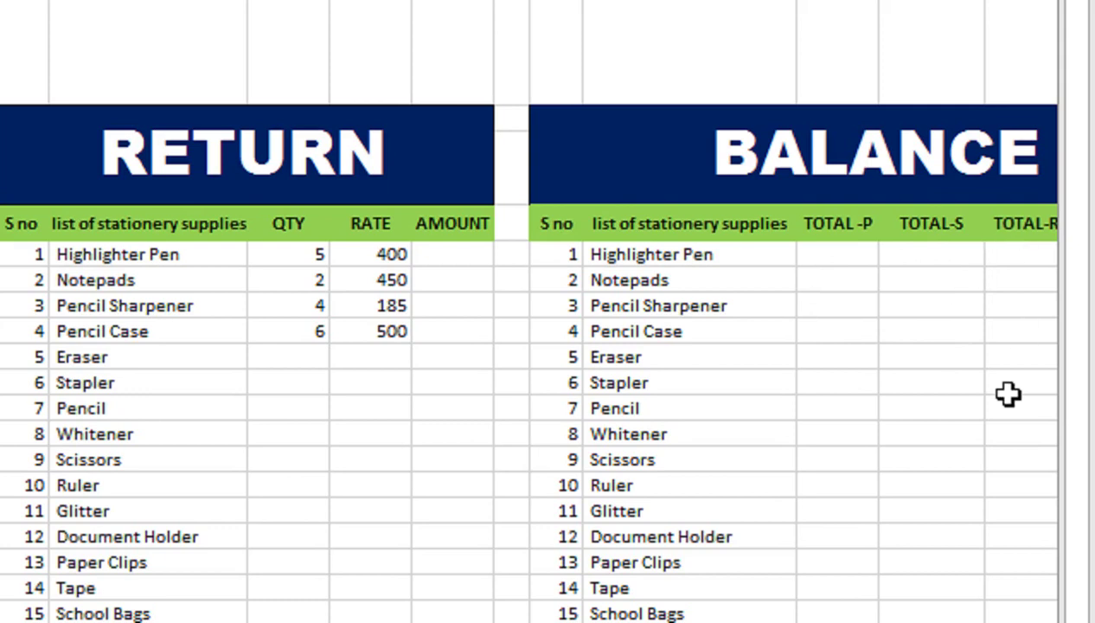
Enter =C5*D5 in E5 and copy it down the PURCHASE AMOUNT column
{"action": "key", "text": "Right"}
{"action": "key", "text": "Right"}
{"action": "key", "text": "Right"}
{"action": "key", "text": "Right"}
{"action": "key", "text": "Right"}
{"action": "key", "text": "Right"}
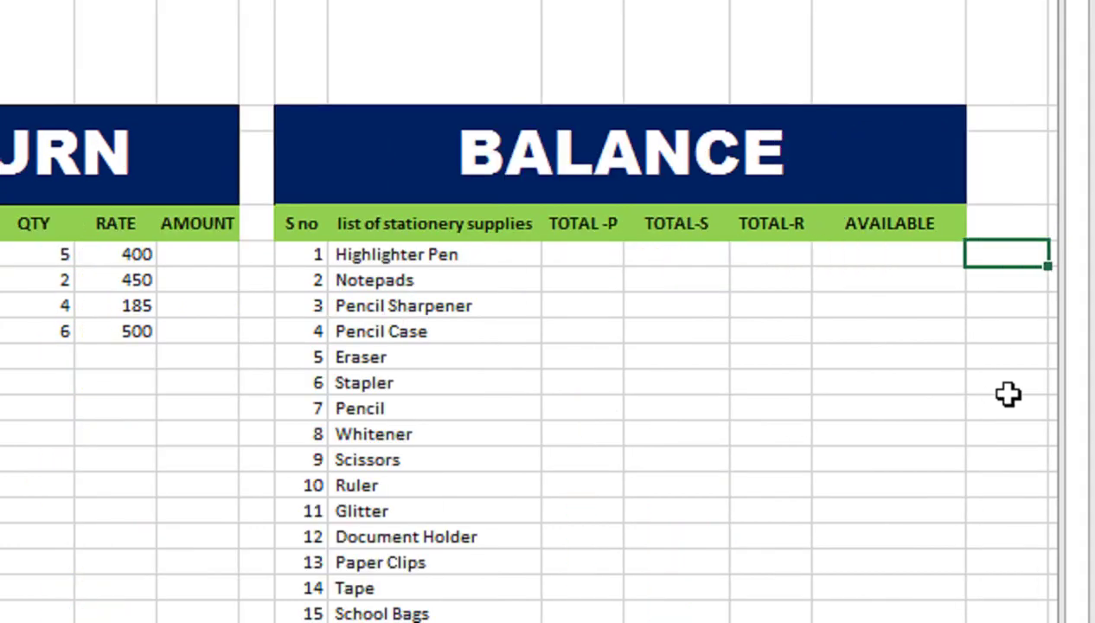
{"action": "key", "text": "Left"}
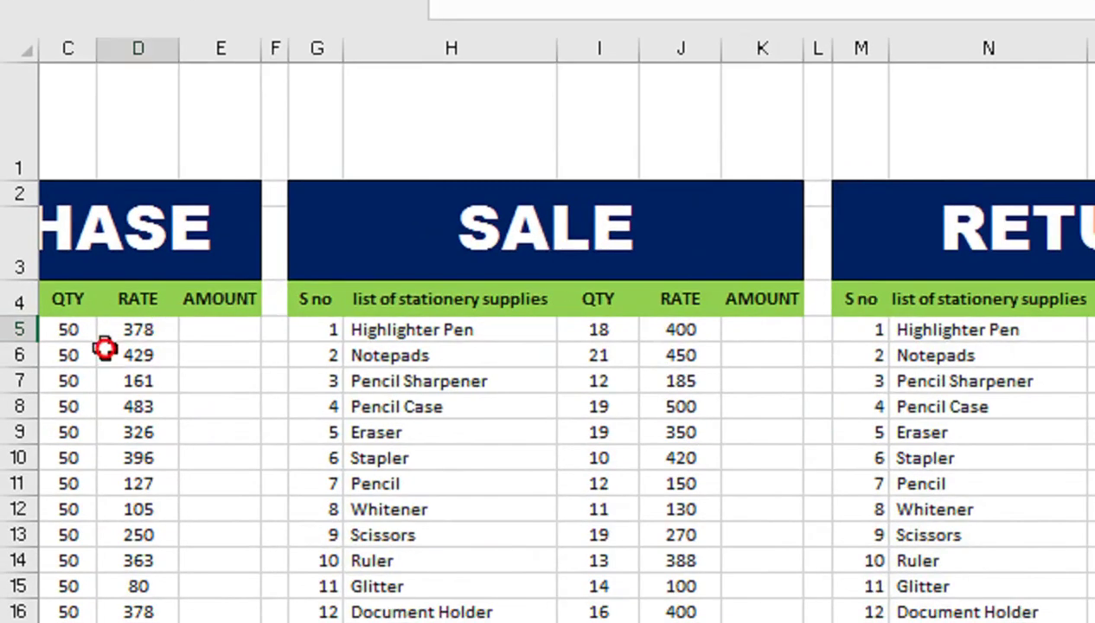
{"action": "left_click_drag", "start_coordinate": [392, 354], "coordinate": [7, 341]}
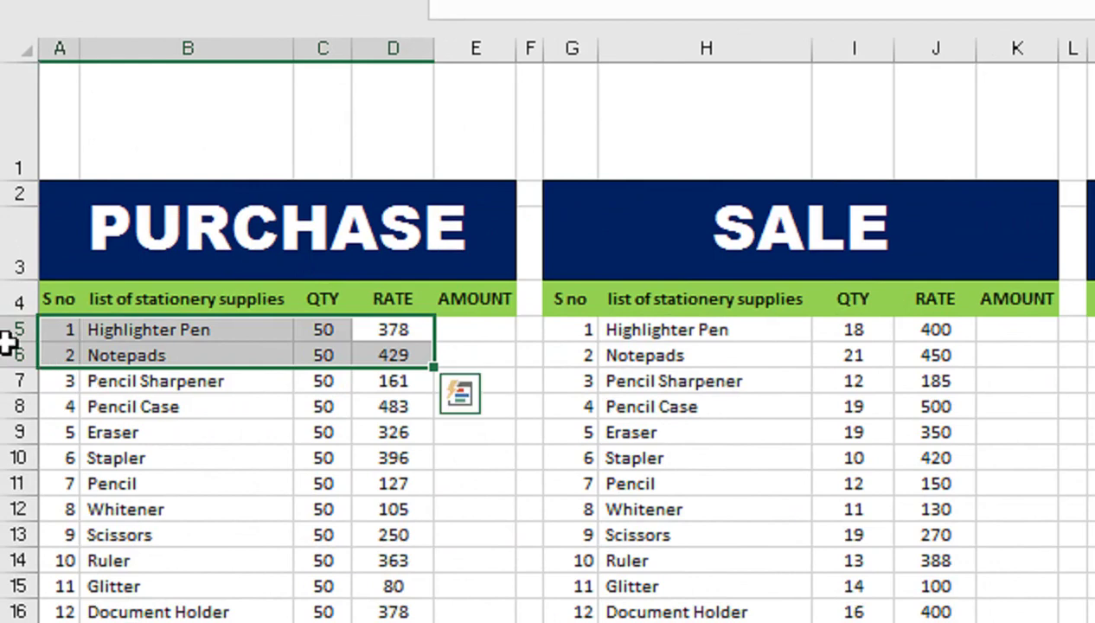
{"action": "left_click", "coordinate": [462, 332]}
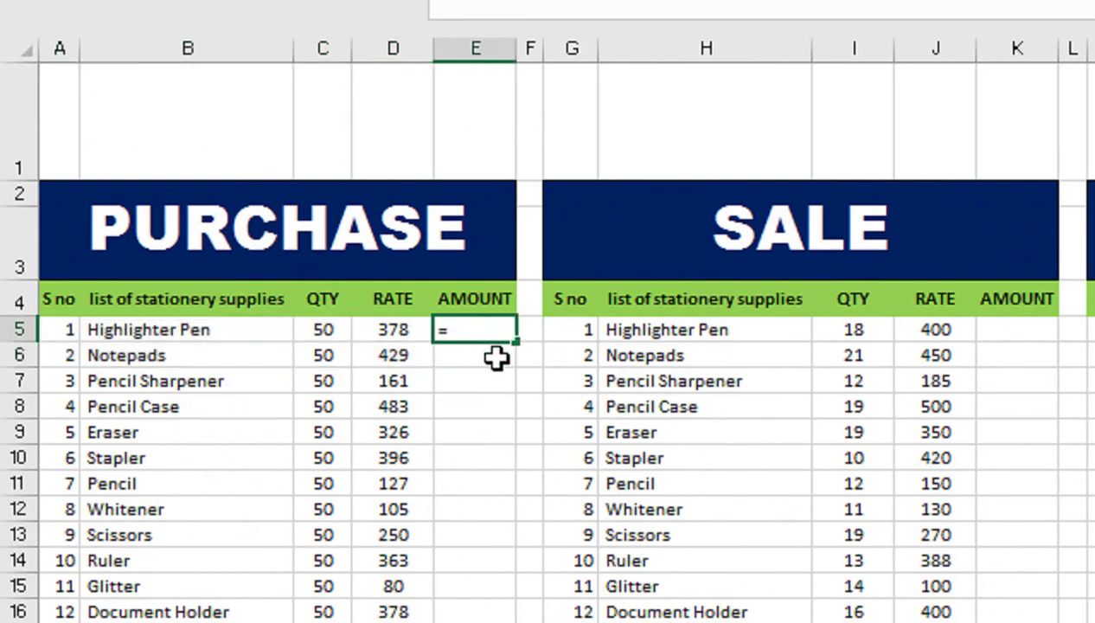
{"action": "key", "text": "Left"}
{"action": "key", "text": "Left"}
{"action": "type", "text": "*"}
{"action": "key", "text": "Left"}
{"action": "key", "text": "Return"}
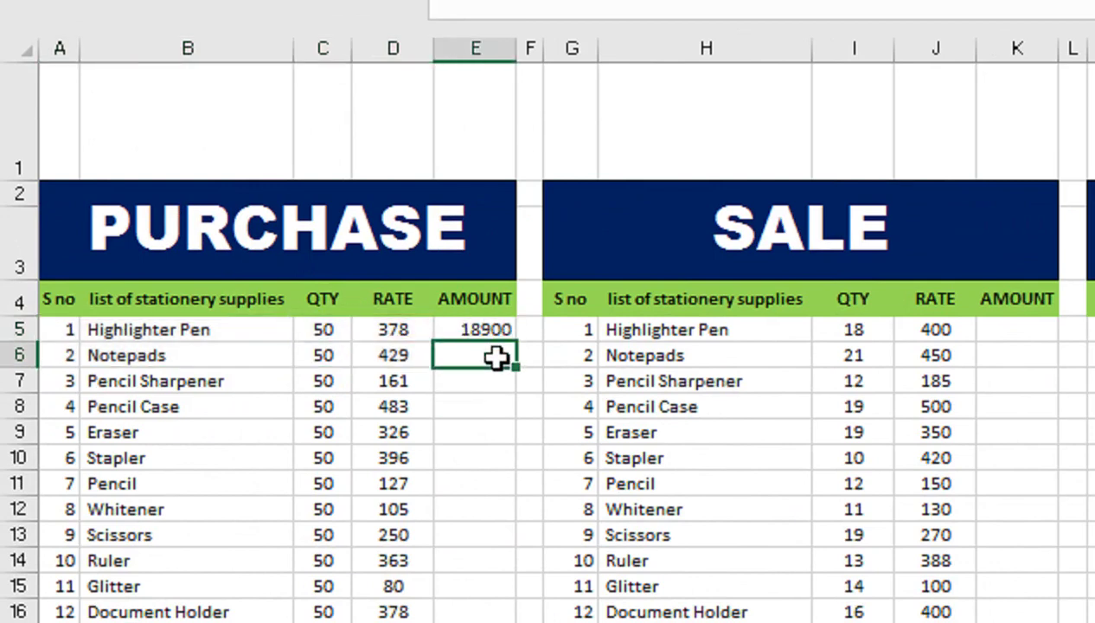
{"action": "left_click", "coordinate": [496, 325]}
{"action": "left_click", "coordinate": [524, 337]}
{"action": "left_click", "coordinate": [505, 330]}
{"action": "double_click", "coordinate": [517, 341]}
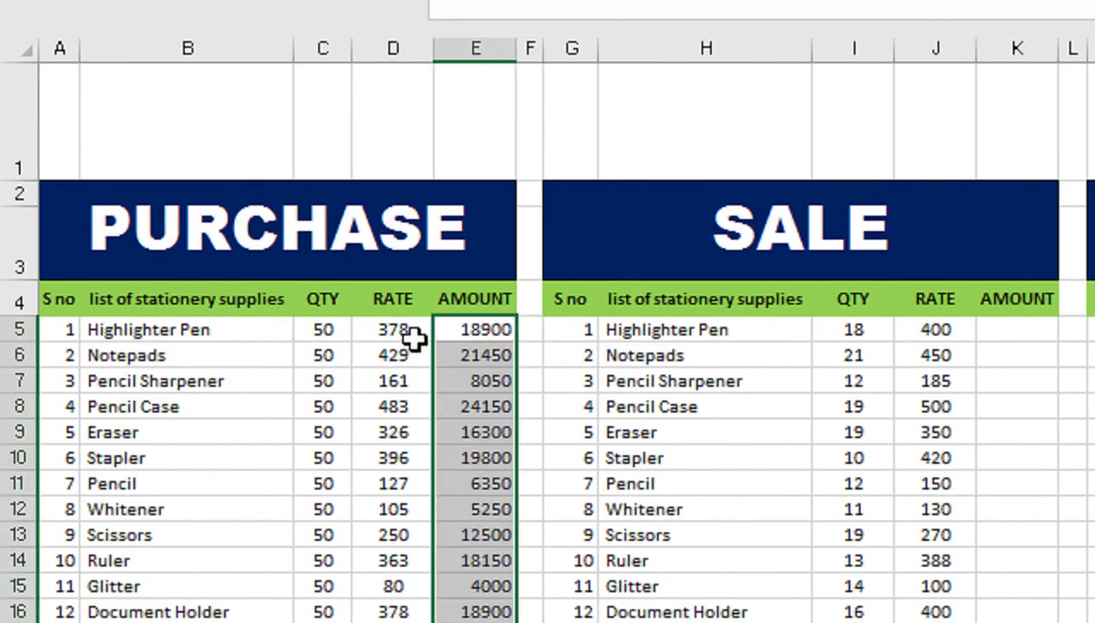
Enter =I5*J5 in K5 and fill it down the SALE AMOUNT column
{"action": "left_click", "coordinate": [1017, 330]}
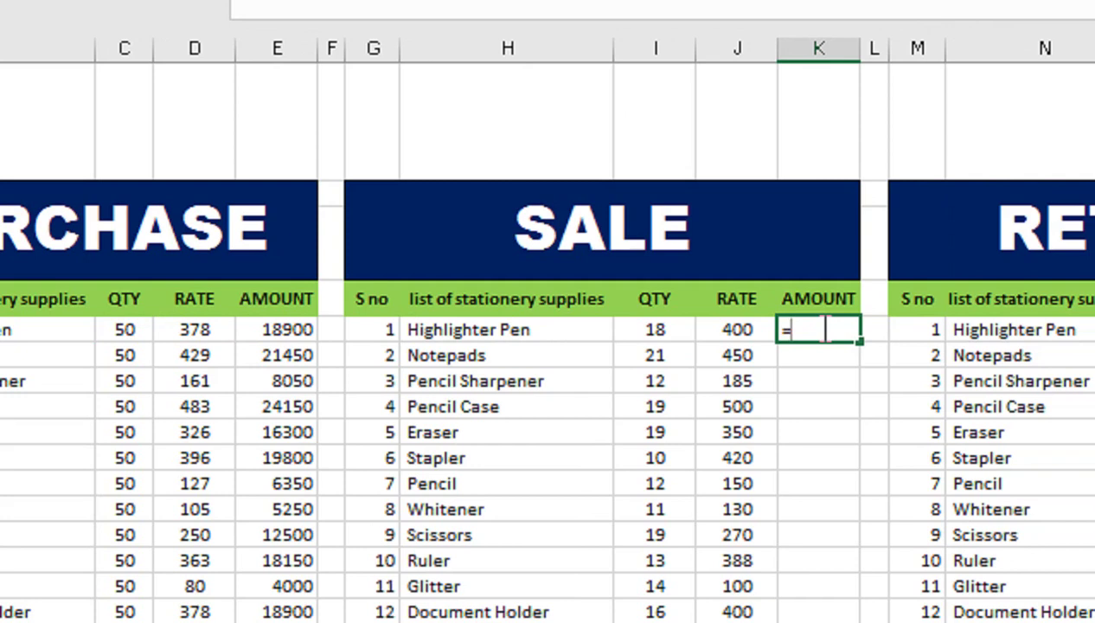
{"action": "left_click", "coordinate": [655, 329]}
{"action": "type", "text": "*"}
{"action": "left_click", "coordinate": [737, 329]}
{"action": "key", "text": "Return"}
{"action": "left_click", "coordinate": [820, 330]}
{"action": "double_click", "coordinate": [819, 342]}
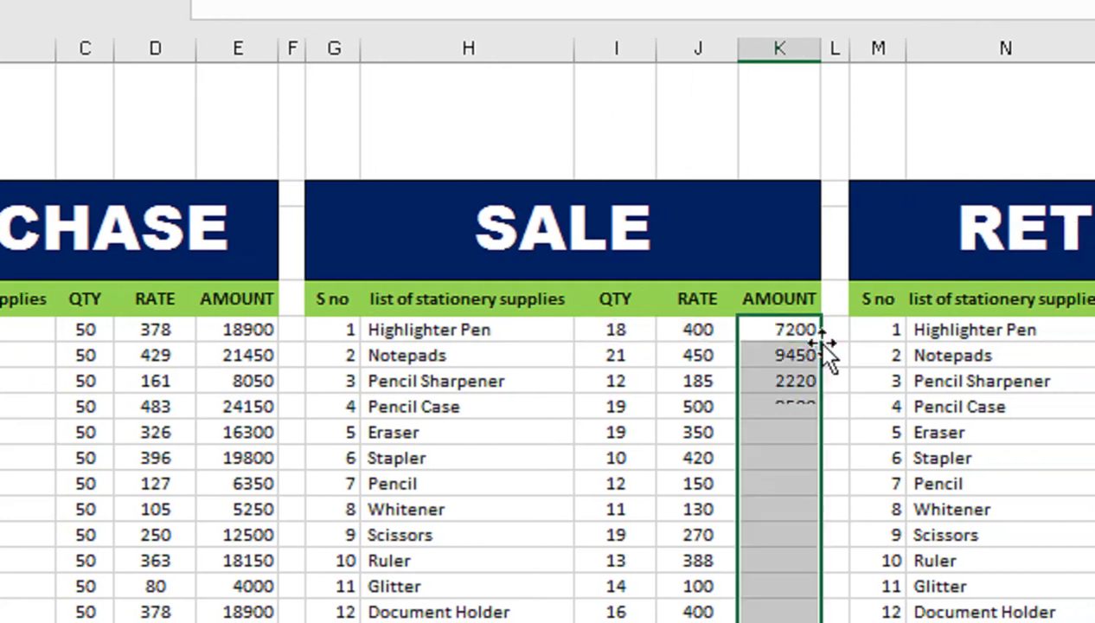
Enter =O5*P5 in Q5 and fill it down the RETURN AMOUNT column
{"action": "scroll", "coordinate": [948, 288], "scroll_direction": "right", "scroll_amount": 6}
{"action": "left_click", "coordinate": [818, 327]}
{"action": "type", "text": "="}
{"action": "key", "text": "Left"}
{"action": "key", "text": "Left"}
{"action": "type", "text": "*"}
{"action": "key", "text": "Left"}
{"action": "key", "text": "Return"}
{"action": "left_click", "coordinate": [821, 332]}
{"action": "scroll", "coordinate": [822, 332], "scroll_direction": "right", "scroll_amount": 1}
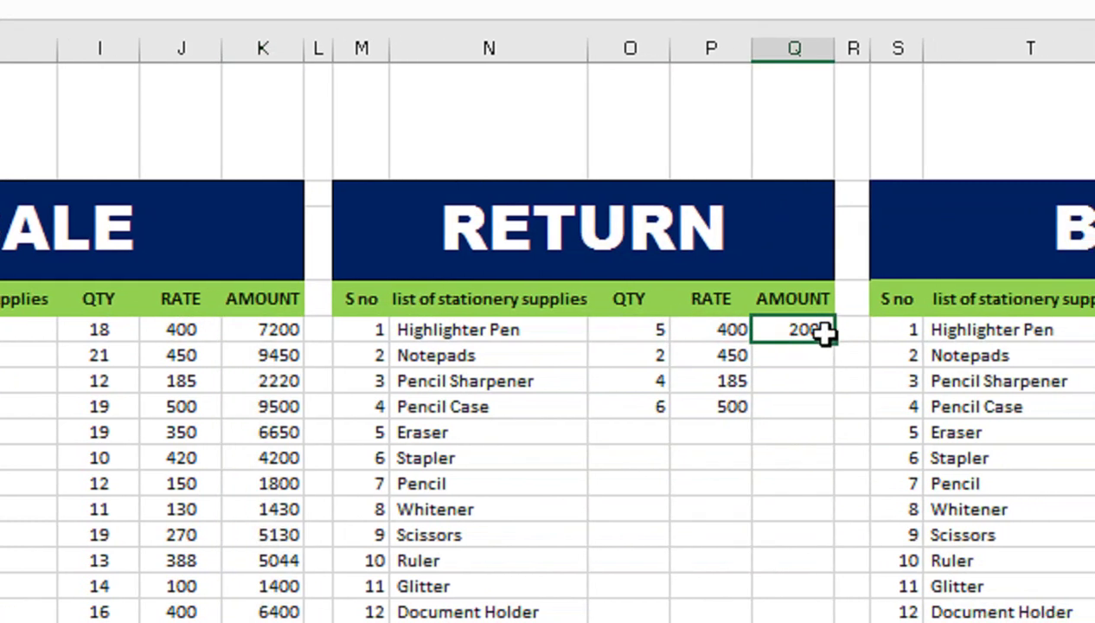
{"action": "double_click", "coordinate": [832, 343]}
{"action": "scroll", "coordinate": [860, 395], "scroll_direction": "right", "scroll_amount": 2}
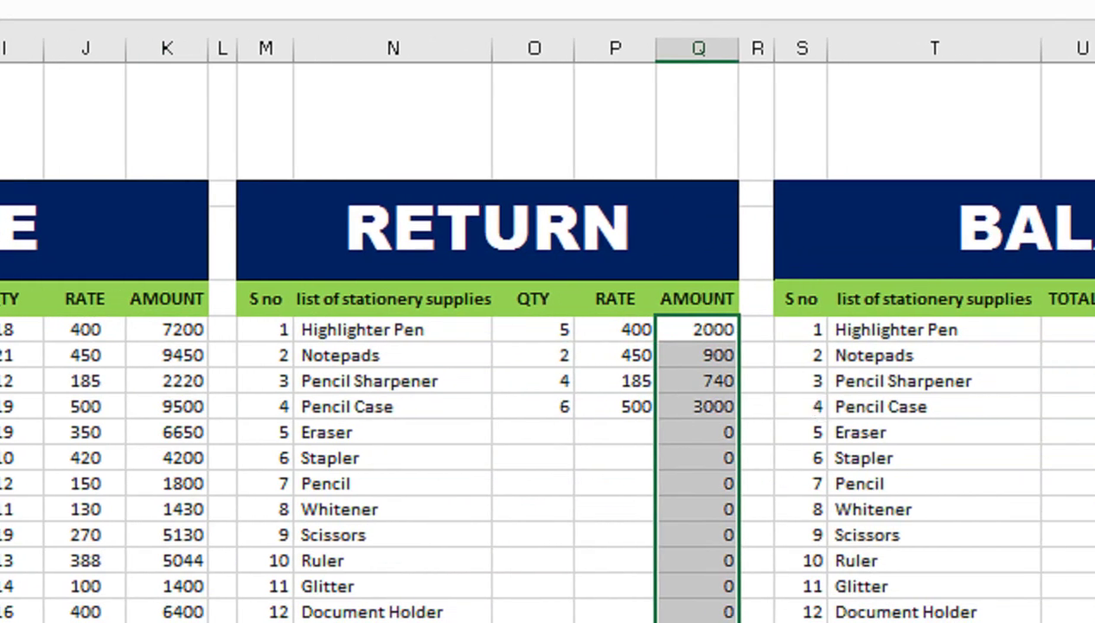
{"action": "scroll", "coordinate": [195, 342], "scroll_direction": "left", "scroll_amount": 1}
{"action": "scroll", "coordinate": [192, 313], "scroll_direction": "left", "scroll_amount": 2}
{"action": "scroll", "coordinate": [192, 313], "scroll_direction": "left", "scroll_amount": 3}
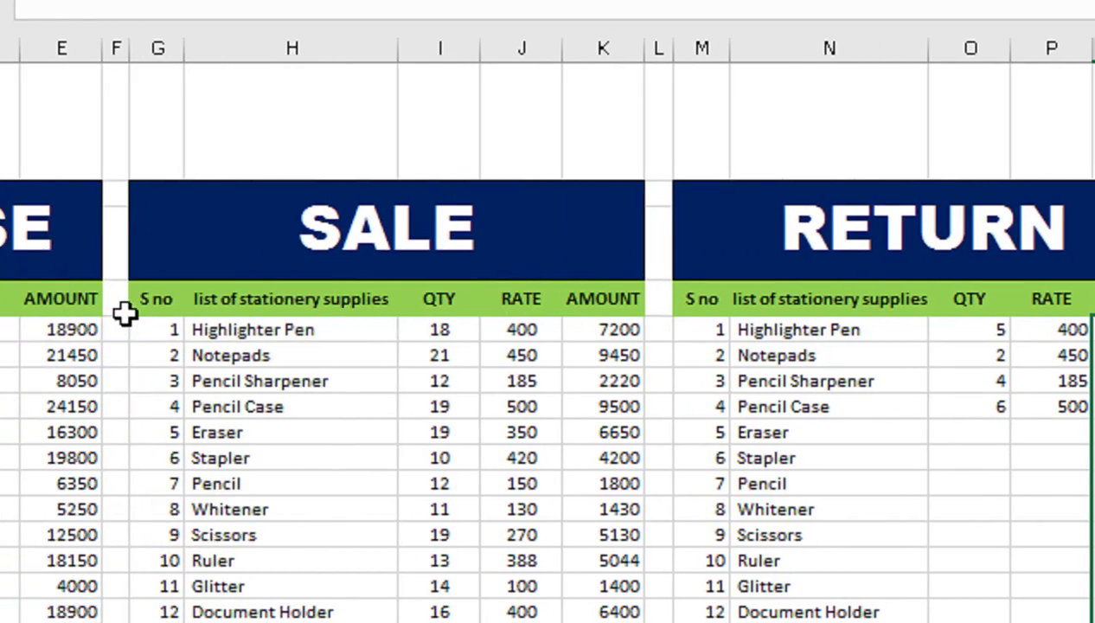
{"action": "scroll", "coordinate": [912, 304], "scroll_direction": "right", "scroll_amount": 2}
{"action": "scroll", "coordinate": [863, 344], "scroll_direction": "right", "scroll_amount": 1}
{"action": "scroll", "coordinate": [831, 372], "scroll_direction": "right", "scroll_amount": 2}
{"action": "scroll", "coordinate": [911, 358], "scroll_direction": "right", "scroll_amount": 1}
{"action": "left_click", "coordinate": [860, 326]}
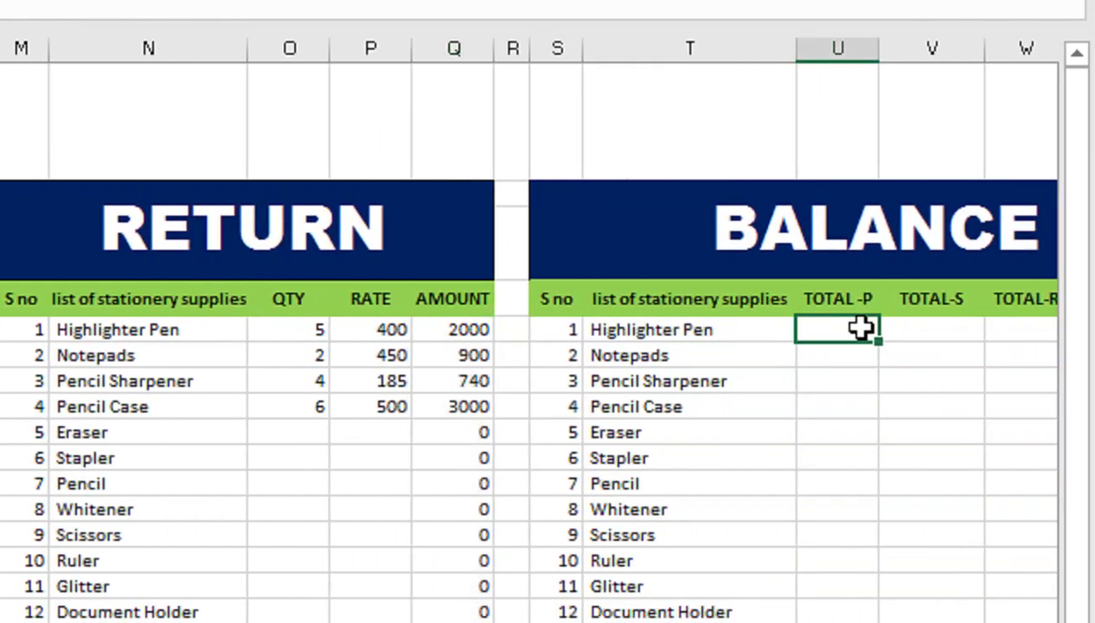
{"action": "key", "text": "Right"}
{"action": "key", "text": "Right"}
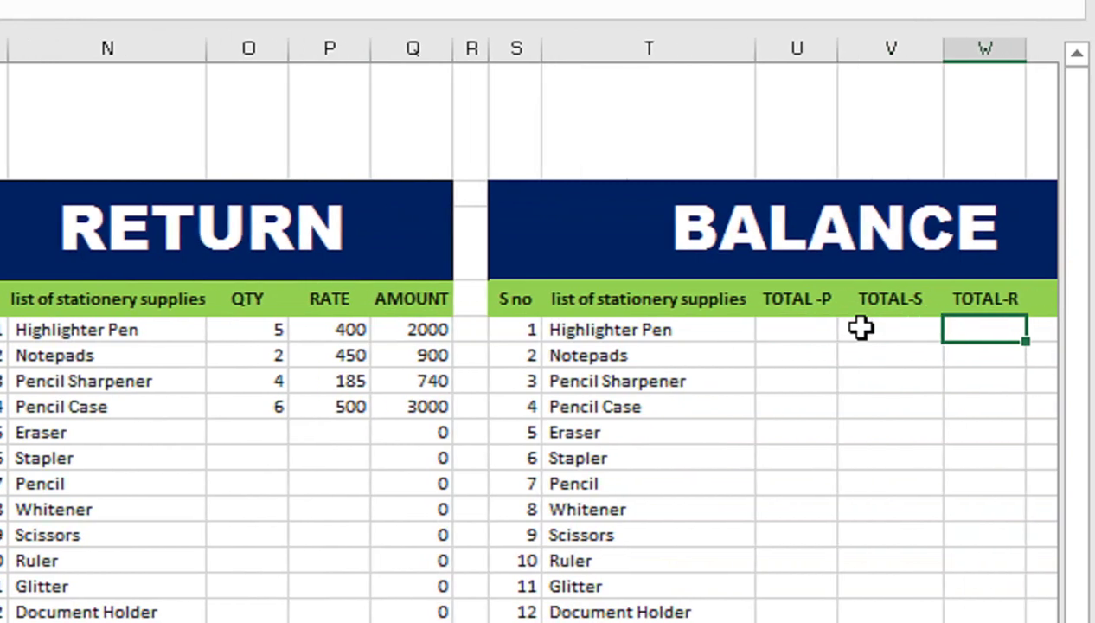
{"action": "key", "text": "Right"}
{"action": "key", "text": "Left"}
{"action": "key", "text": "Left"}
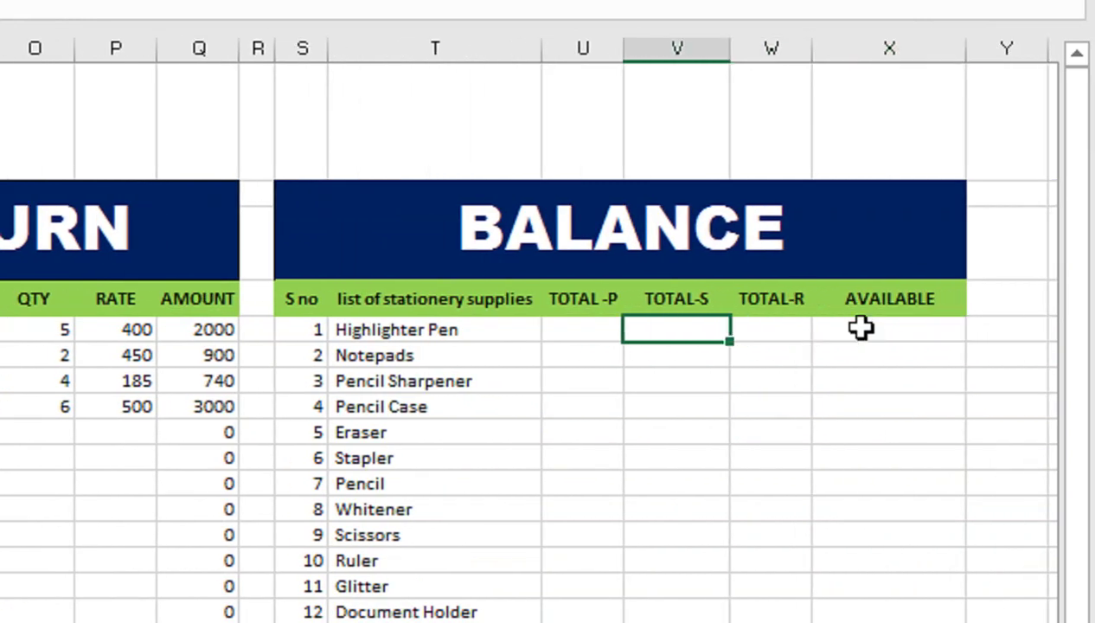
{"action": "key", "text": "Left"}
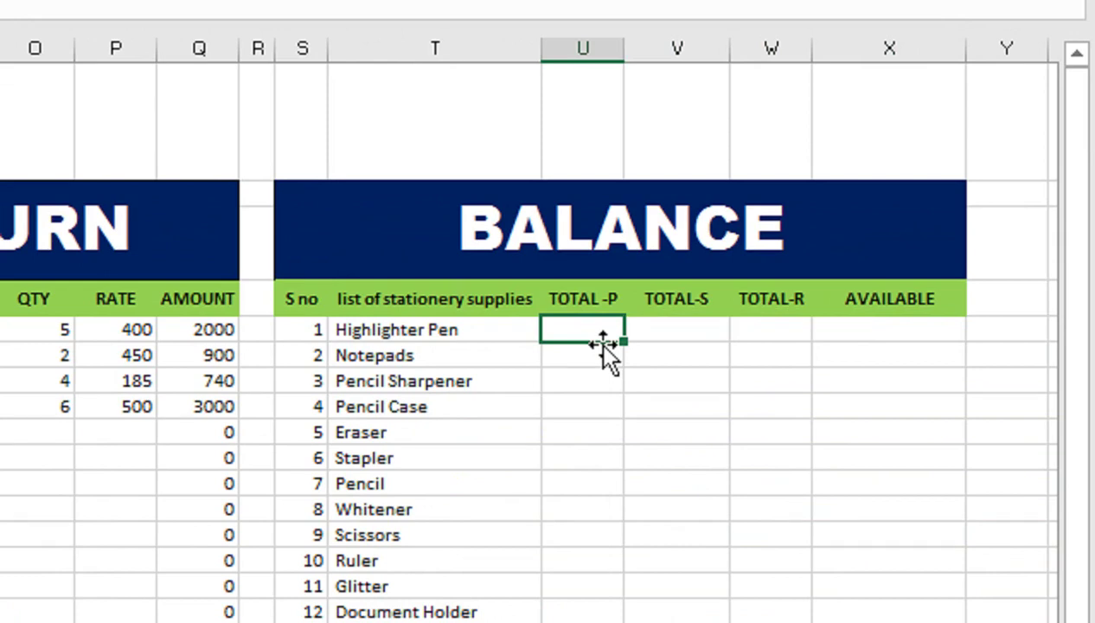
Start a SUMPRODUCT in U5 with the condition $B$5:$B$19=T5
{"action": "type", "text": "=SU"}
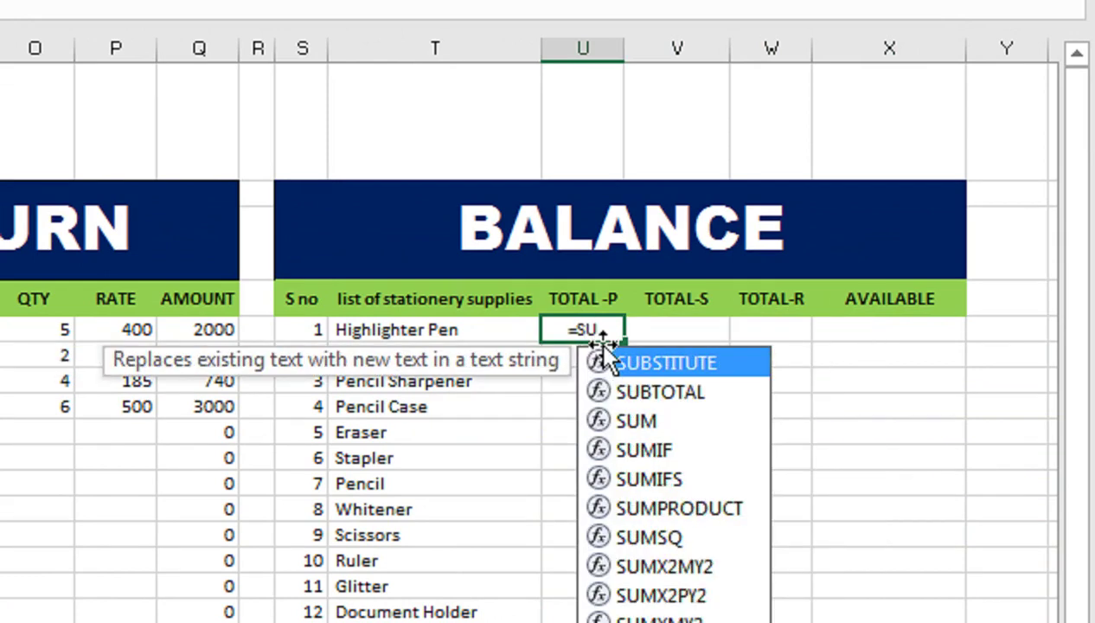
{"action": "type", "text": "M"}
{"action": "key", "text": "Down"}
{"action": "key", "text": "Down"}
{"action": "key", "text": "Down"}
{"action": "key", "text": "Tab"}
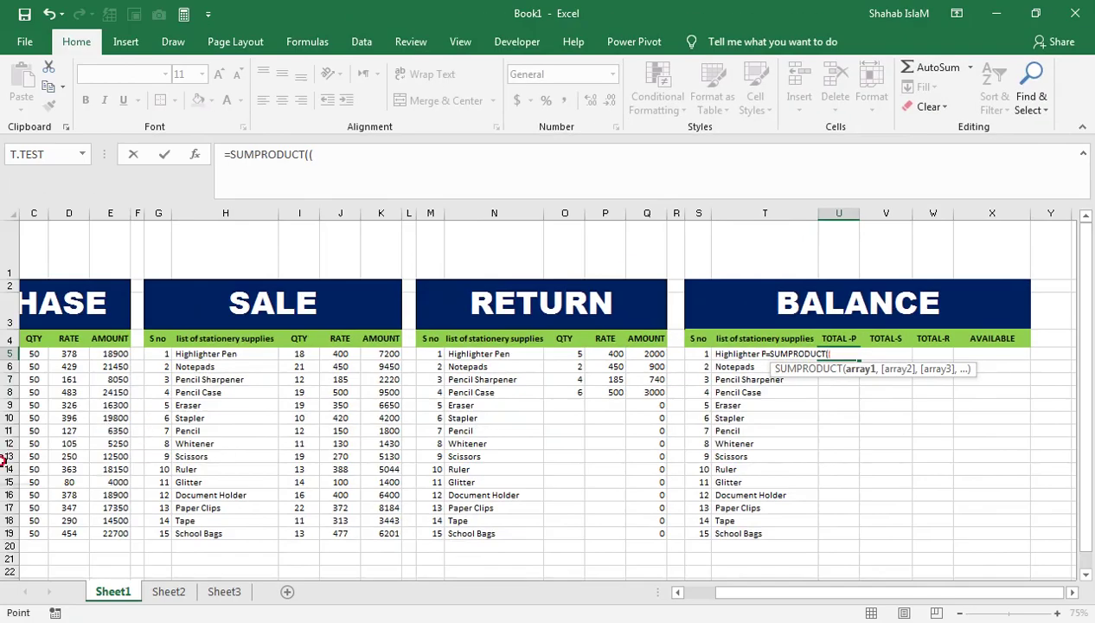
{"action": "left_click_drag", "start_coordinate": [4, 461], "coordinate": [52, 449]}
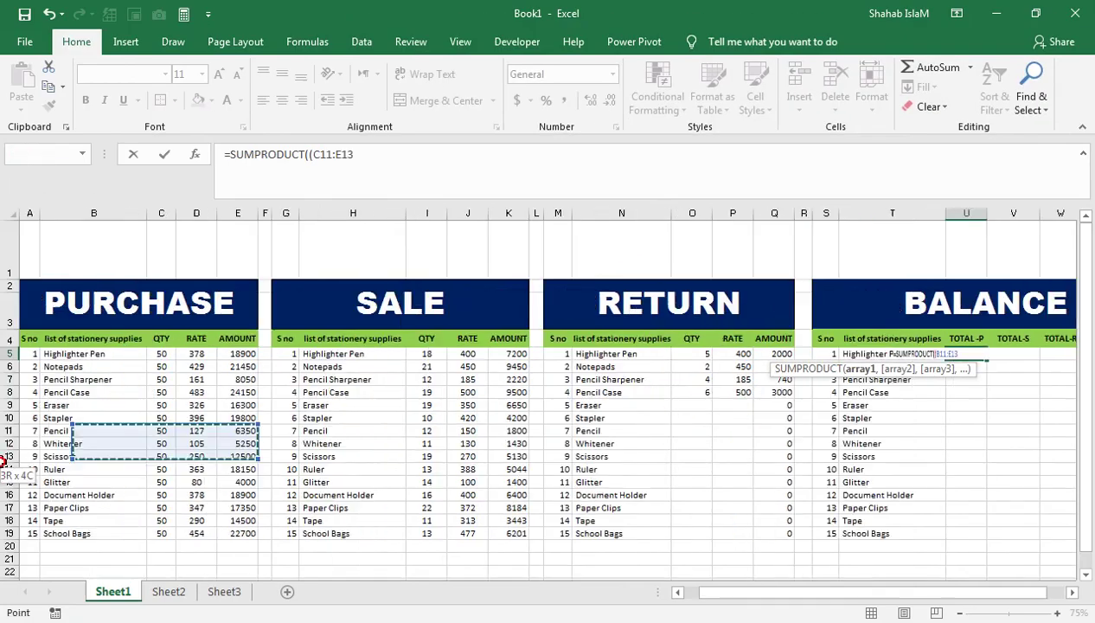
{"action": "left_click_drag", "start_coordinate": [74, 352], "coordinate": [83, 525]}
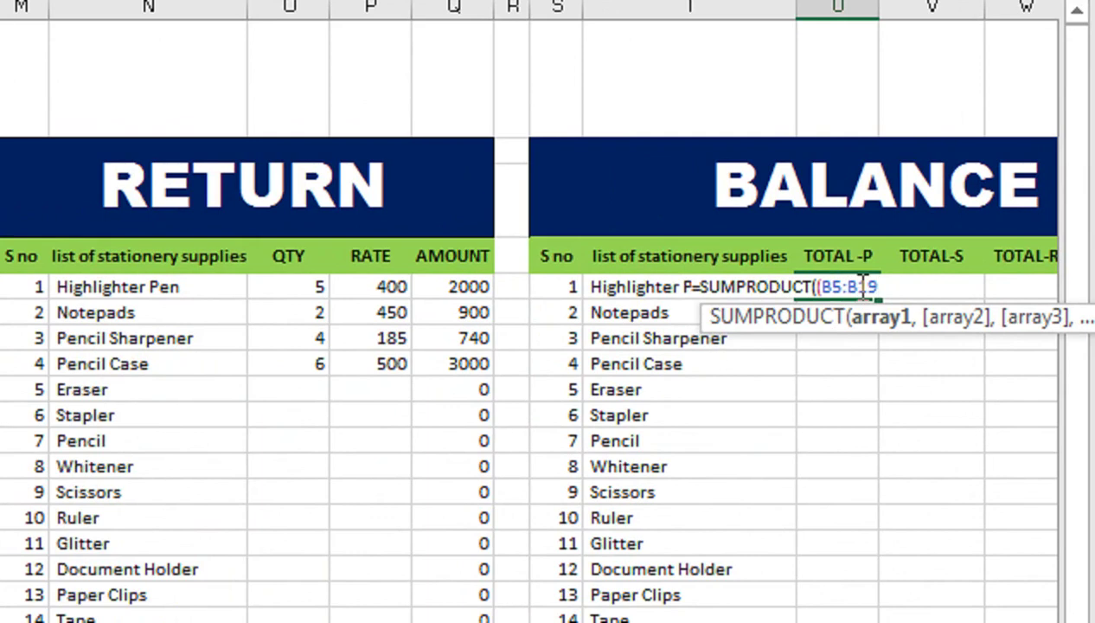
{"action": "key", "text": "F4"}
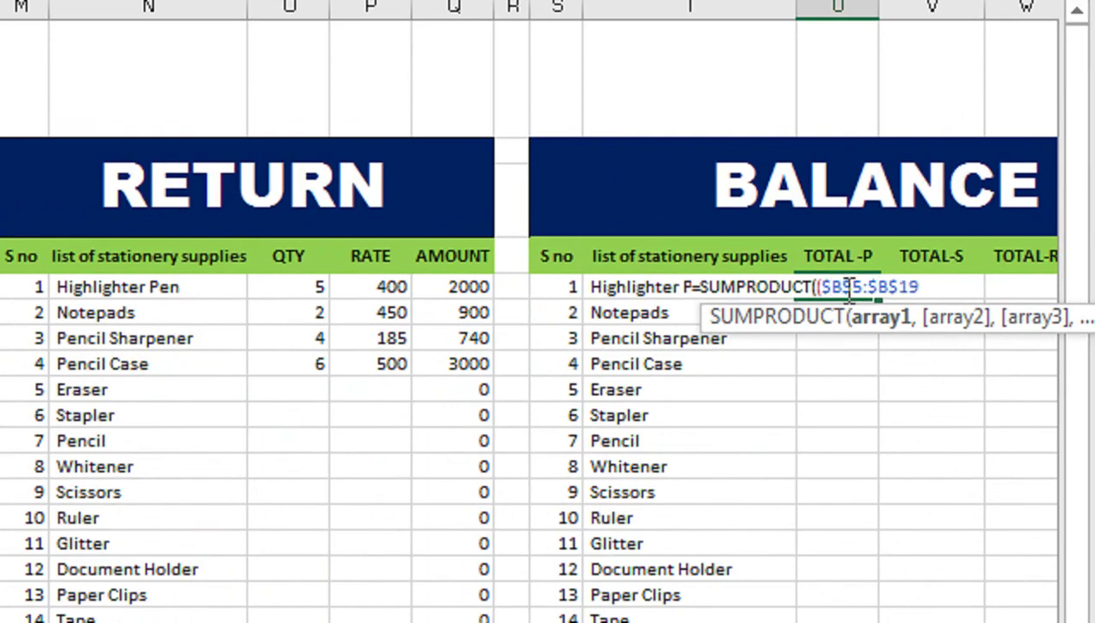
{"action": "type", "text": "="}
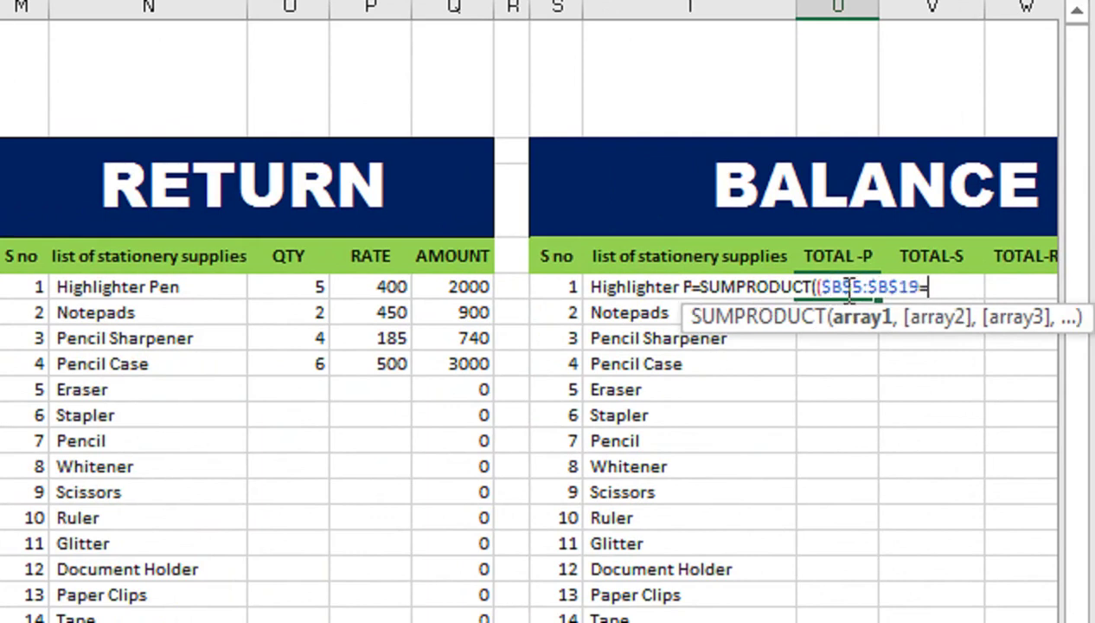
{"action": "left_click", "coordinate": [631, 288]}
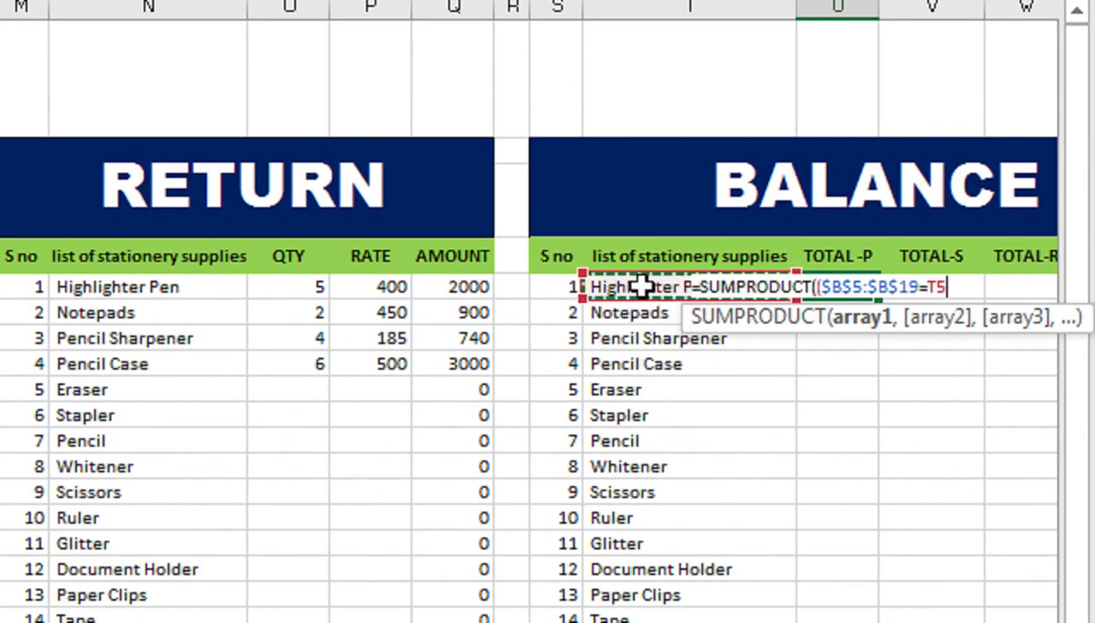
{"action": "type", "text": ")*("}
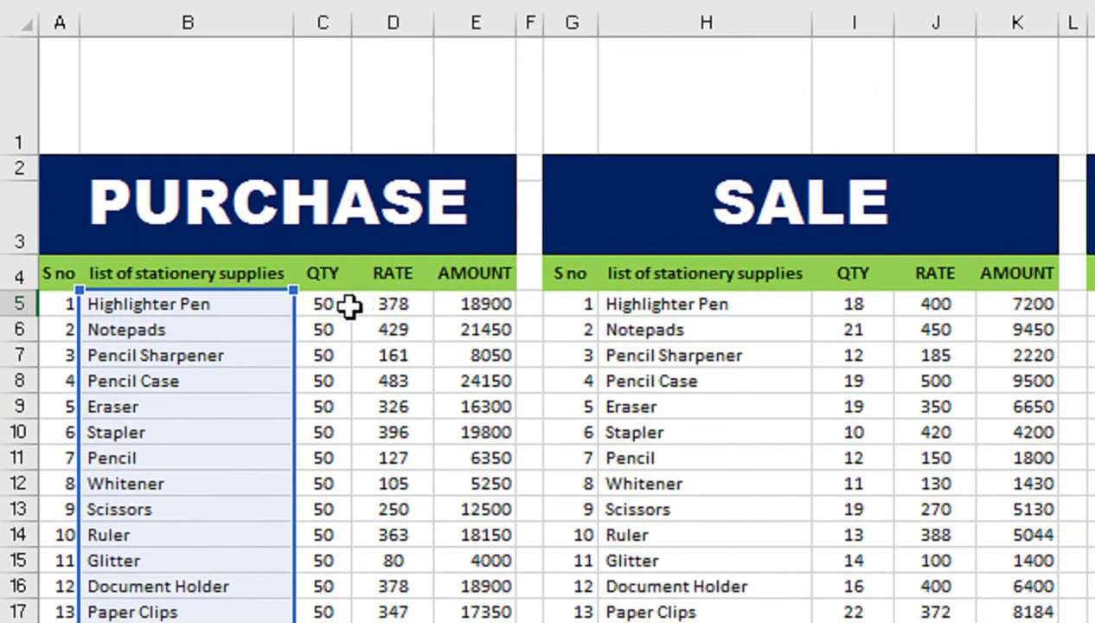
Multiply by the absolute PURCHASE quantities $C$5:$C$19 and commit, giving 50
{"action": "mouse_move", "coordinate": [346, 264]}
{"action": "left_mouse_down"}
{"action": "mouse_move", "coordinate": [305, 515]}
{"action": "mouse_move", "coordinate": [304, 615]}
{"action": "left_mouse_up"}
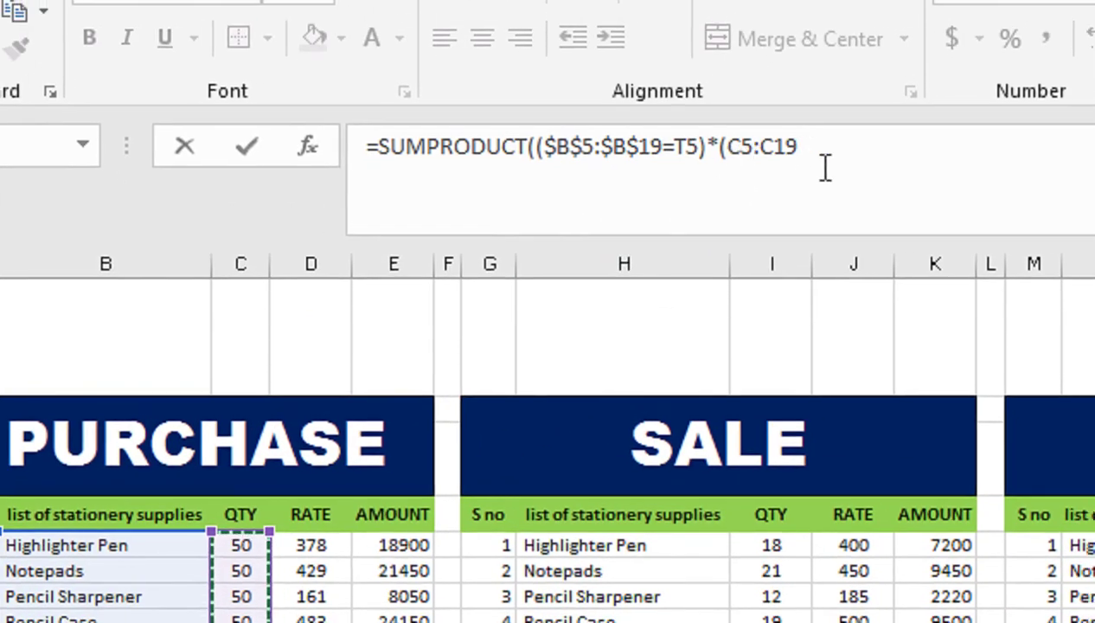
{"action": "left_click_drag", "start_coordinate": [823, 166], "coordinate": [722, 166]}
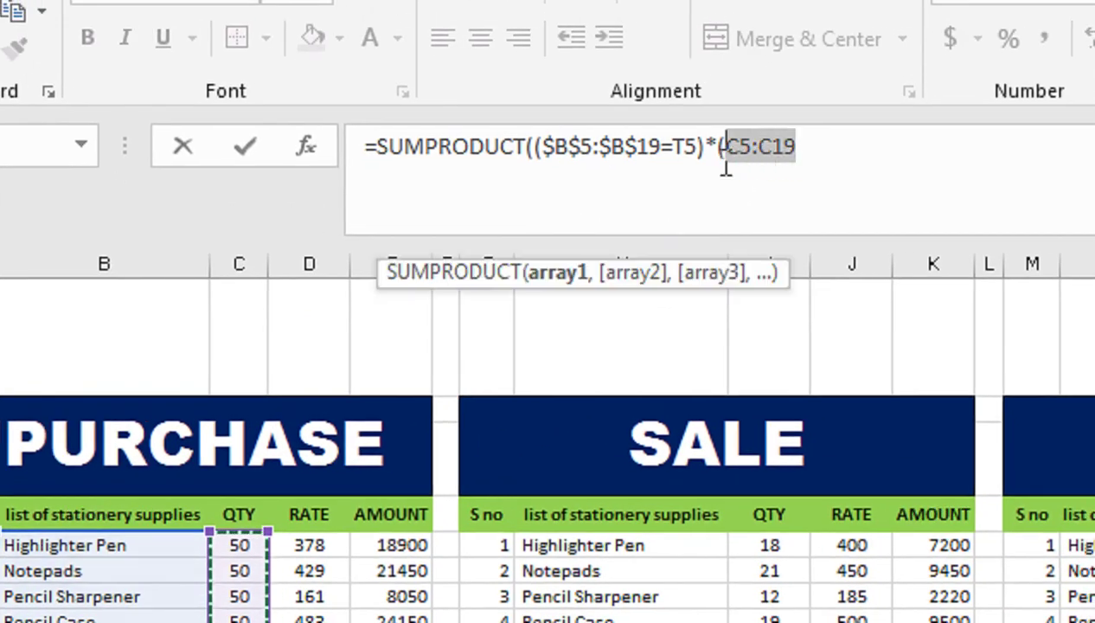
{"action": "key", "text": "F4"}
{"action": "left_click", "coordinate": [867, 154]}
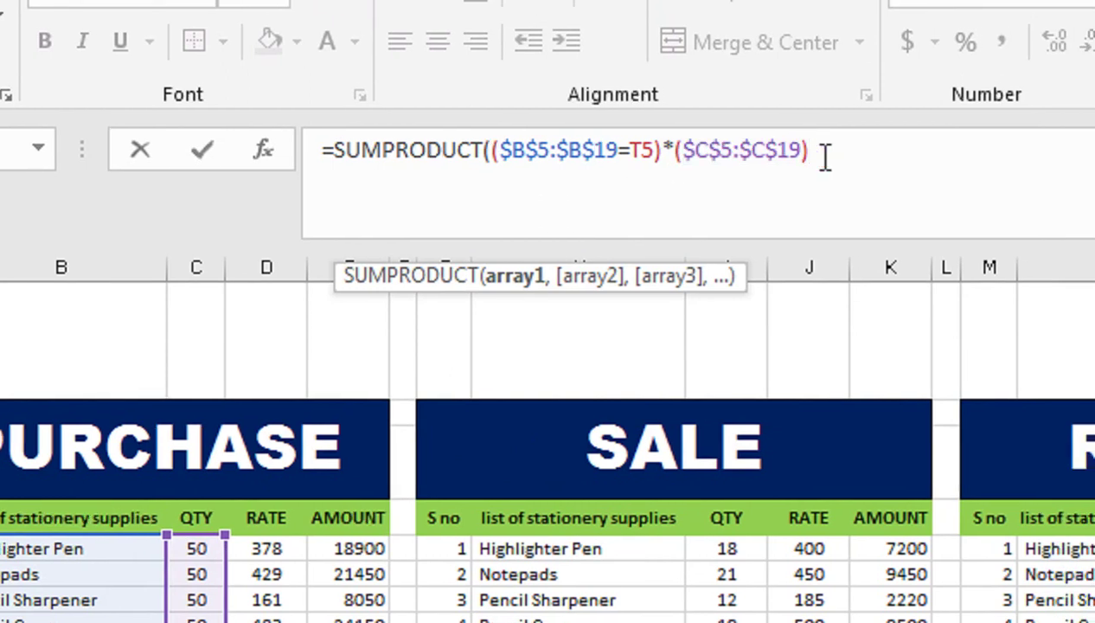
{"action": "type", "text": ")"}
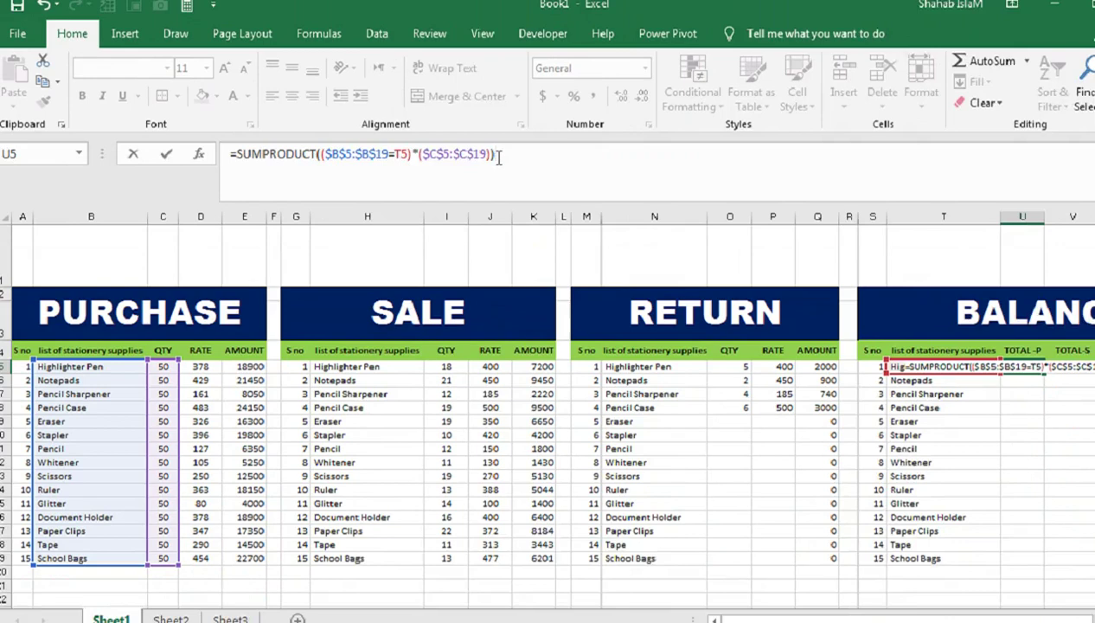
{"action": "key", "text": "Return"}
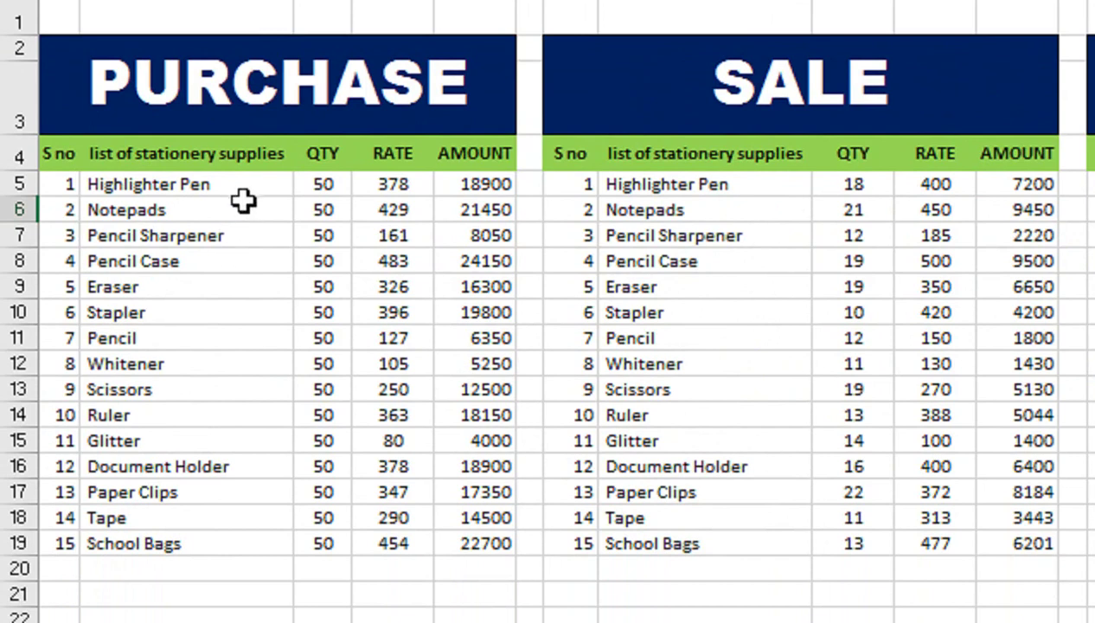
Copy the Highlighter Pen item name over the Glitter entry
{"action": "left_click", "coordinate": [243, 185]}
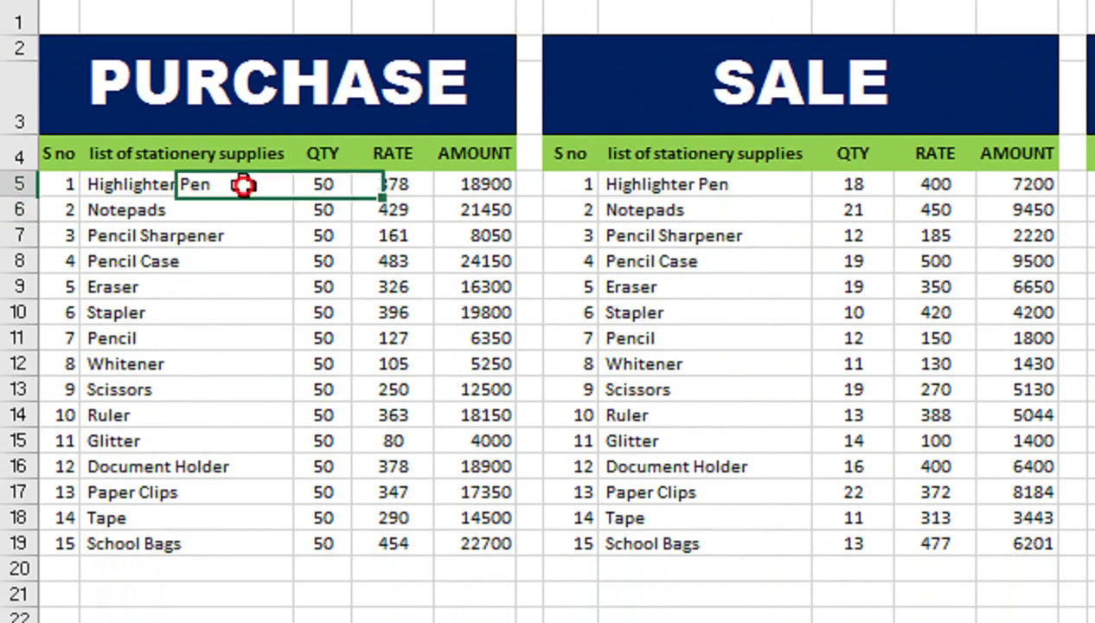
{"action": "key", "text": "ctrl+c"}
{"action": "left_click", "coordinate": [184, 441]}
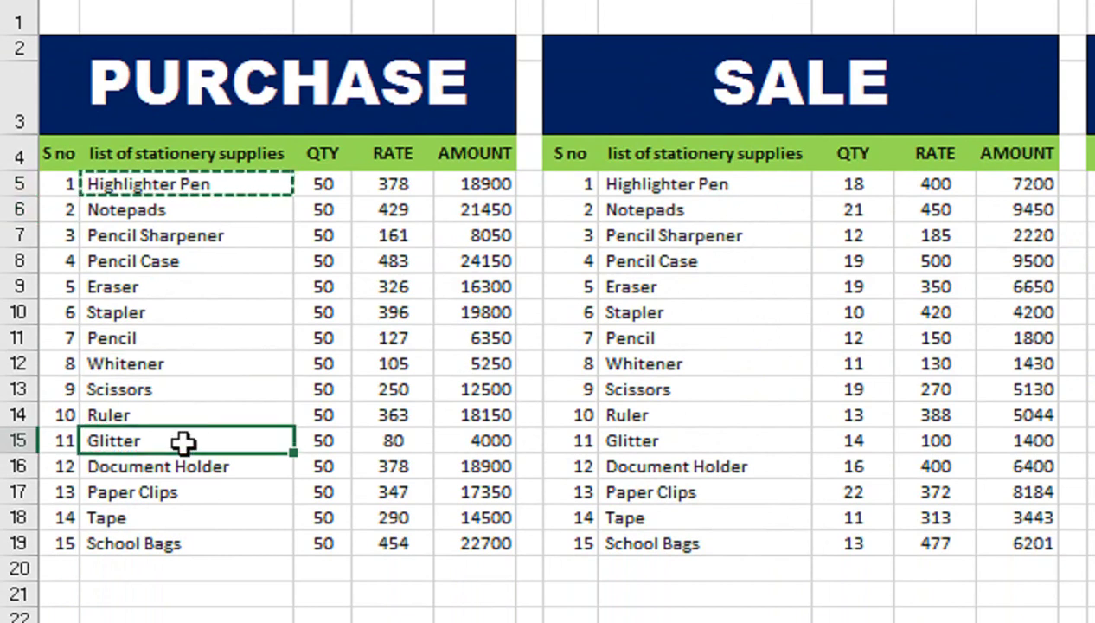
{"action": "key", "text": "ctrl+v"}
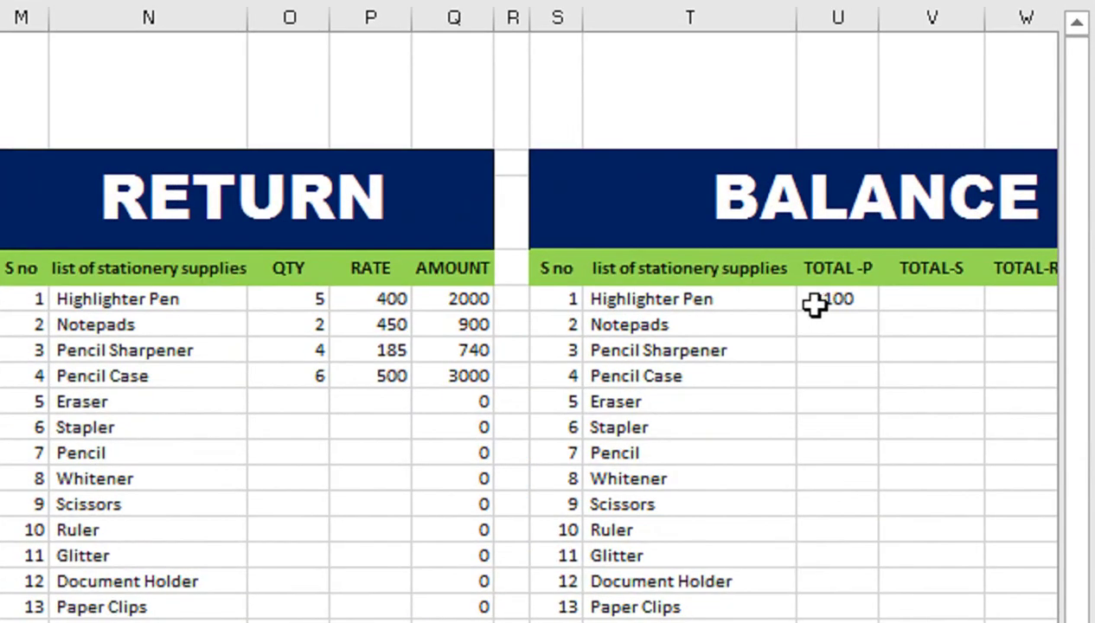
Fill the 50 in U5 down the whole TOTAL-P column
{"action": "left_click", "coordinate": [816, 302]}
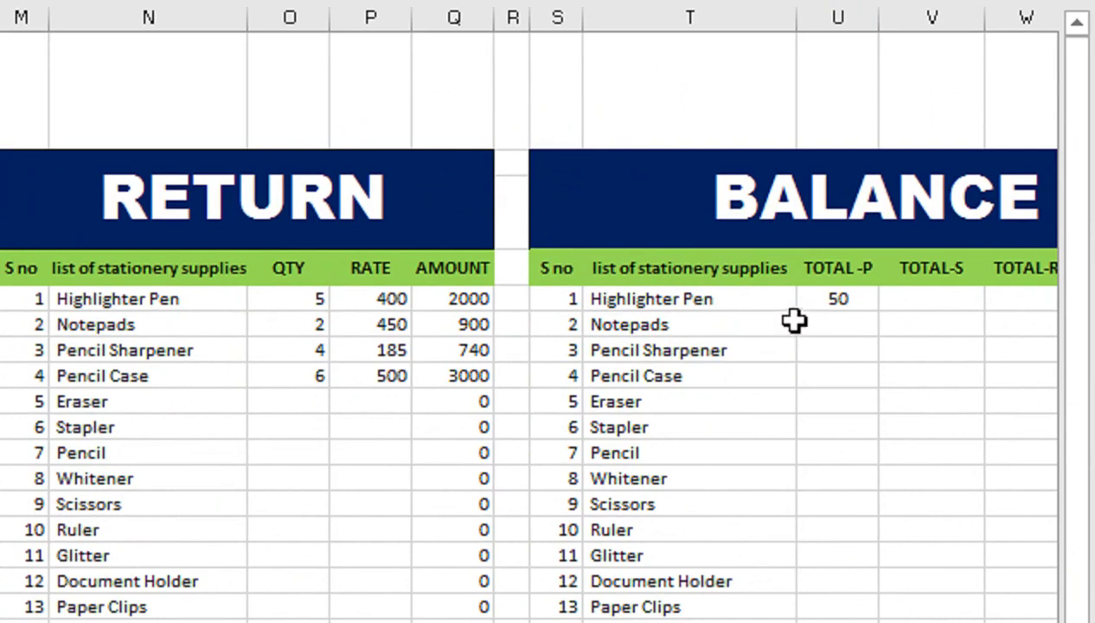
{"action": "left_click", "coordinate": [846, 300]}
{"action": "double_click", "coordinate": [877, 317]}
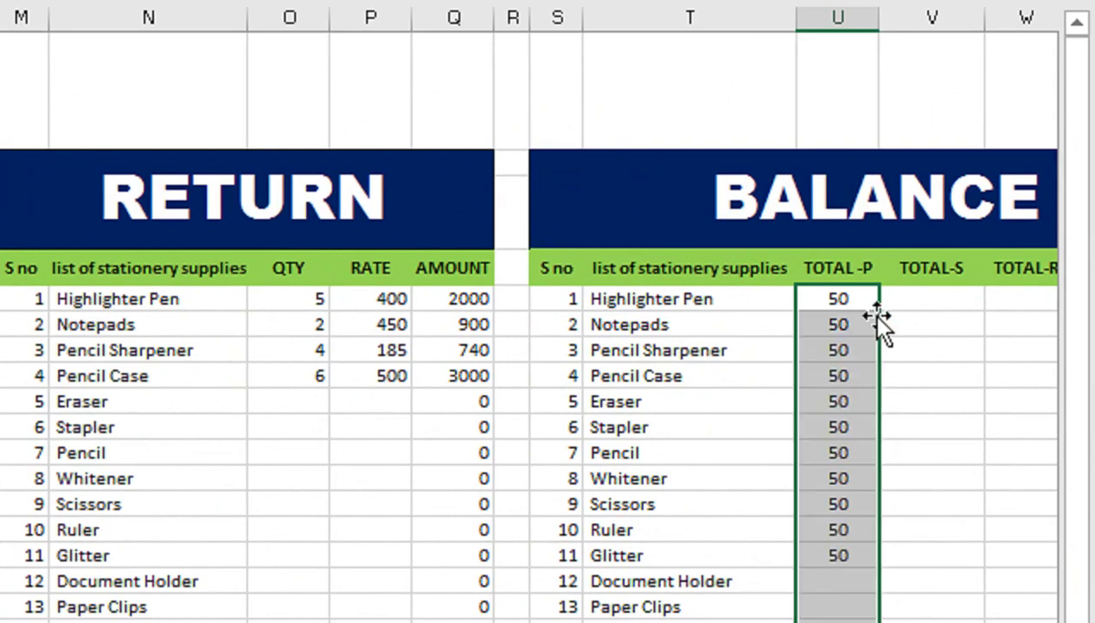
{"action": "left_click", "coordinate": [926, 303]}
Begin the TOTAL-S SUMPRODUCT in V5 with the condition $H$5:$H$19=T5
{"action": "type", "text": "=S"}
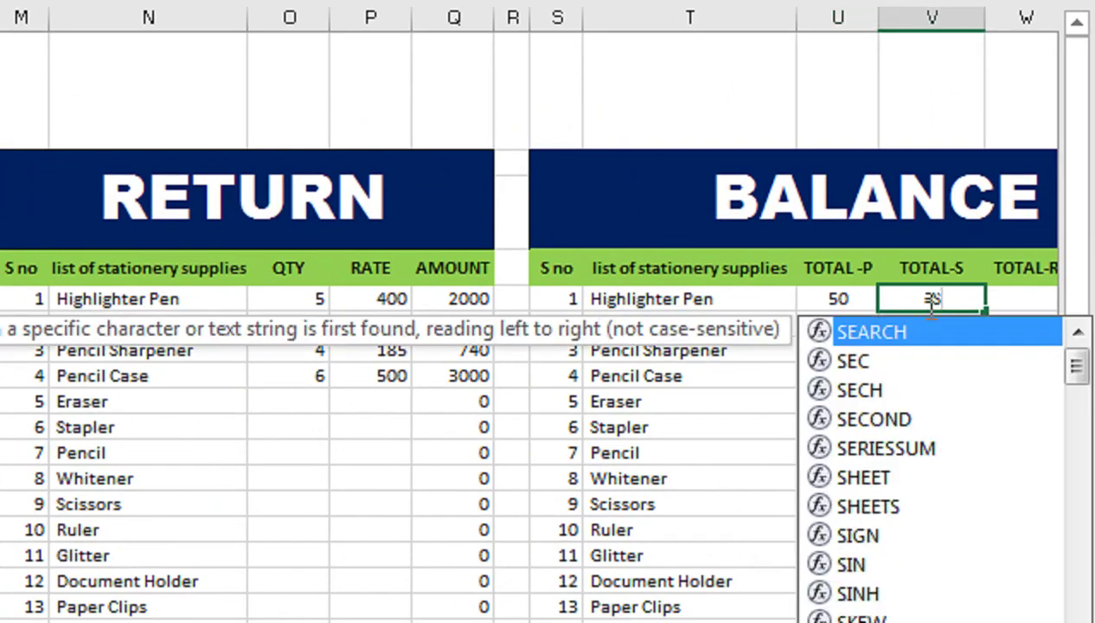
{"action": "type", "text": "UMO"}
{"action": "key", "text": "BackSpace"}
{"action": "type", "text": "P"}
{"action": "key", "text": "Tab"}
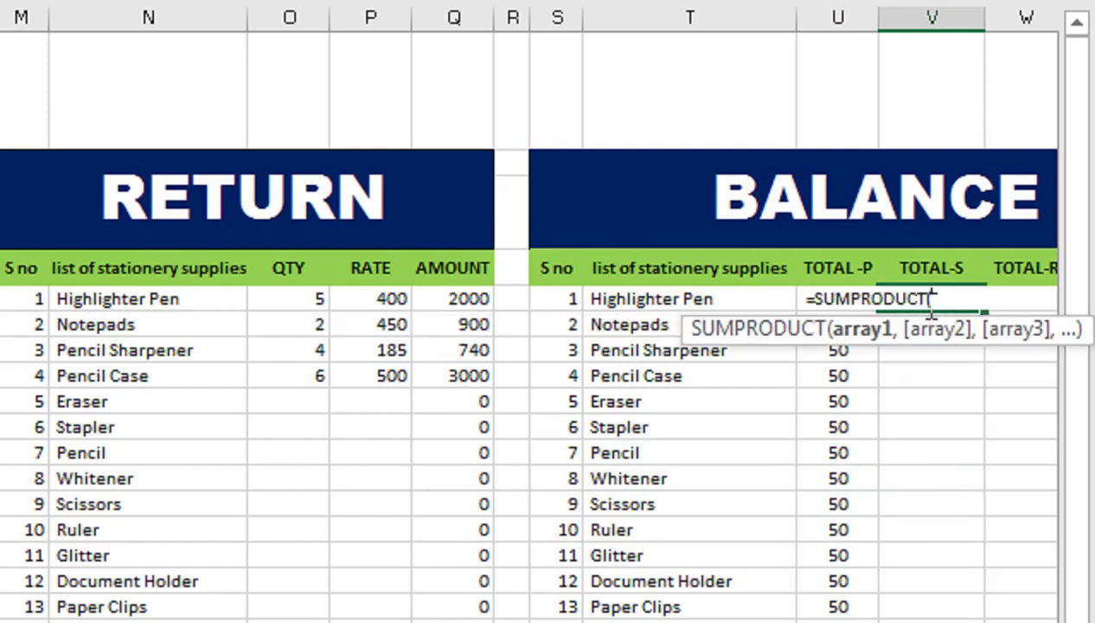
{"action": "type", "text": "("}
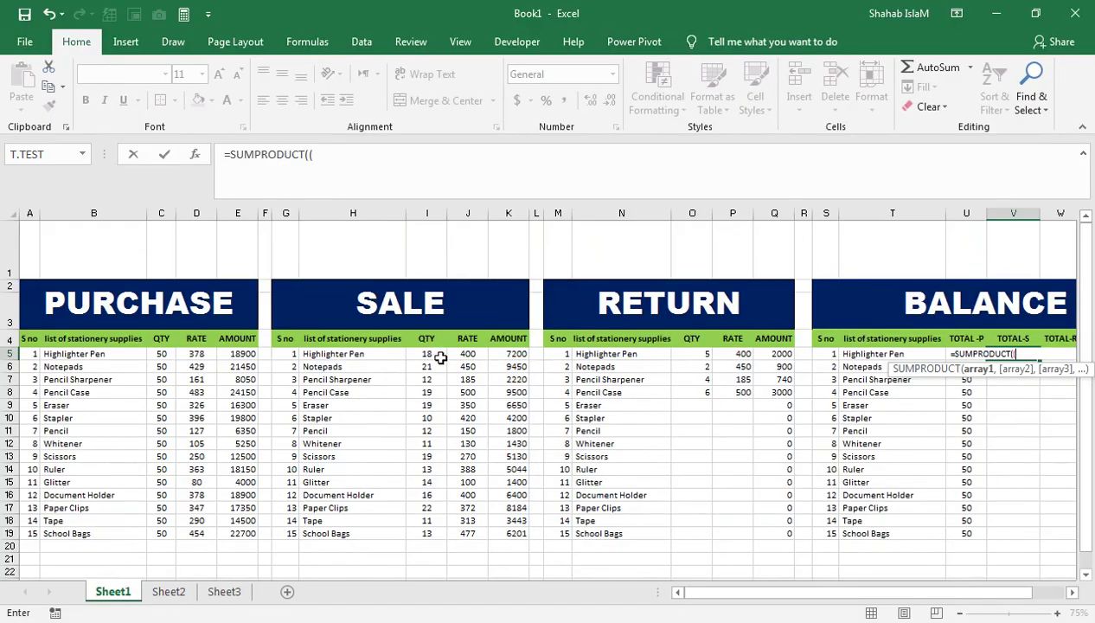
{"action": "left_click_drag", "start_coordinate": [440, 358], "coordinate": [427, 531]}
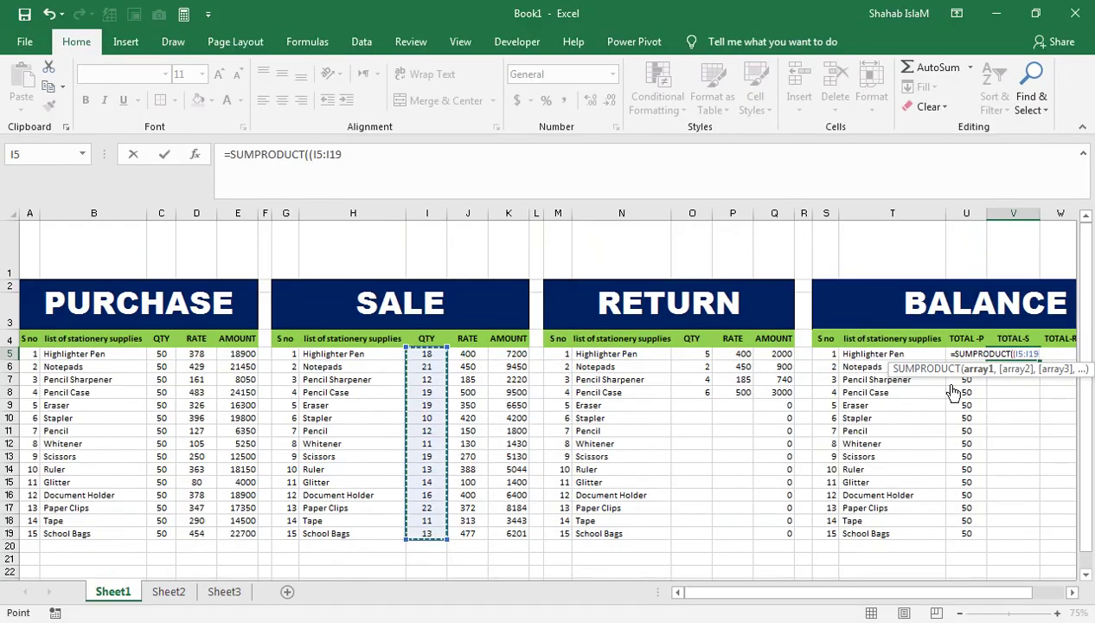
{"action": "key", "text": "F4"}
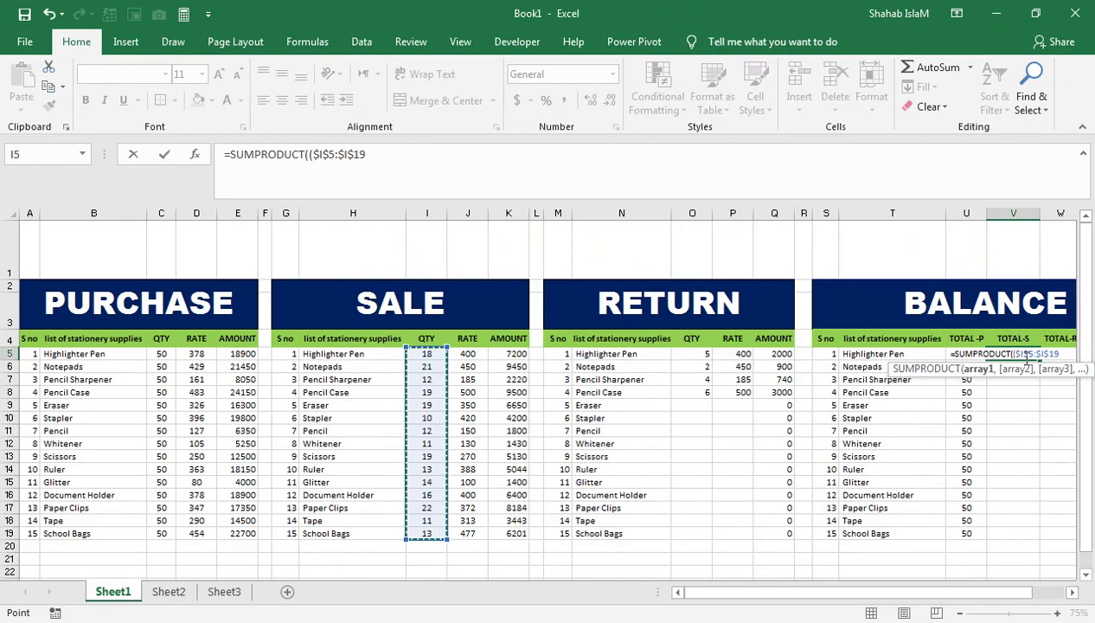
{"action": "type", "text": "="}
{"action": "key", "text": "Left"}
{"action": "key", "text": "Left"}
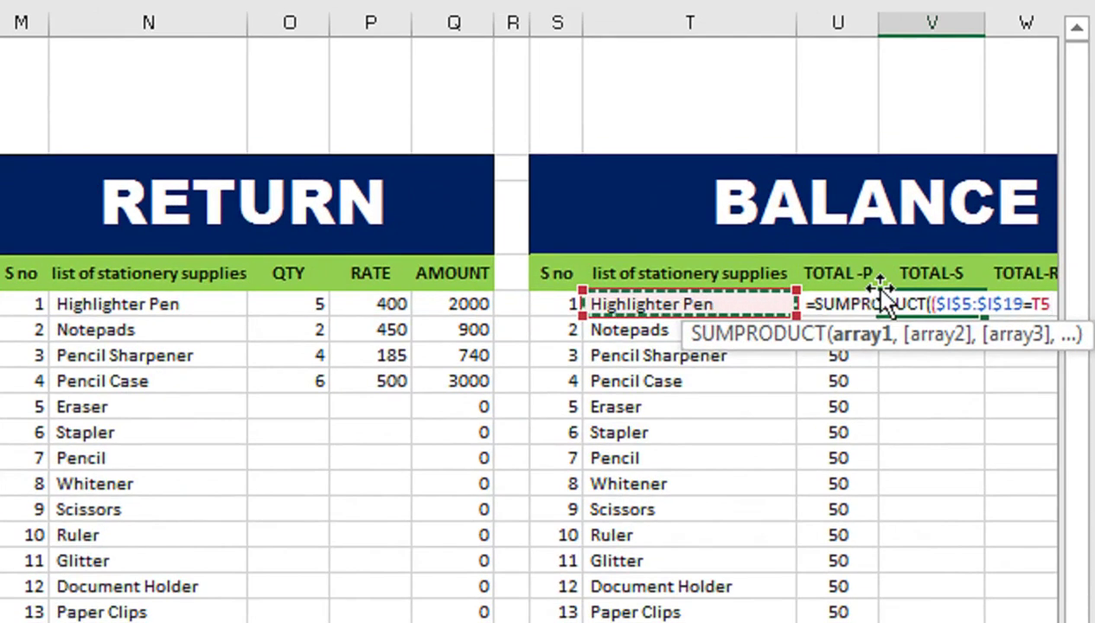
{"action": "type", "text": ")*("}
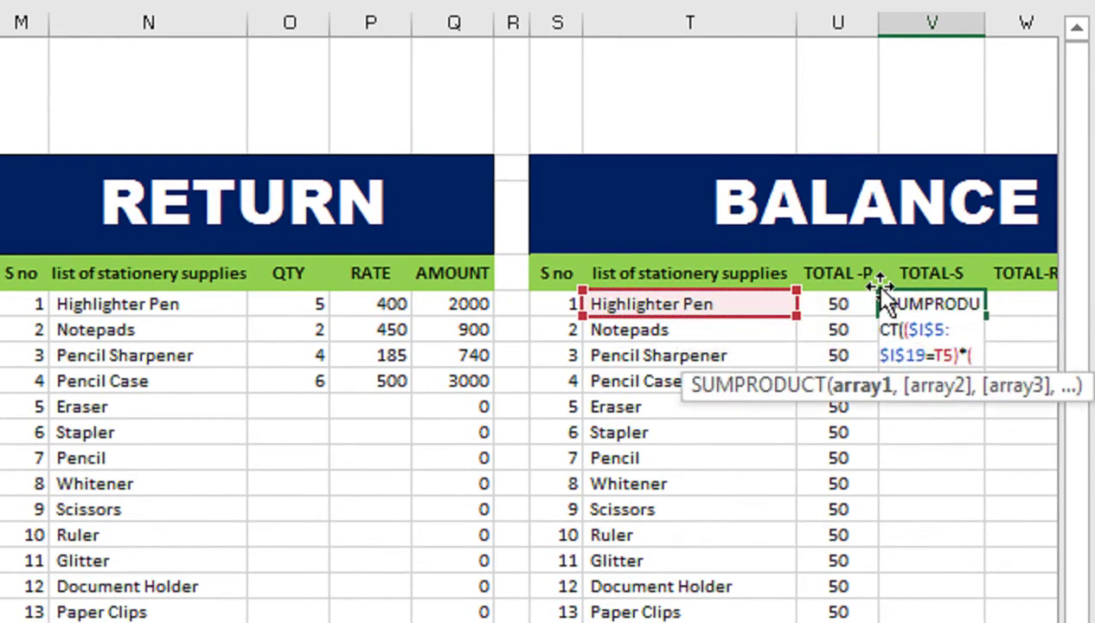
{"action": "scroll", "coordinate": [191, 317], "scroll_direction": "left", "scroll_amount": 5}
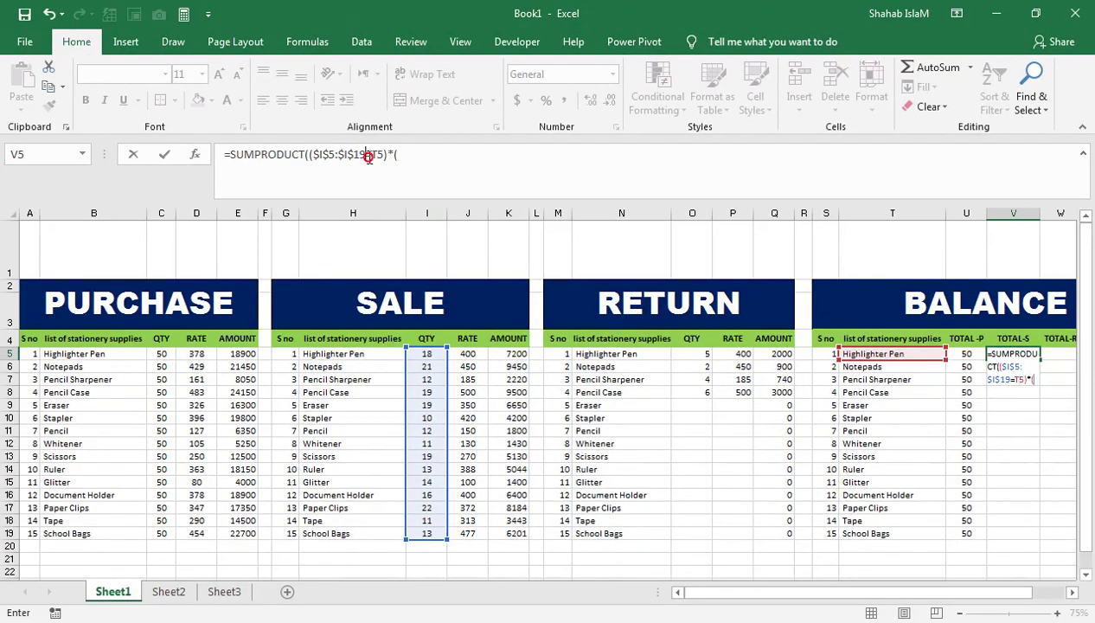
{"action": "left_click_drag", "start_coordinate": [345, 366], "coordinate": [346, 404]}
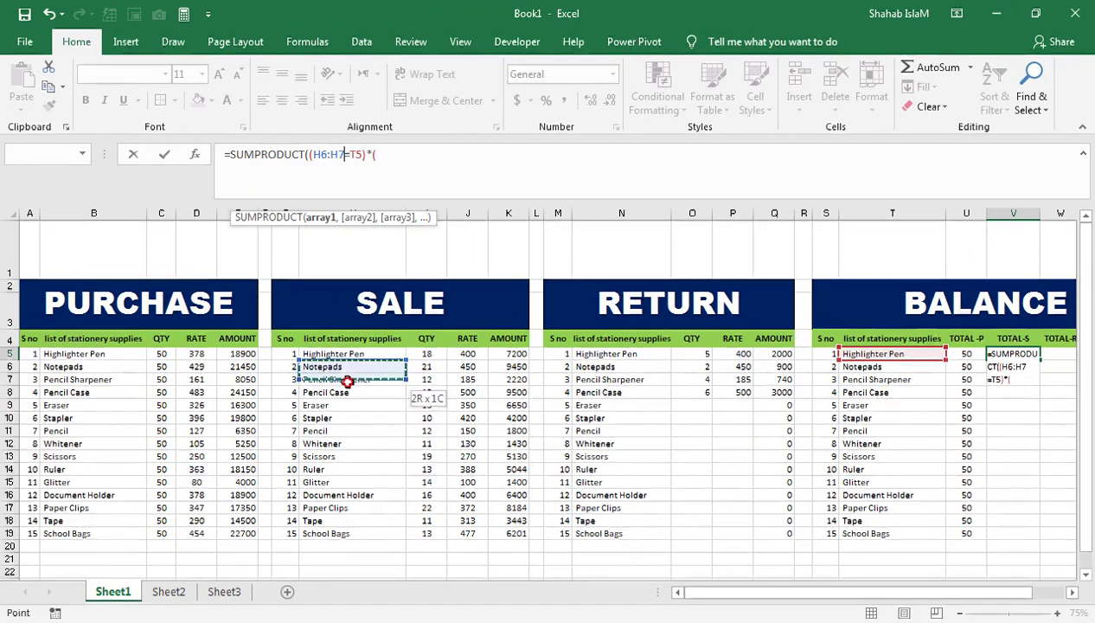
{"action": "left_click_drag", "start_coordinate": [346, 355], "coordinate": [361, 533]}
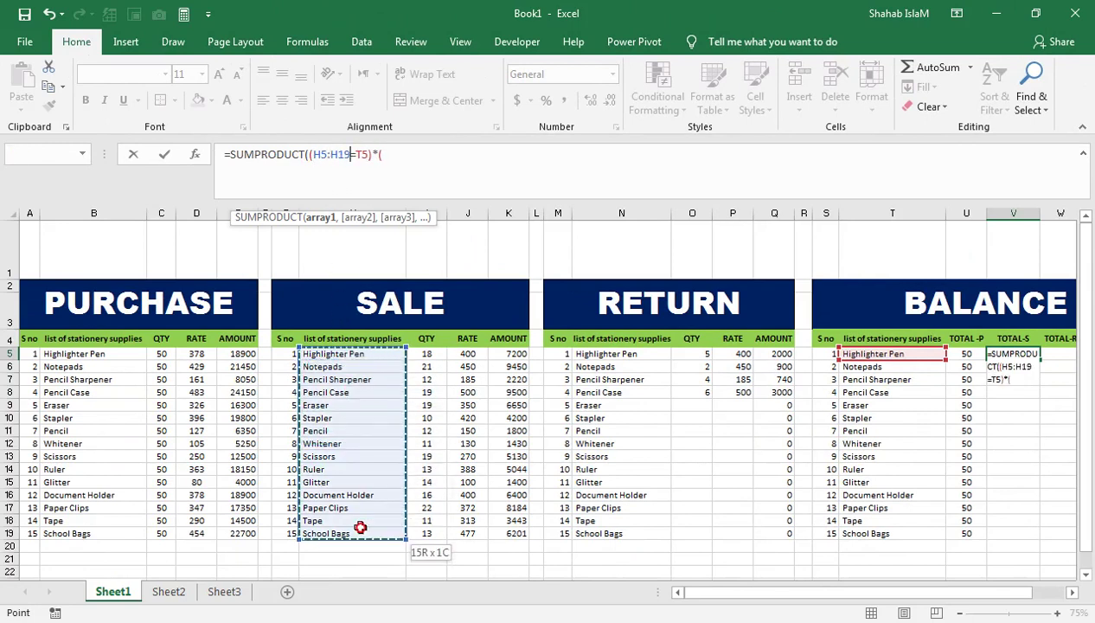
{"action": "key", "text": "F4"}
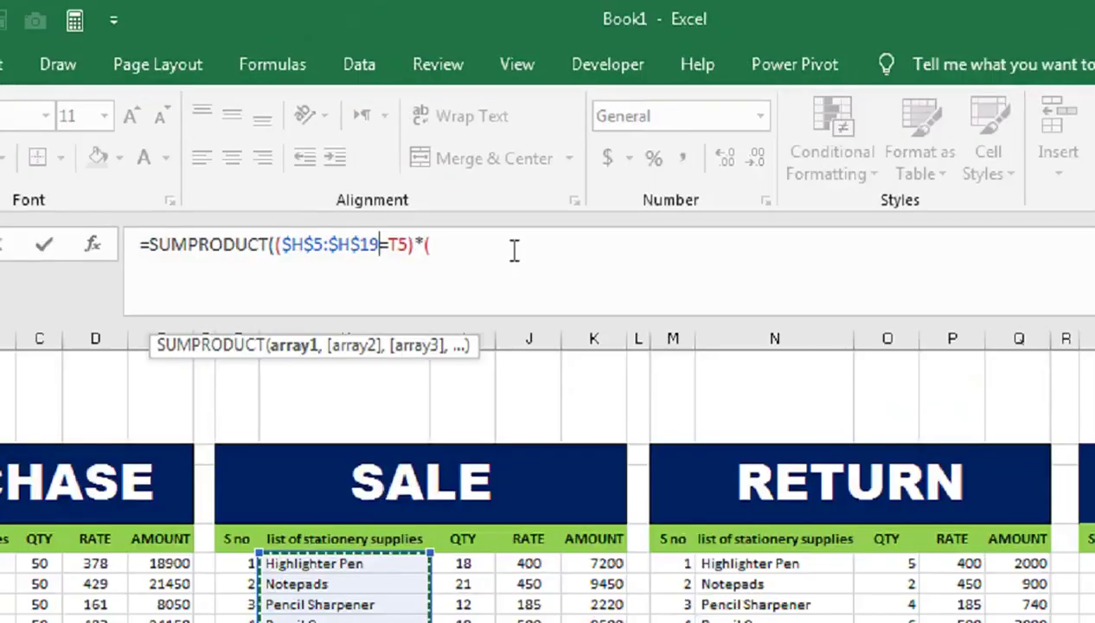
{"action": "left_click", "coordinate": [444, 149]}
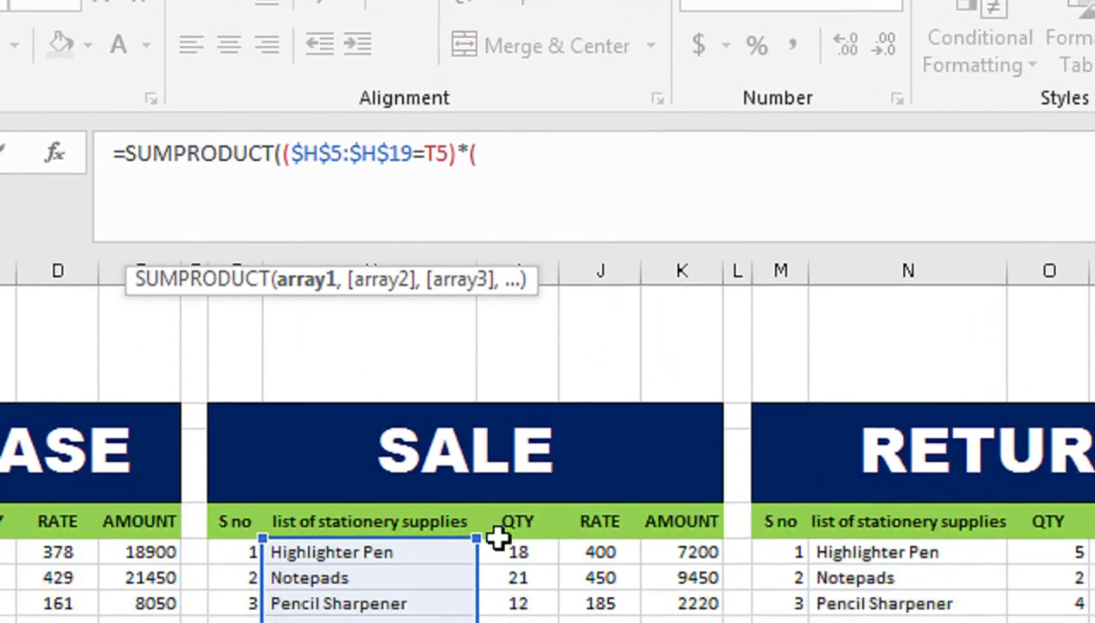
Multiply by the absolute SALE quantities $I$5:$I$19, commit (18), and fill down
{"action": "left_click", "coordinate": [508, 467]}
{"action": "key", "text": "ctrl+Down"}
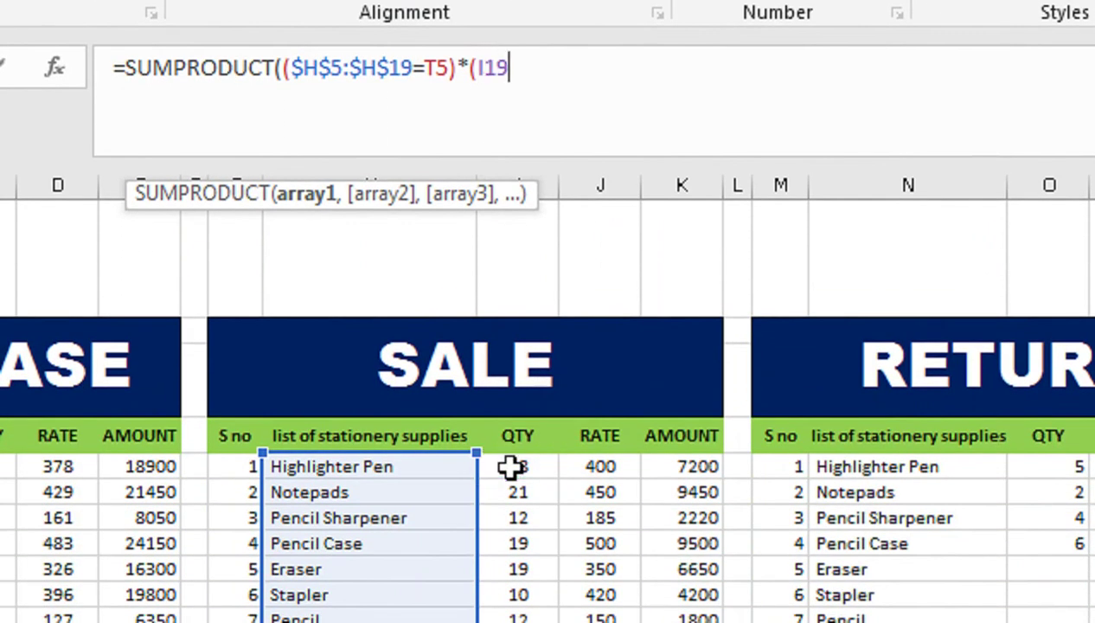
{"action": "key", "text": "ctrl+shift+Up"}
{"action": "key", "text": "shift+Down"}
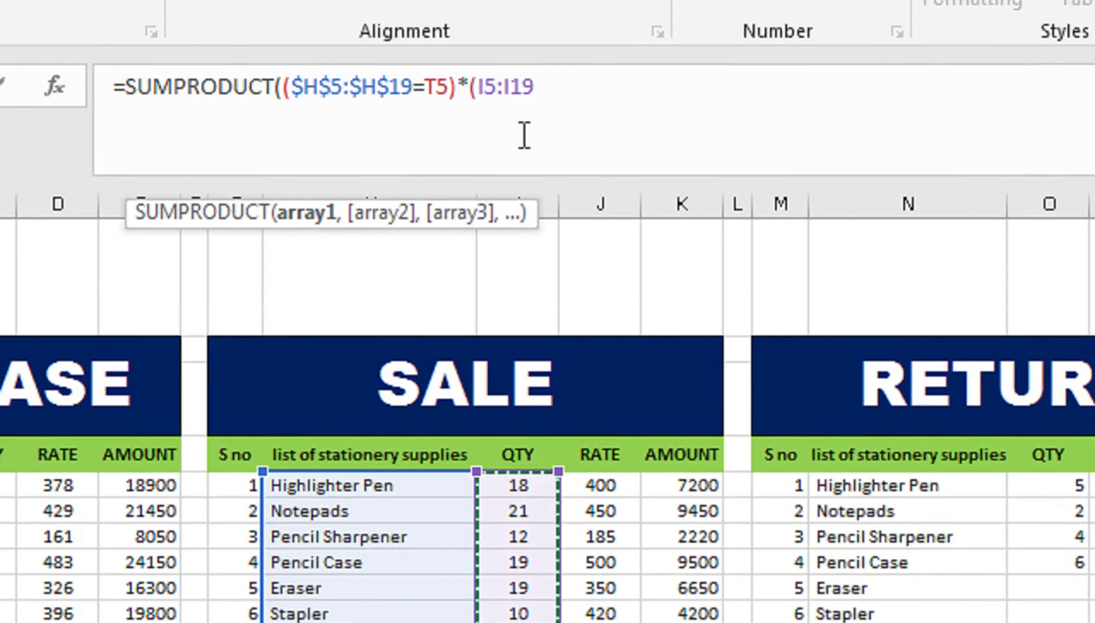
{"action": "key", "text": "F4"}
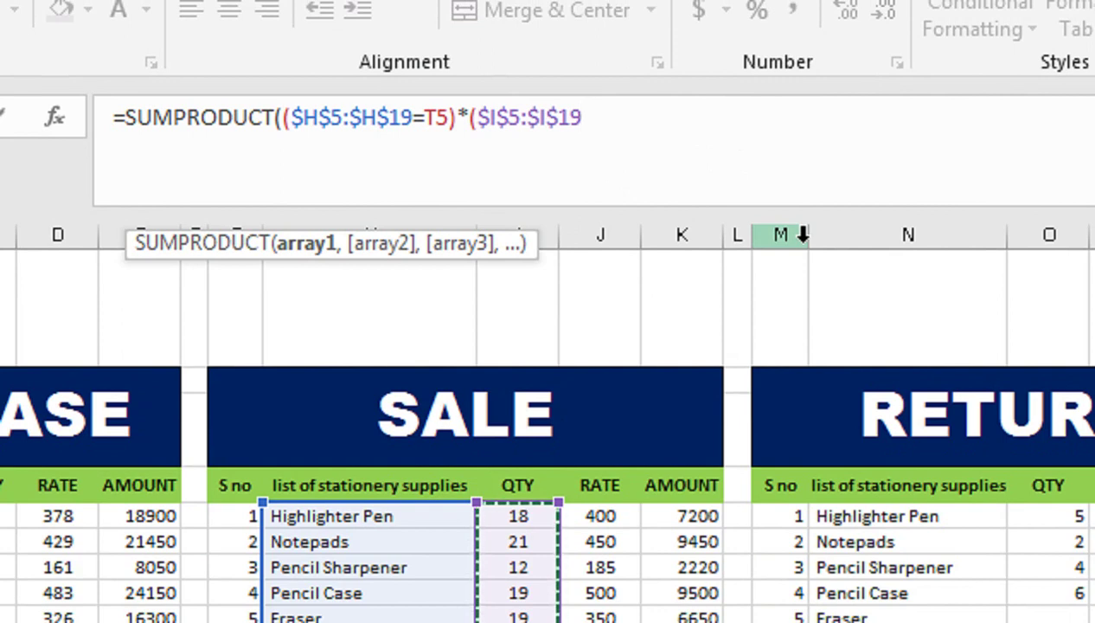
{"action": "type", "text": ")"}
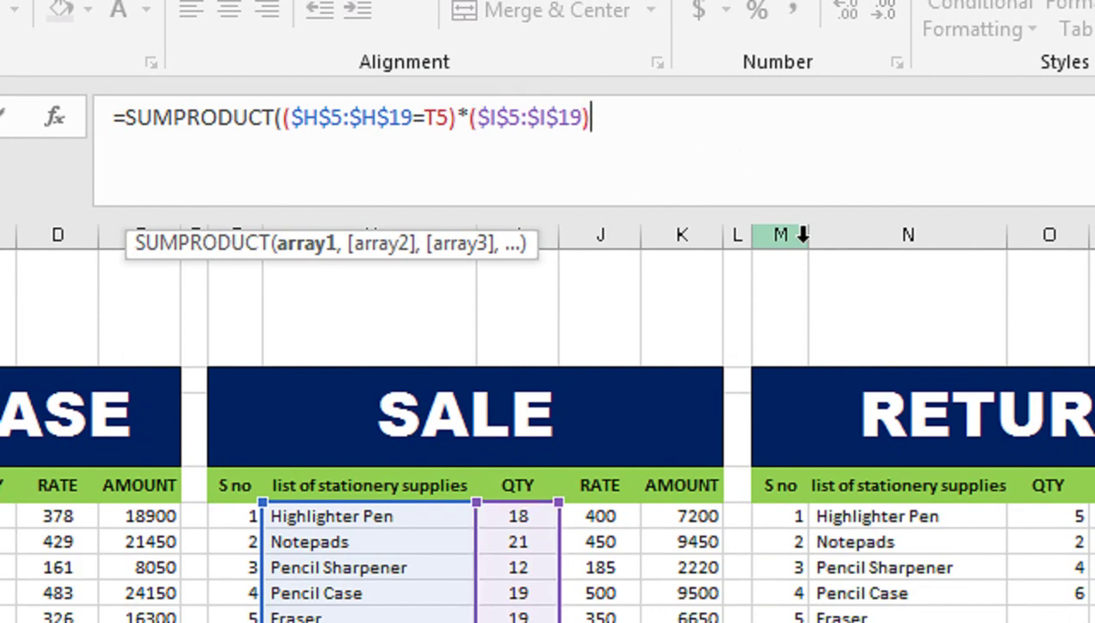
{"action": "type", "text": ")"}
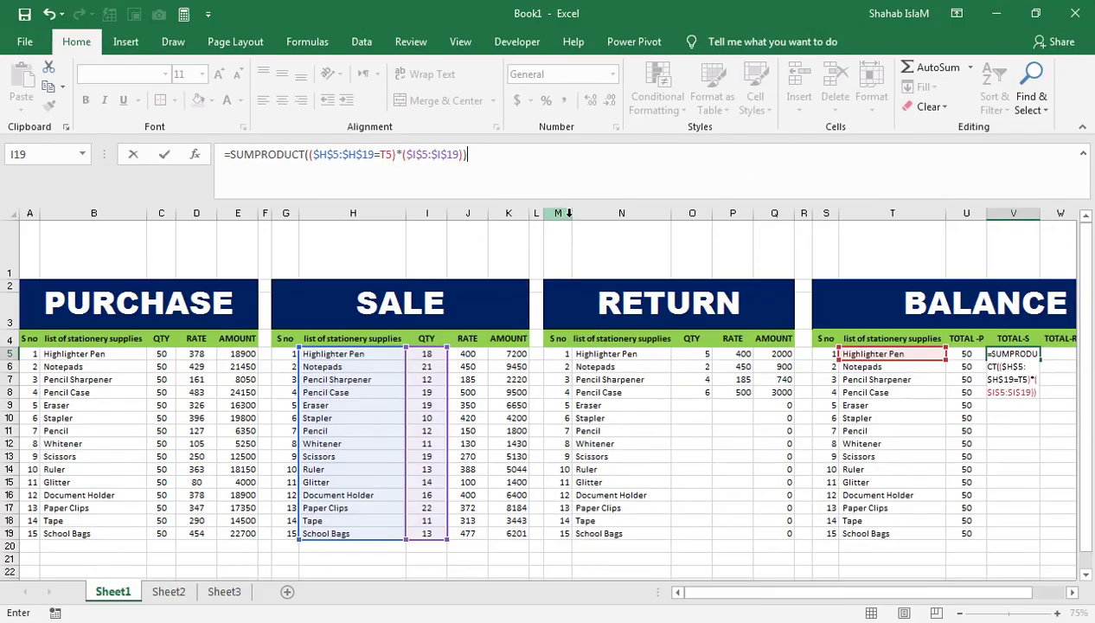
{"action": "key", "text": "Return"}
{"action": "left_click", "coordinate": [943, 311]}
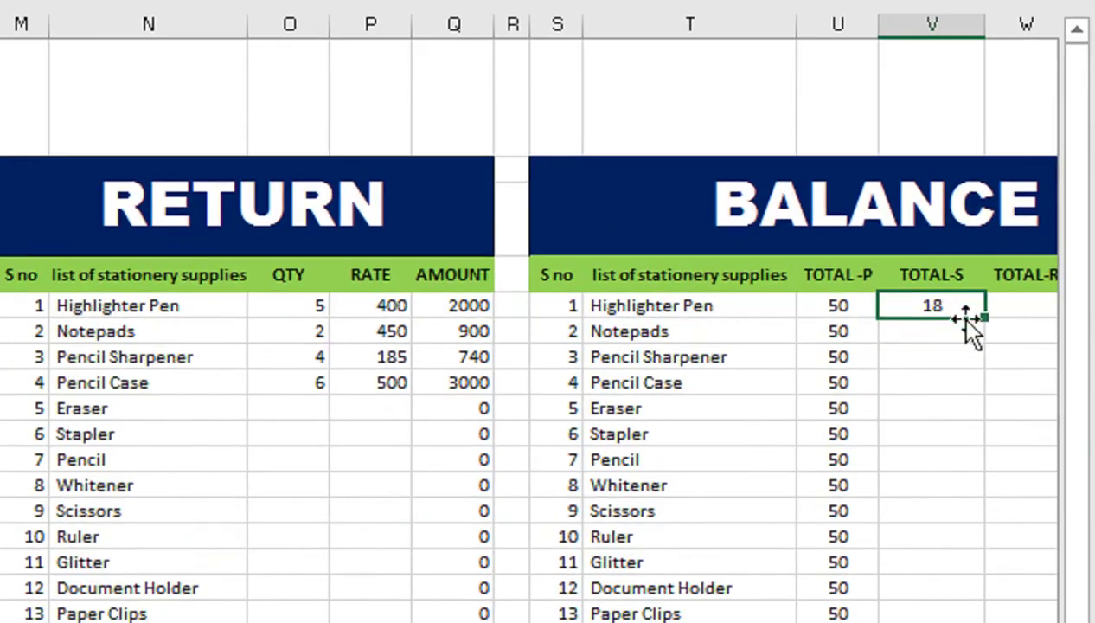
{"action": "double_click", "coordinate": [984, 322]}
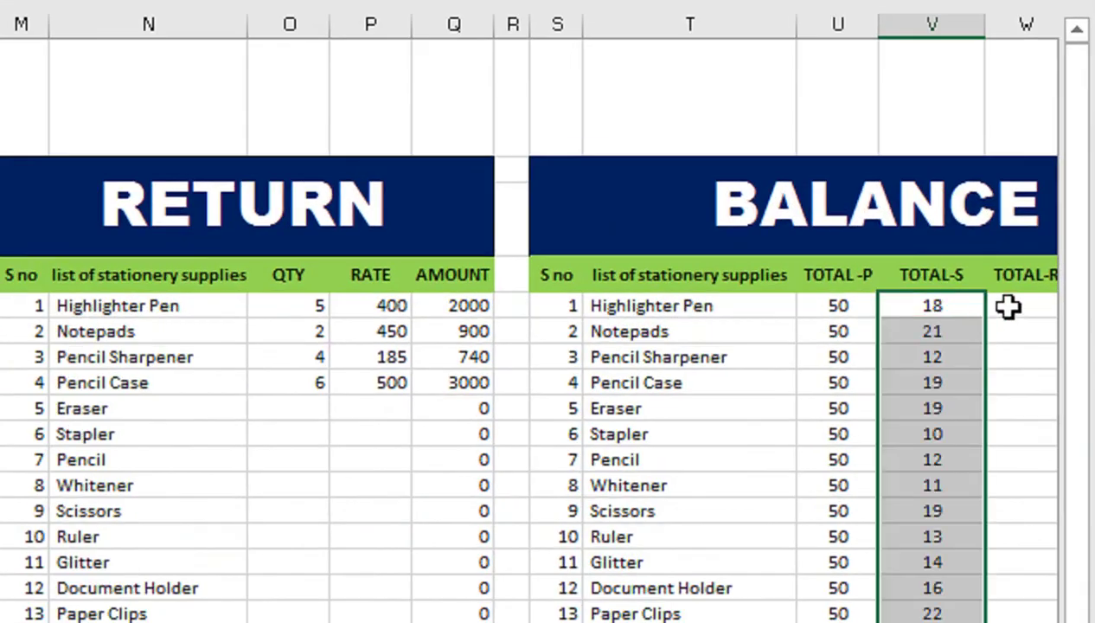
{"action": "left_click", "coordinate": [1009, 305]}
Enter a SUMPRODUCT in W5 matching $N$5:$N$19 to T5 and summing the RETURN quantities
{"action": "type", "text": "=SUM"}
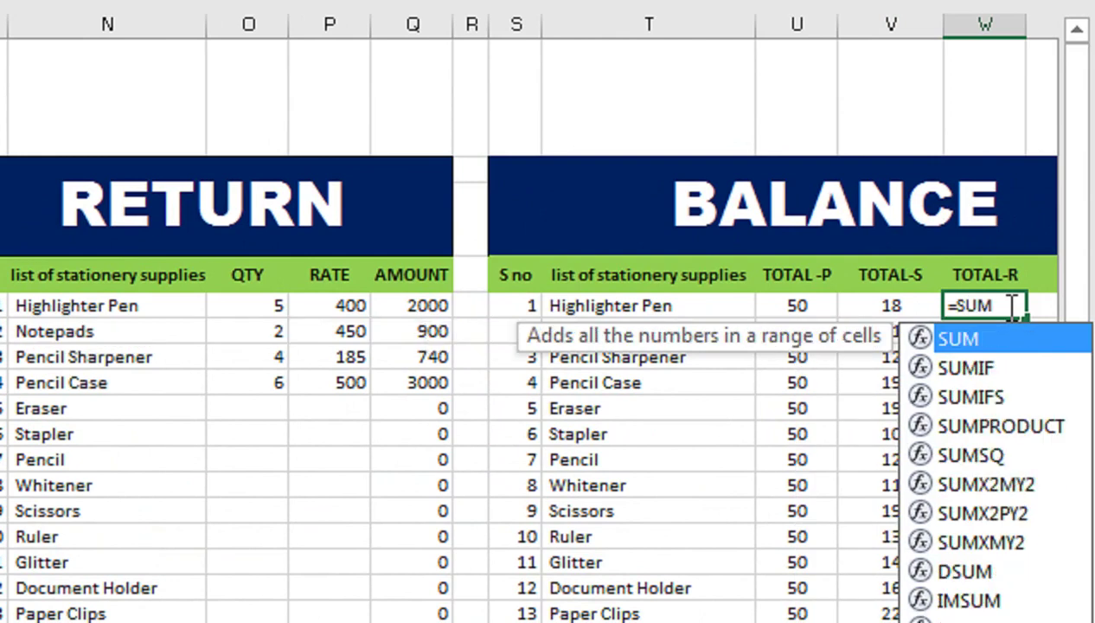
{"action": "type", "text": "P"}
{"action": "key", "text": "Tab"}
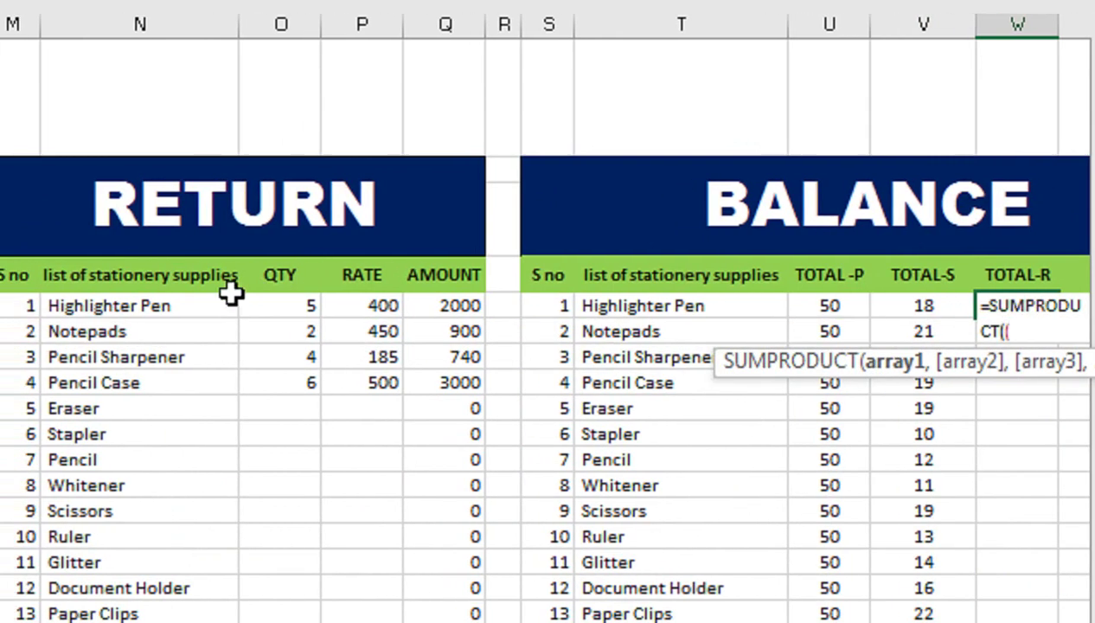
{"action": "scroll", "coordinate": [274, 294], "scroll_direction": "left", "scroll_amount": 2}
{"action": "left_click_drag", "start_coordinate": [274, 302], "coordinate": [273, 529]}
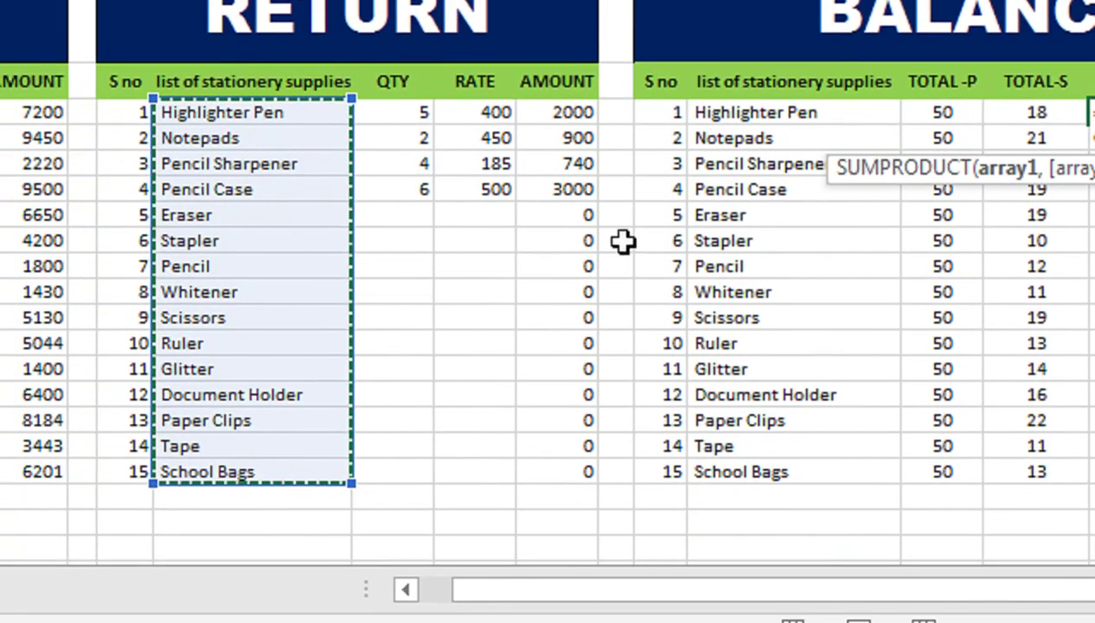
{"action": "scroll", "coordinate": [526, 308], "scroll_direction": "right", "scroll_amount": 2}
{"action": "key", "text": "F4"}
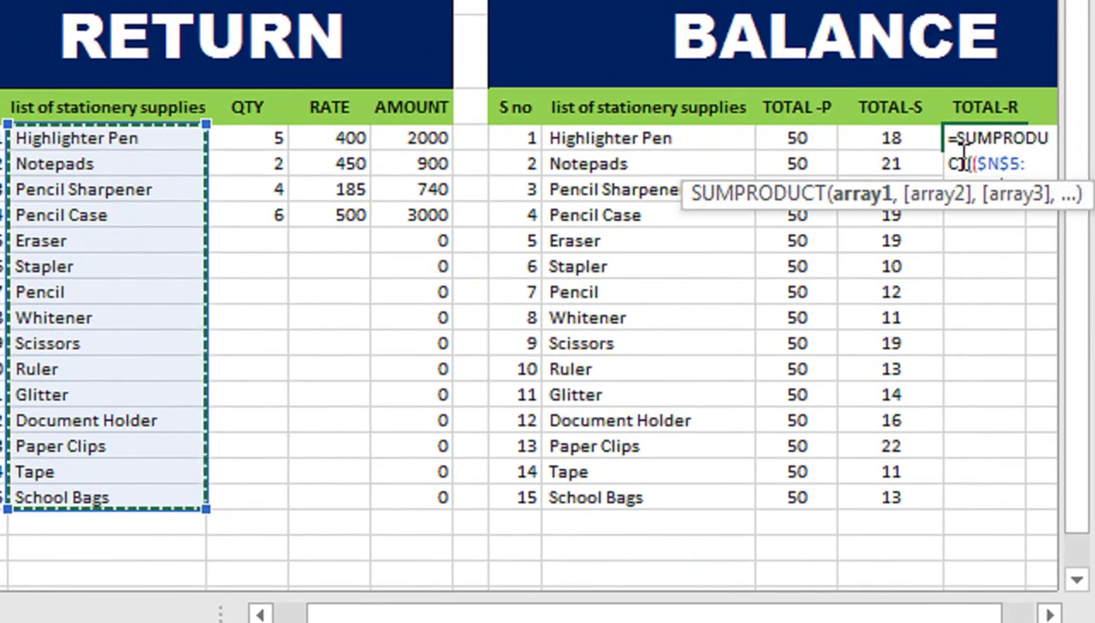
{"action": "type", "text": "="}
{"action": "scroll", "coordinate": [908, 156], "scroll_direction": "up", "scroll_amount": 1}
{"action": "left_click", "coordinate": [674, 181]}
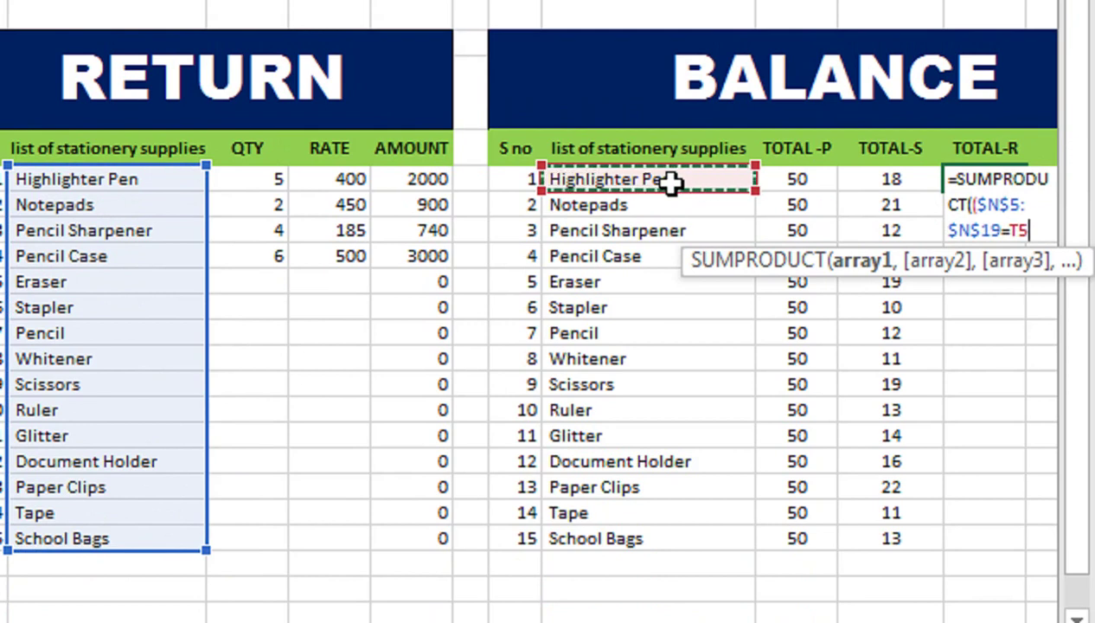
{"action": "type", "text": ")*("}
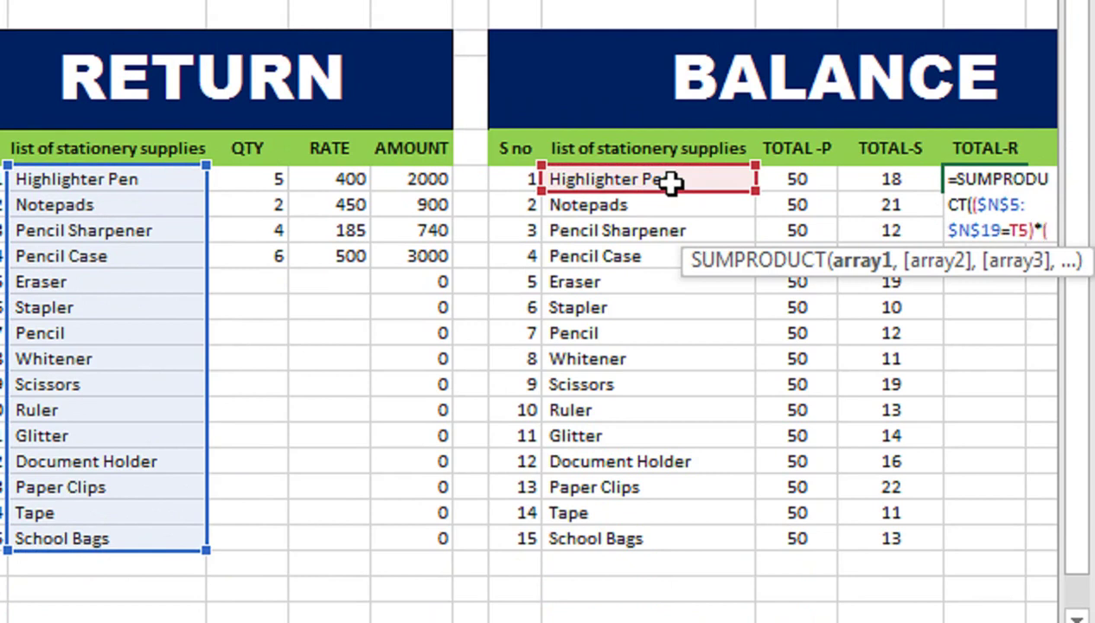
{"action": "mouse_move", "coordinate": [274, 165]}
{"action": "left_mouse_down"}
{"action": "mouse_move", "coordinate": [273, 486]}
{"action": "mouse_move", "coordinate": [273, 467]}
{"action": "left_mouse_up"}
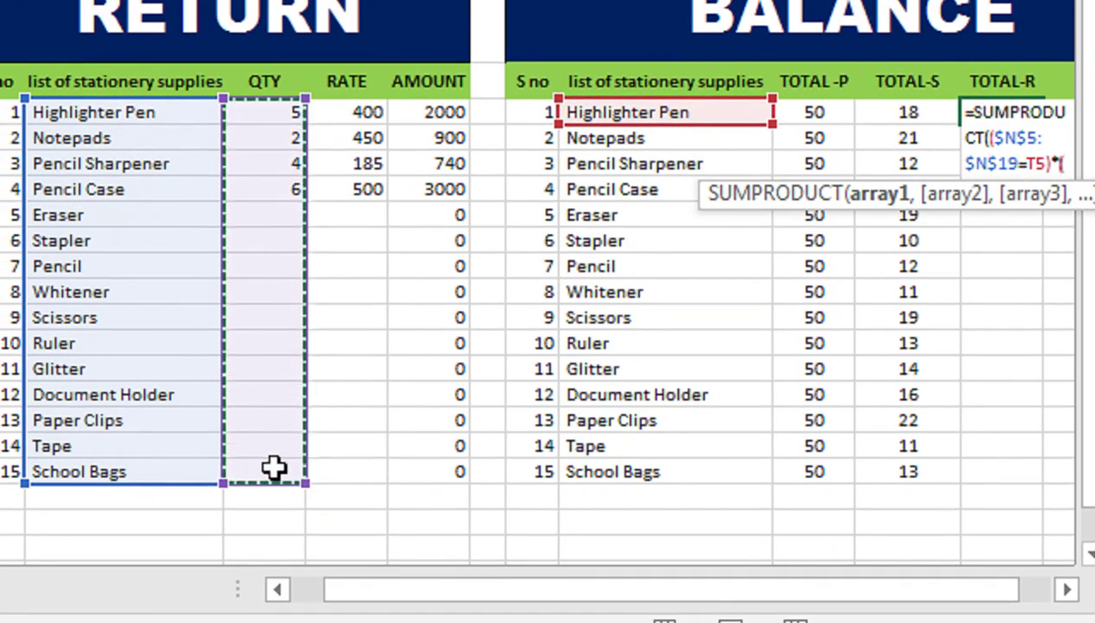
{"action": "key", "text": "Return"}
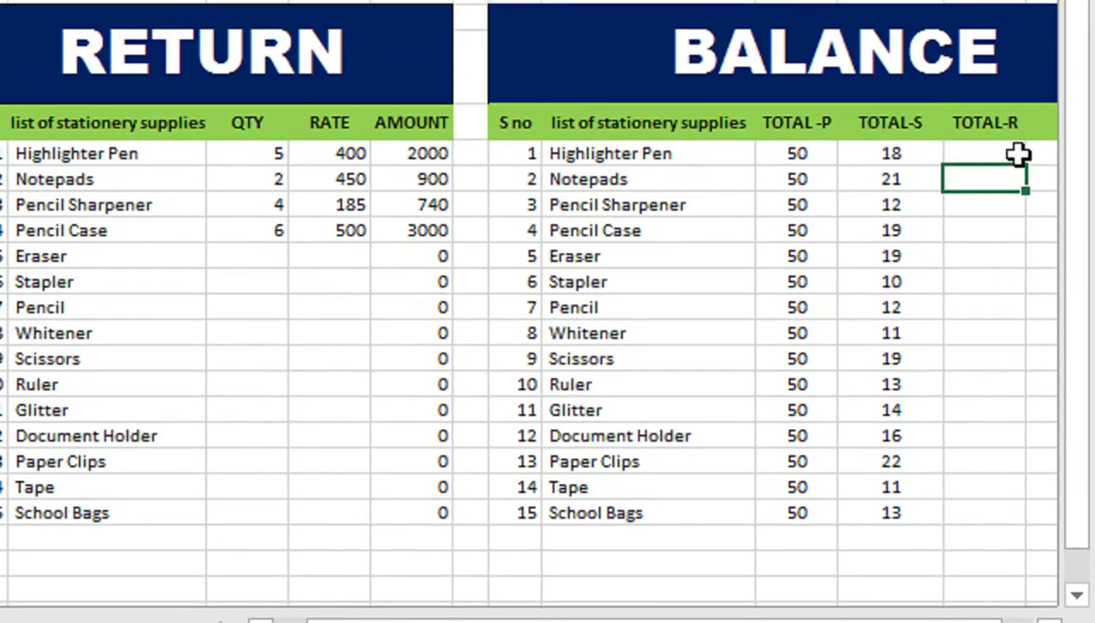
Make the QTY range in W5's formula absolute as $O$5:$O$19
{"action": "left_click", "coordinate": [1018, 154]}
{"action": "left_click_drag", "start_coordinate": [1025, 164], "coordinate": [1014, 467]}
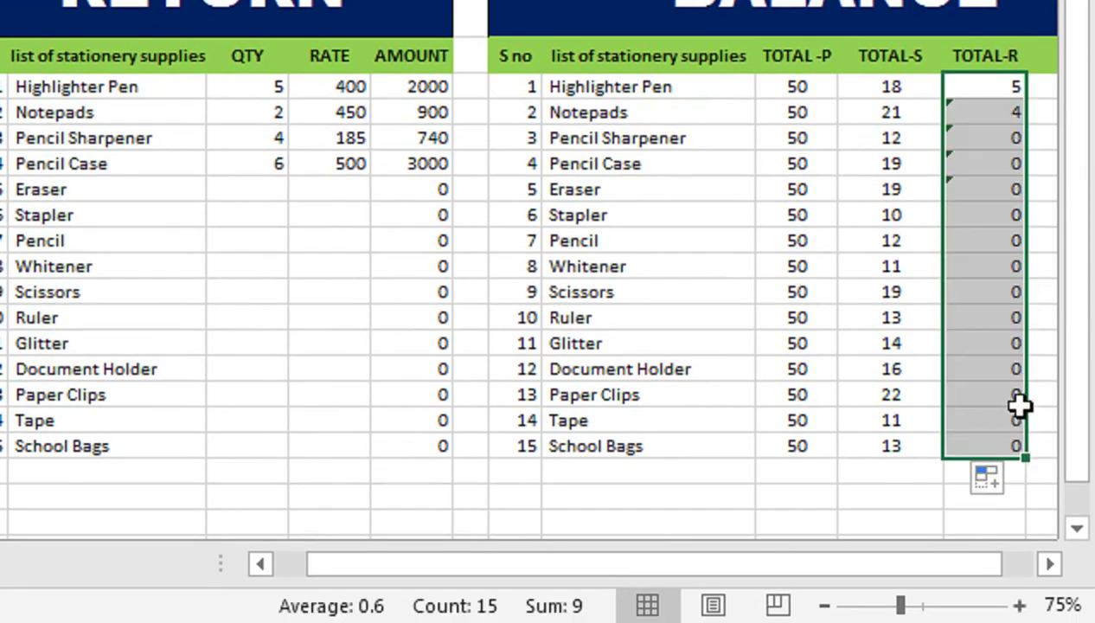
{"action": "scroll", "coordinate": [1020, 259], "scroll_direction": "up", "scroll_amount": 1}
{"action": "double_click", "coordinate": [970, 153]}
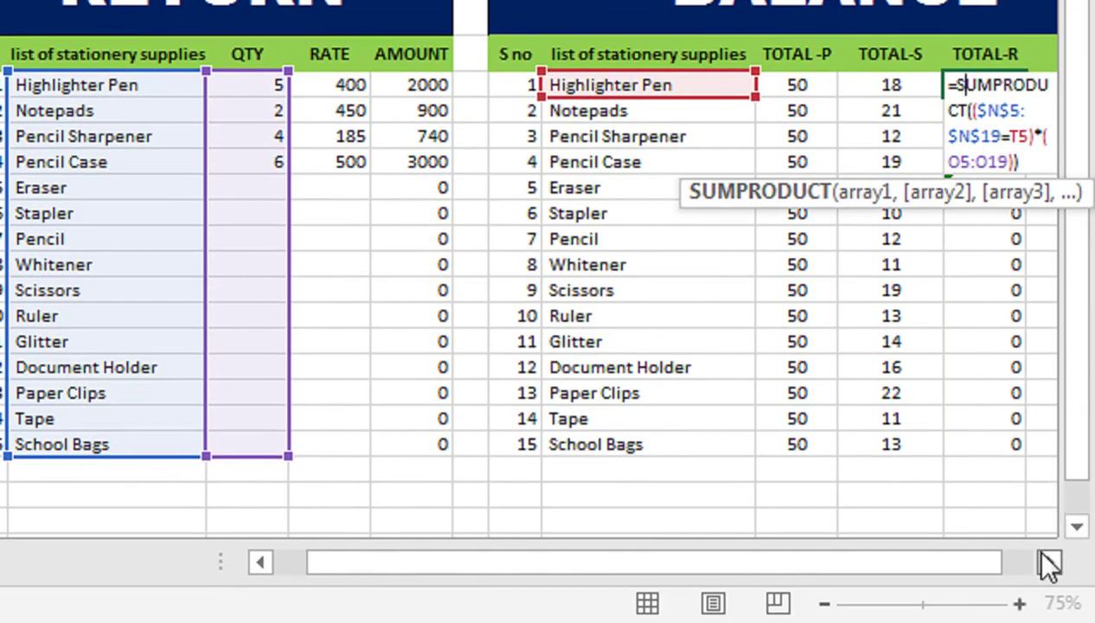
{"action": "left_click", "coordinate": [1048, 564]}
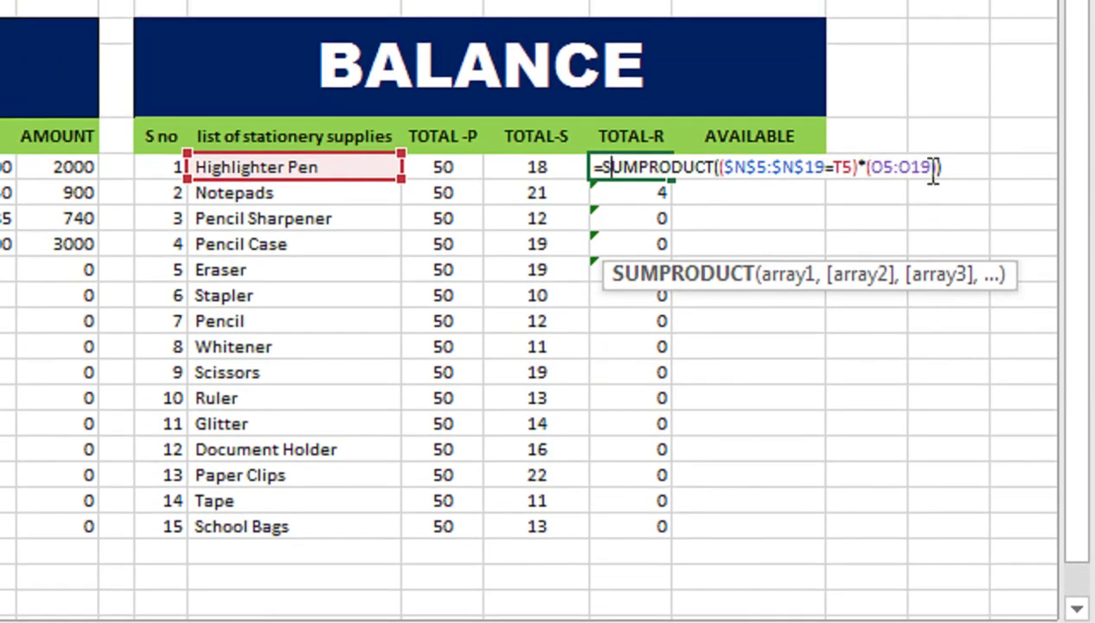
{"action": "left_click_drag", "start_coordinate": [931, 170], "coordinate": [870, 177]}
{"action": "key", "text": "F4"}
{"action": "key", "text": "Return"}
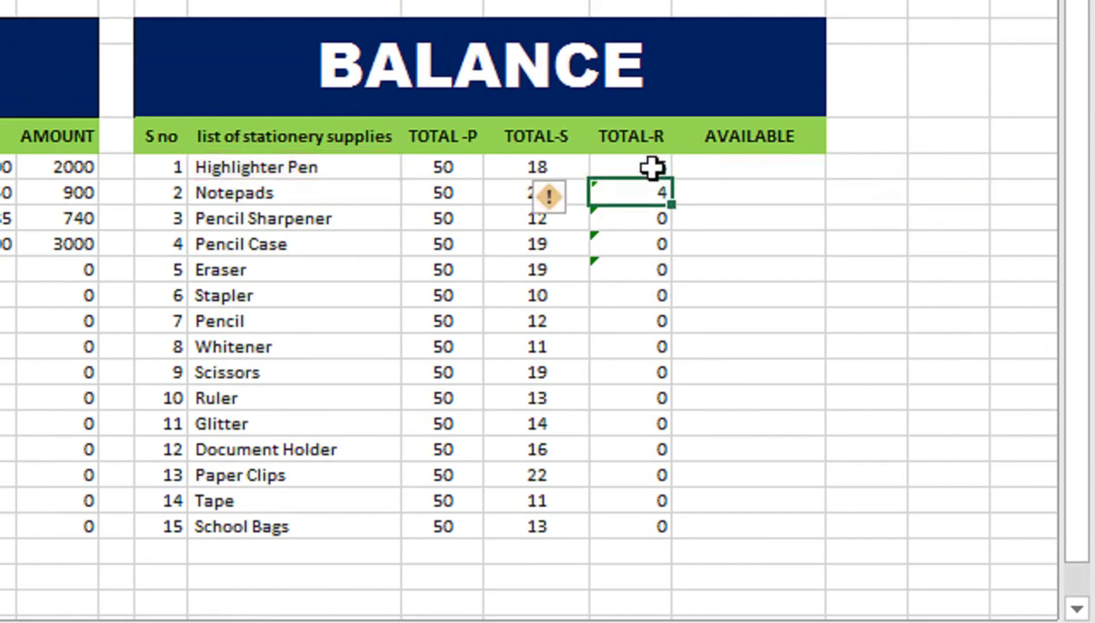
Fill the corrected formula down to W19 and left-align the TOTAL-R values
{"action": "left_click", "coordinate": [656, 168]}
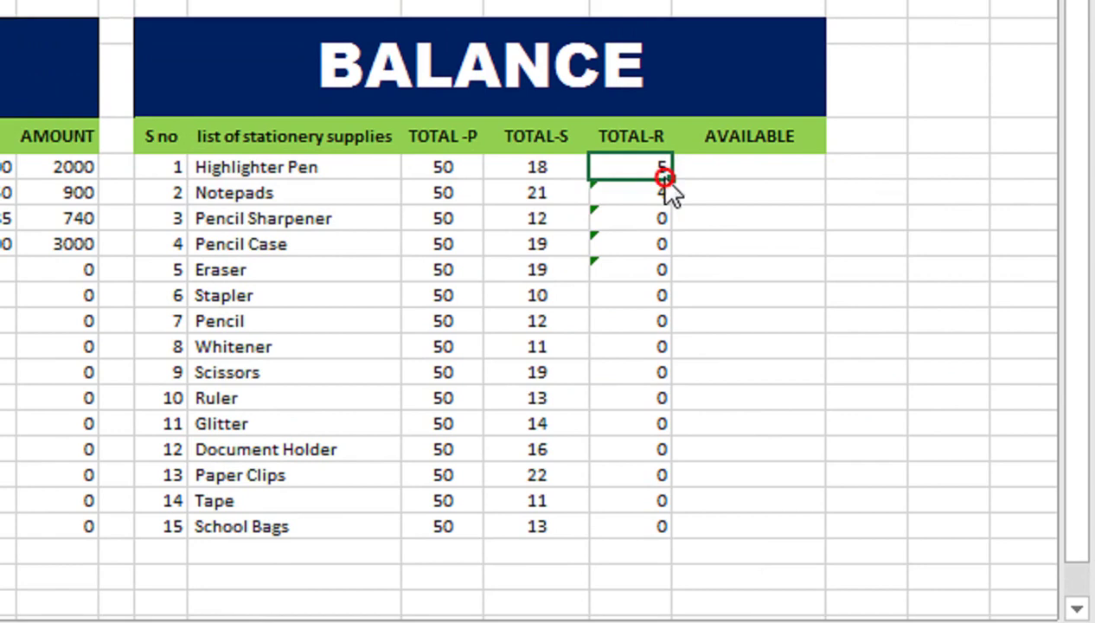
{"action": "double_click", "coordinate": [674, 180]}
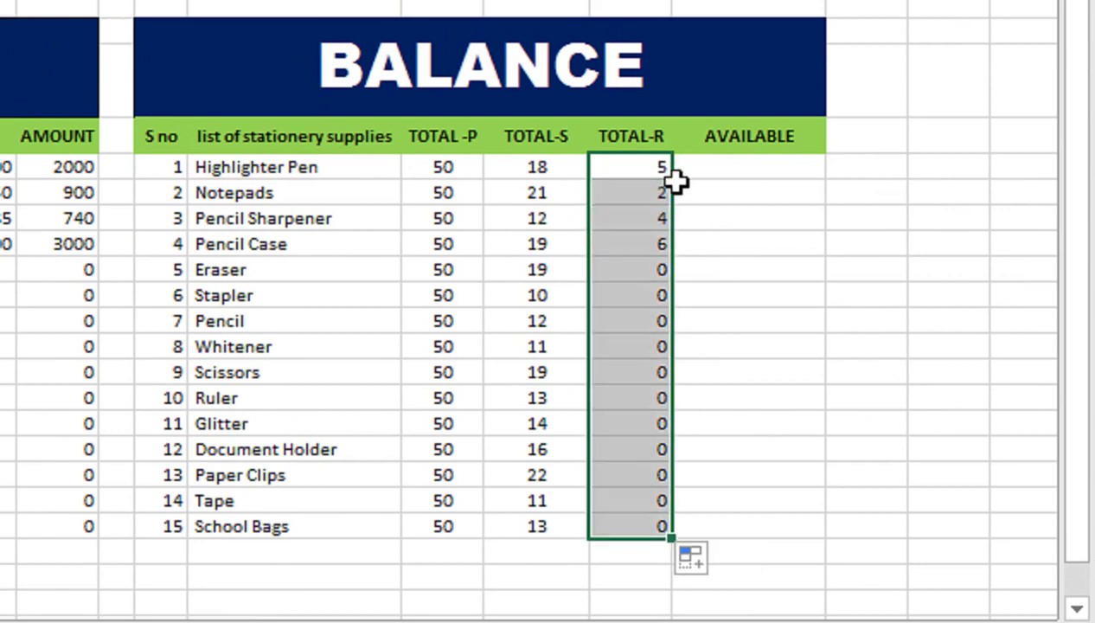
{"action": "left_click", "coordinate": [656, 221]}
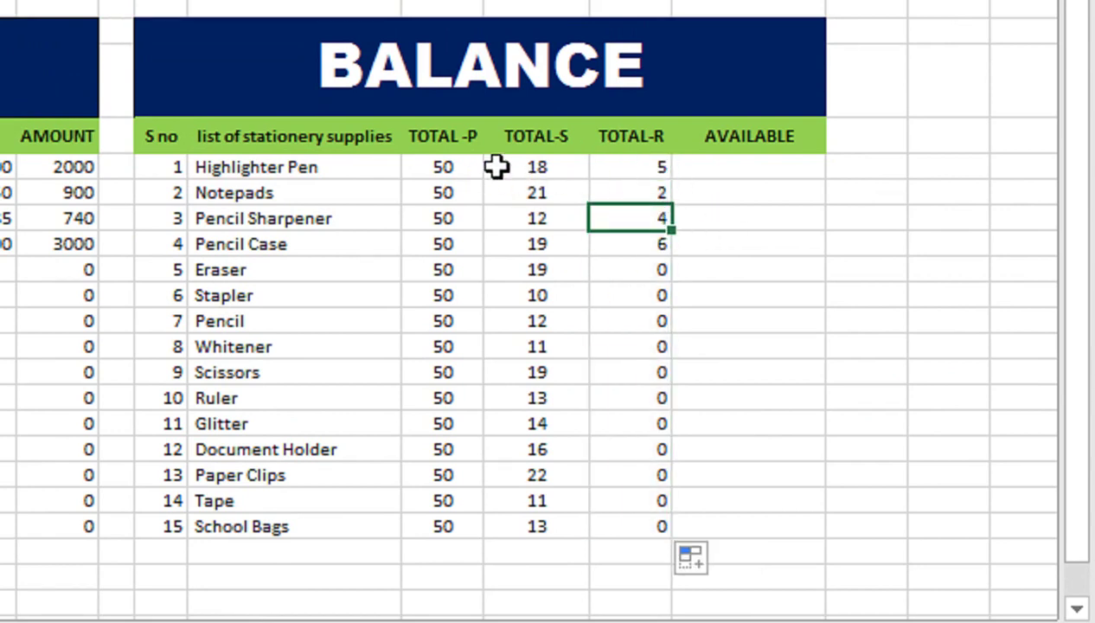
{"action": "left_click_drag", "start_coordinate": [613, 167], "coordinate": [612, 527]}
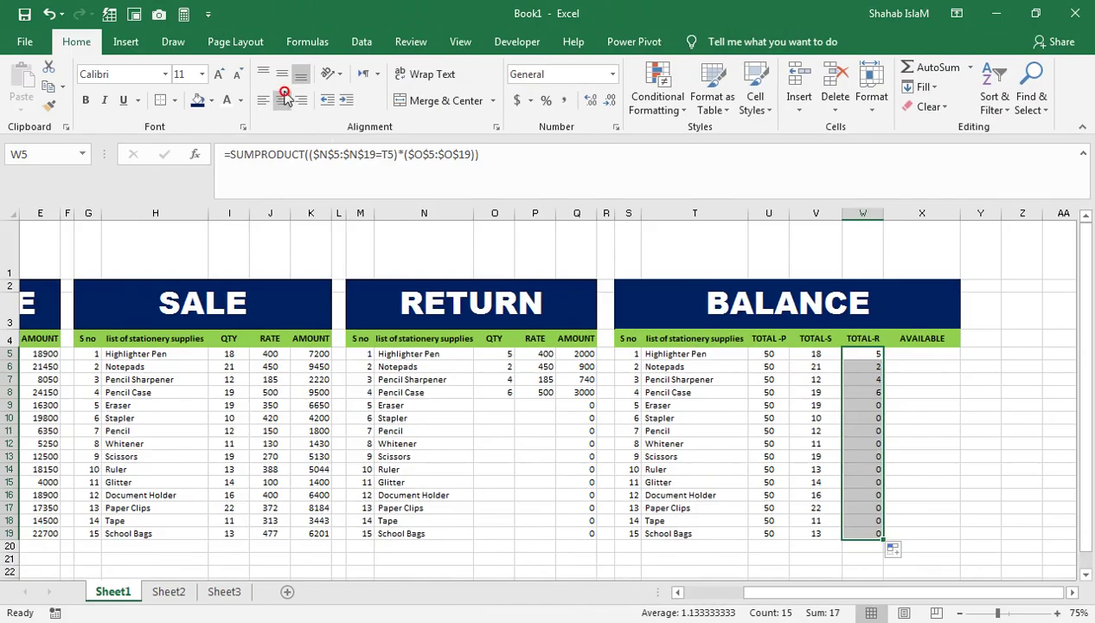
{"action": "left_click", "coordinate": [269, 102]}
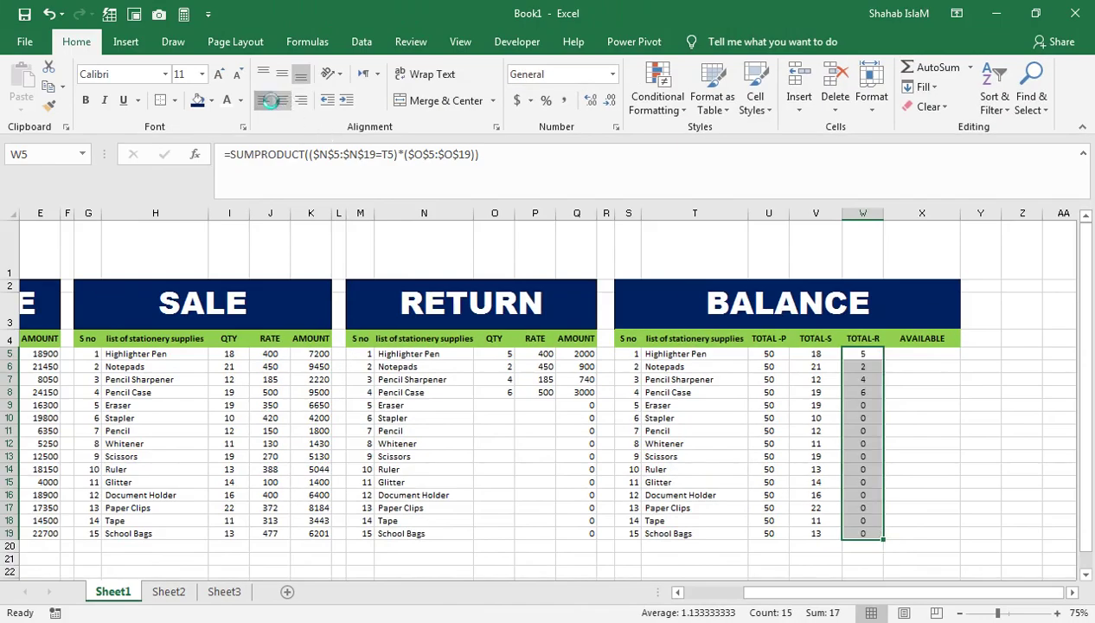
Centre the TOTAL-R values and enter =U5+W5-V5 in X5
{"action": "left_click", "coordinate": [281, 104]}
{"action": "left_click", "coordinate": [908, 355]}
{"action": "key", "text": "Left"}
{"action": "key", "text": "Left"}
{"action": "key", "text": "Left"}
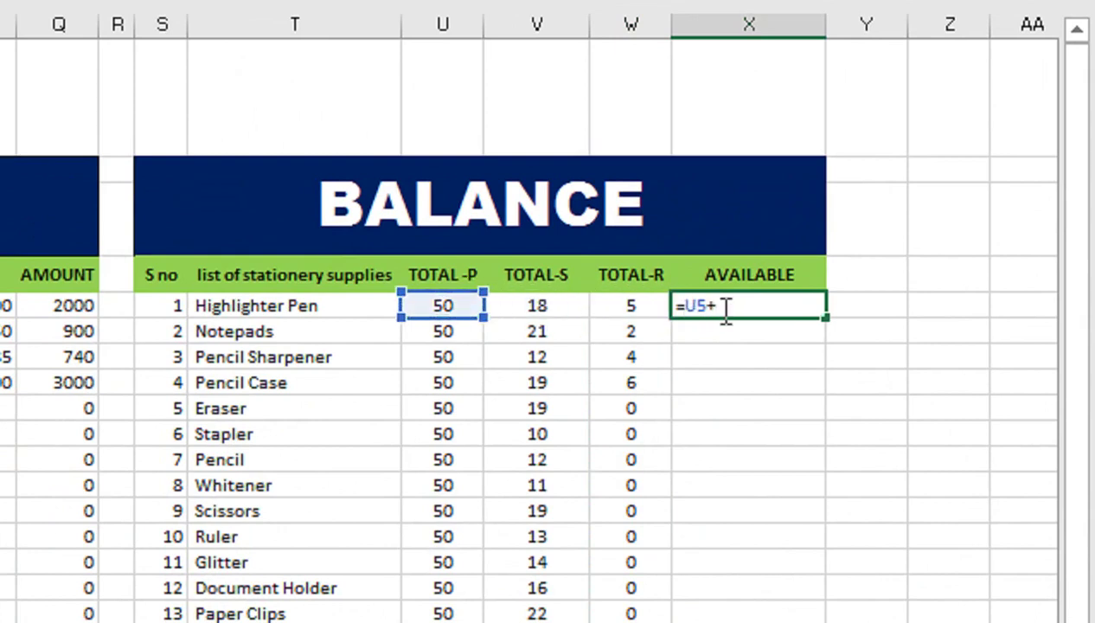
{"action": "key", "text": "Left"}
{"action": "key", "text": "Left"}
{"action": "key", "text": "Left"}
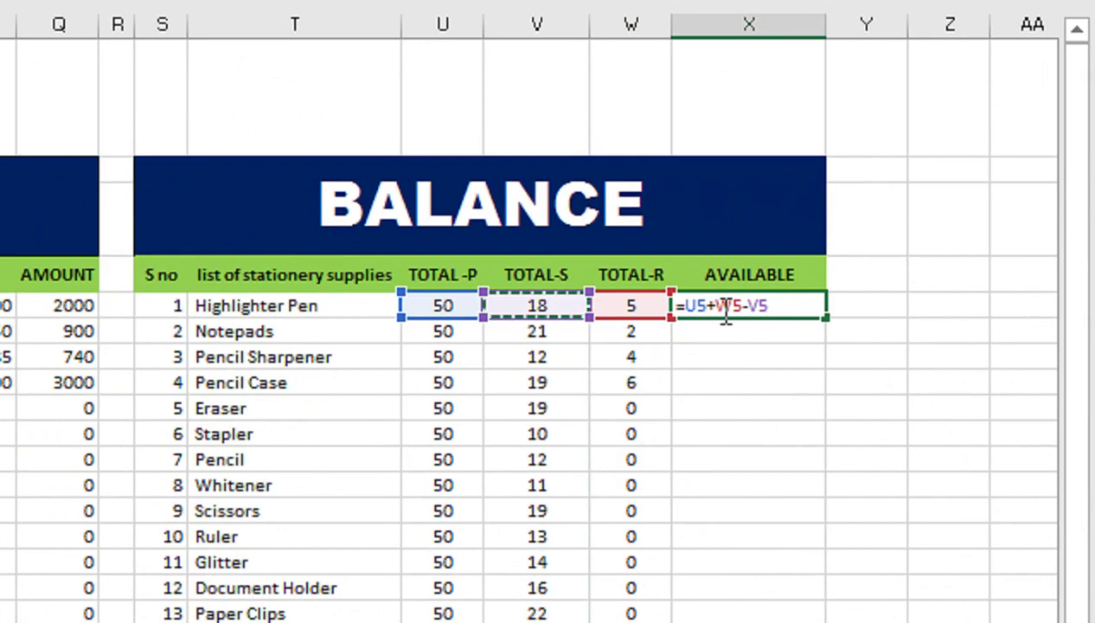
{"action": "key", "text": "Return"}
Copy the AVAILABLE formula down to X19 and check Eraser's TOTAL-P formula
{"action": "left_click", "coordinate": [721, 310]}
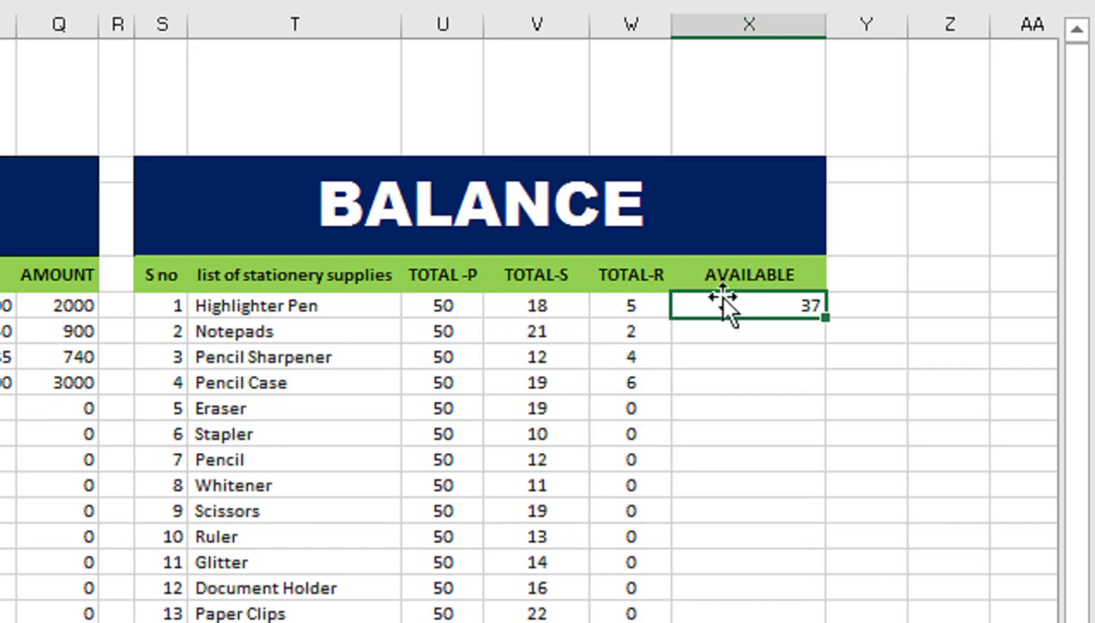
{"action": "mouse_move", "coordinate": [816, 315]}
{"action": "left_mouse_down"}
{"action": "mouse_move", "coordinate": [812, 305]}
{"action": "mouse_move", "coordinate": [829, 314]}
{"action": "mouse_move", "coordinate": [783, 467]}
{"action": "left_mouse_up"}
{"action": "left_click", "coordinate": [837, 324]}
{"action": "left_click", "coordinate": [815, 306]}
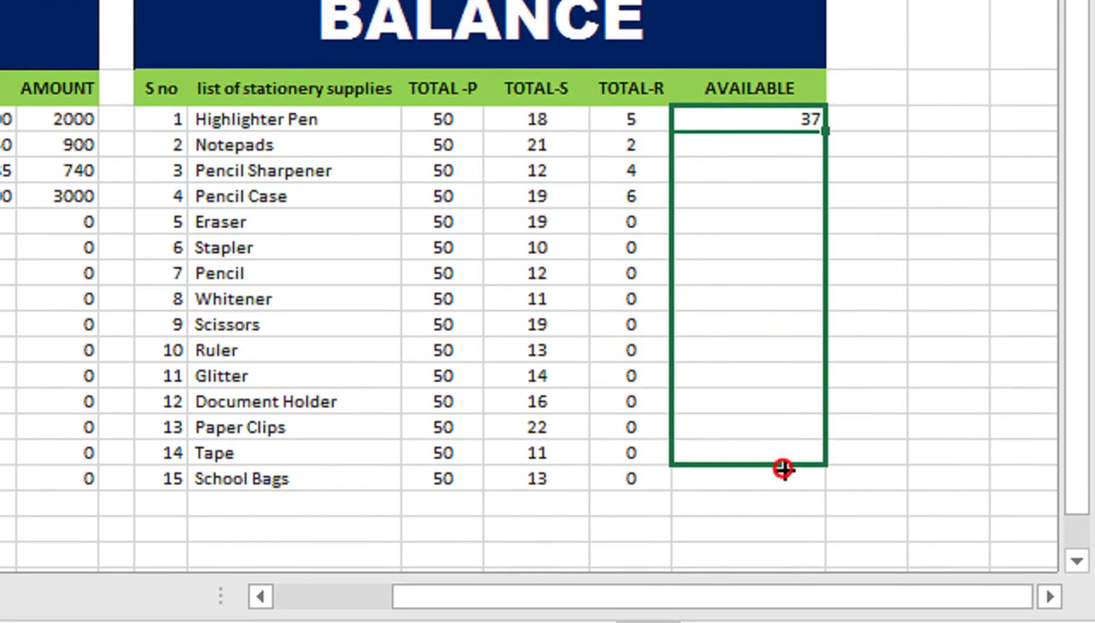
{"action": "left_click_drag", "start_coordinate": [782, 468], "coordinate": [778, 468]}
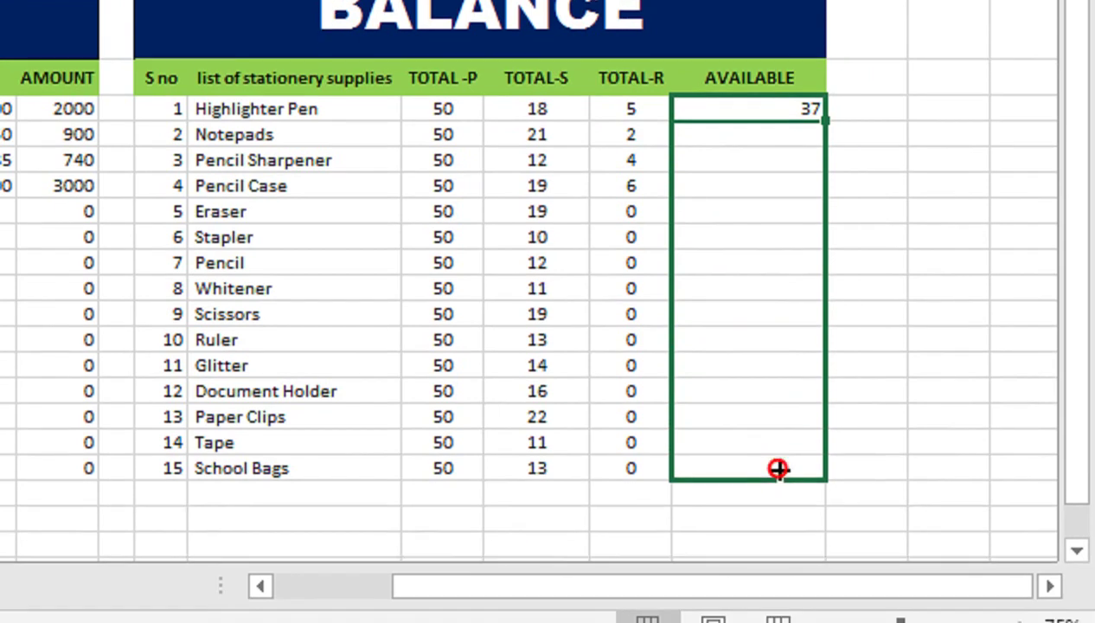
{"action": "scroll", "coordinate": [683, 130], "scroll_direction": "up", "scroll_amount": 1}
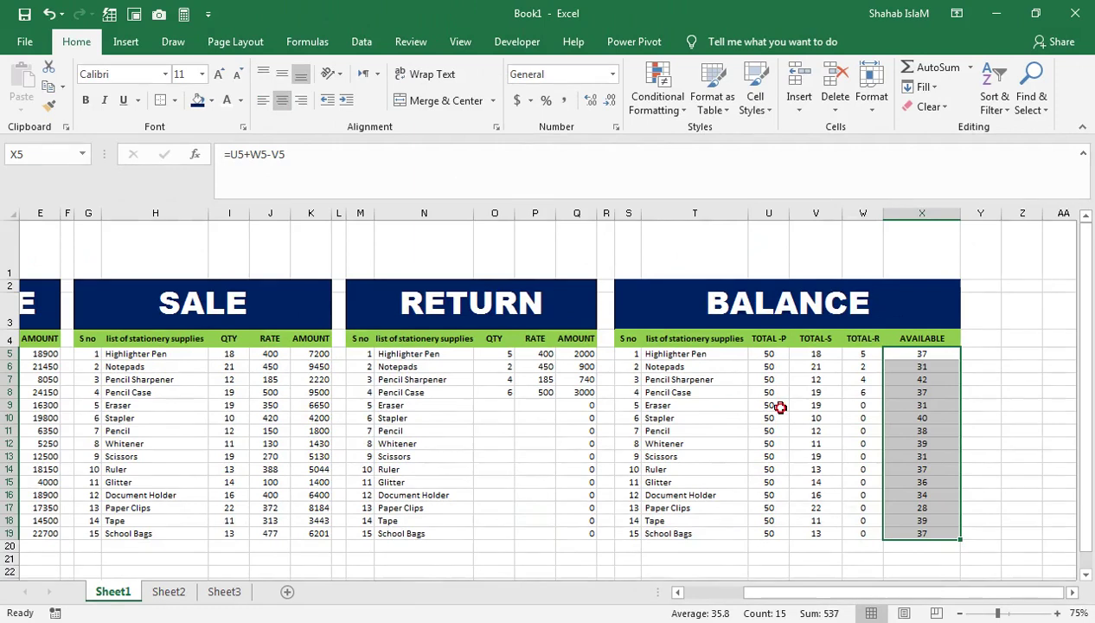
{"action": "left_click", "coordinate": [778, 405]}
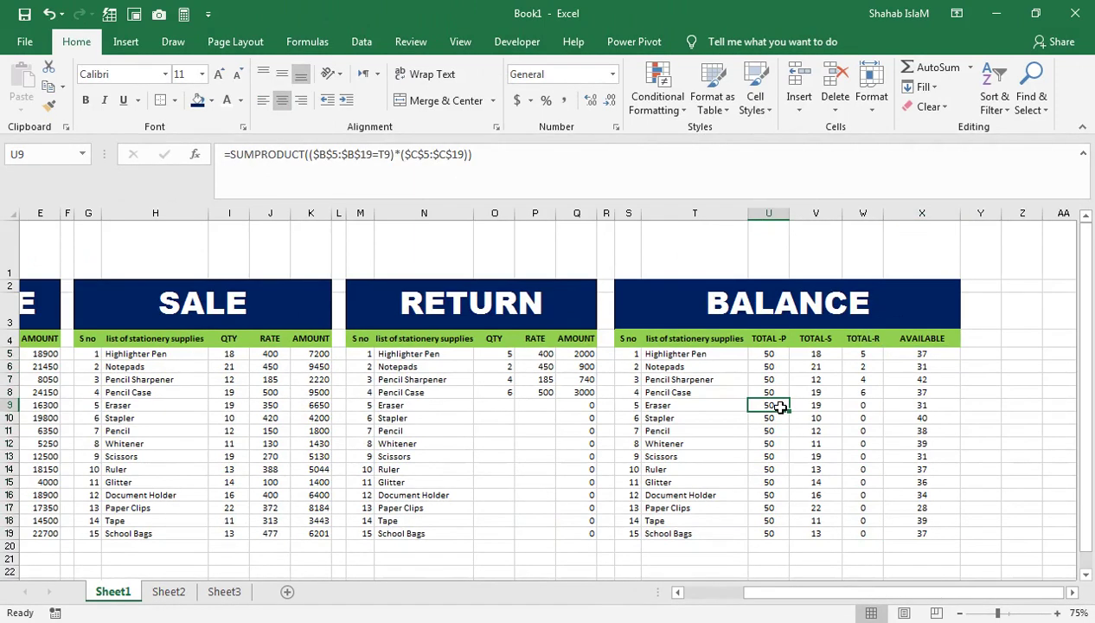
Re-merge the BALANCE title across S2:Y3 to cover the new column
{"action": "left_click", "coordinate": [920, 392]}
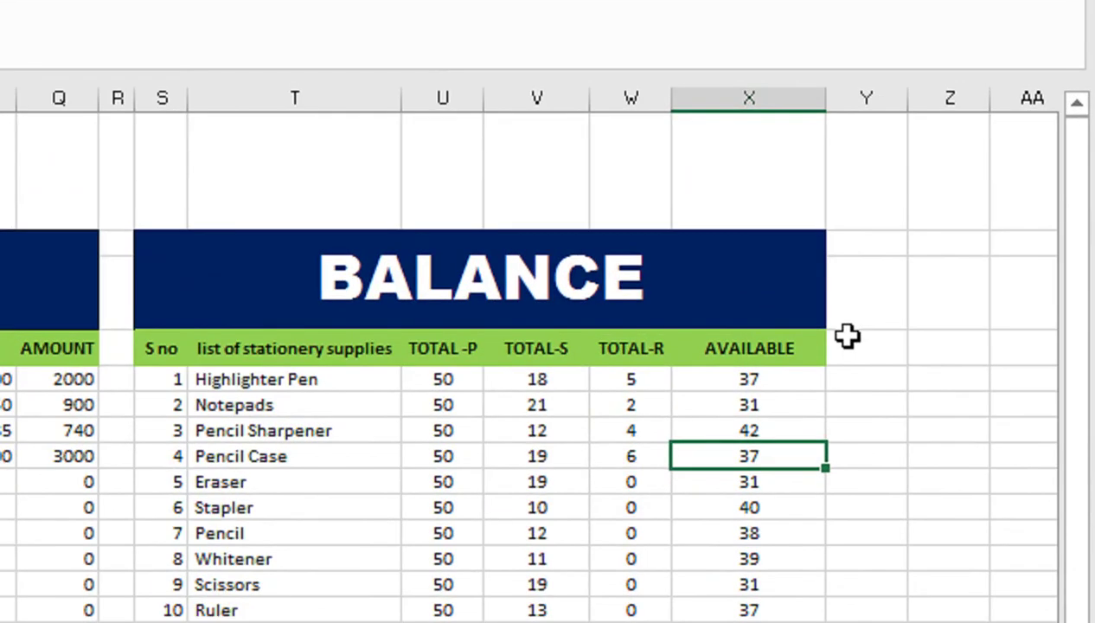
{"action": "left_click", "coordinate": [970, 337]}
{"action": "left_click_drag", "start_coordinate": [886, 305], "coordinate": [789, 303]}
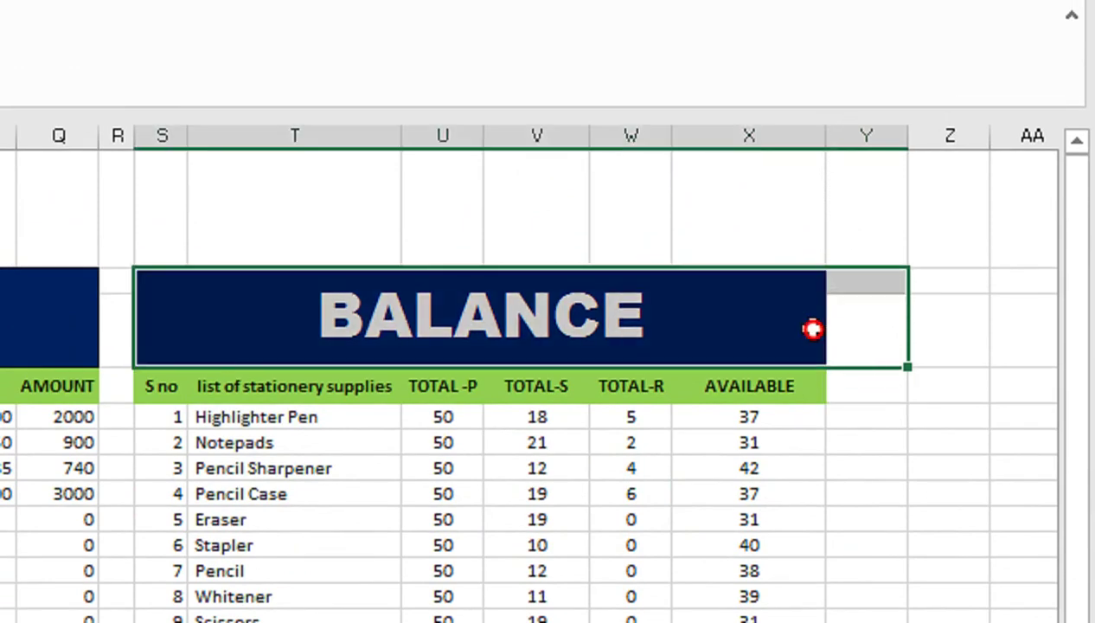
{"action": "left_click", "coordinate": [440, 109]}
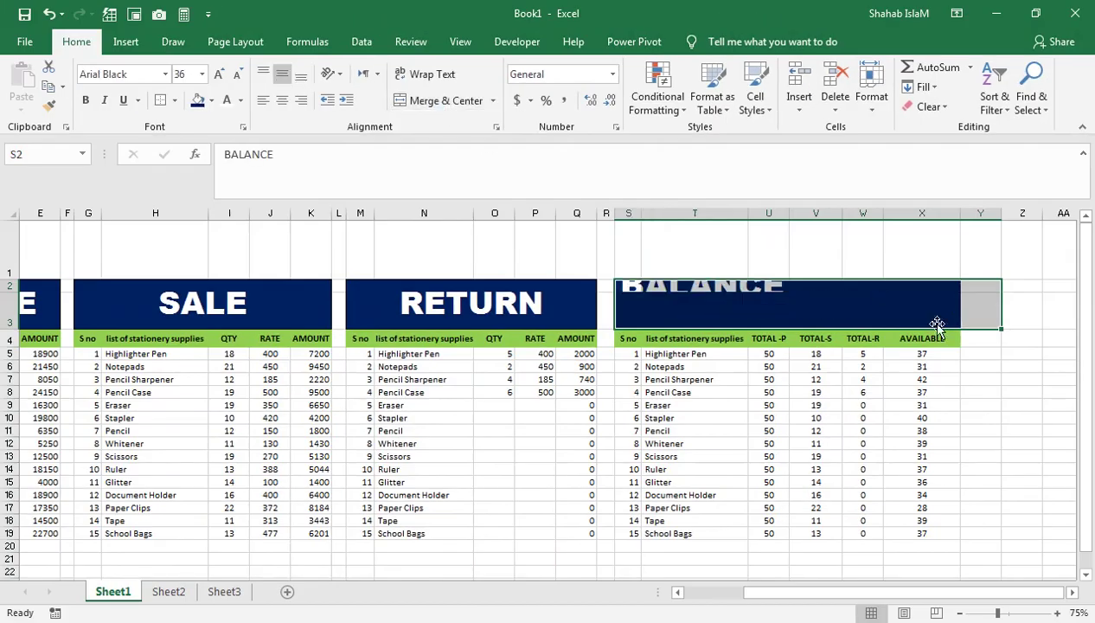
{"action": "left_click", "coordinate": [445, 102]}
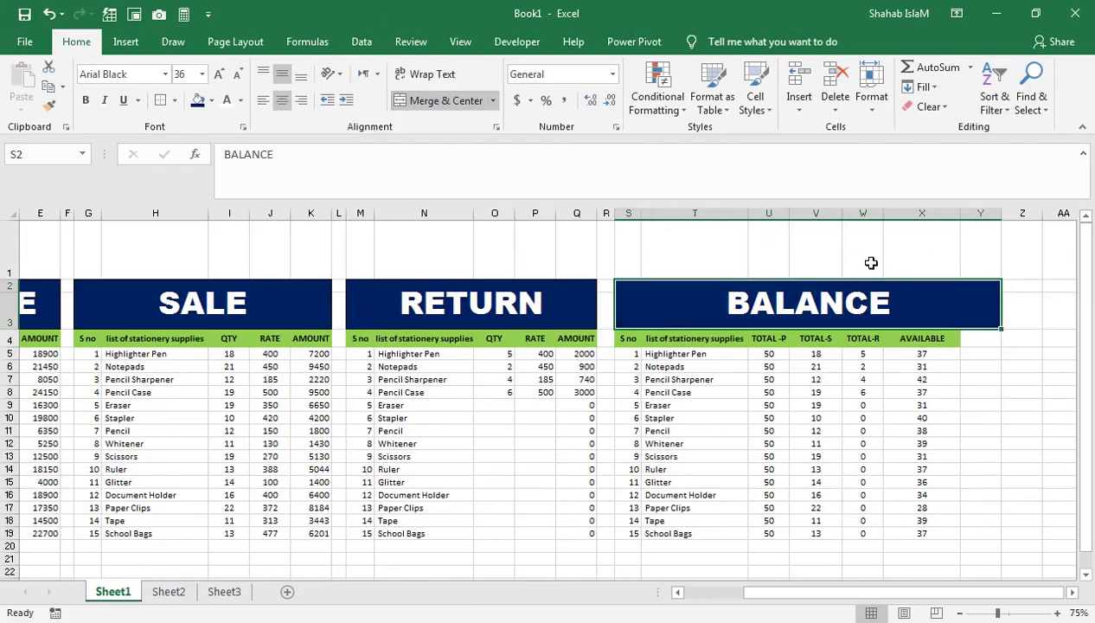
Widen column Y, head it TOTAL SALE, and start =SUMIF( in Y5
{"action": "left_click_drag", "start_coordinate": [1000, 212], "coordinate": [1020, 216]}
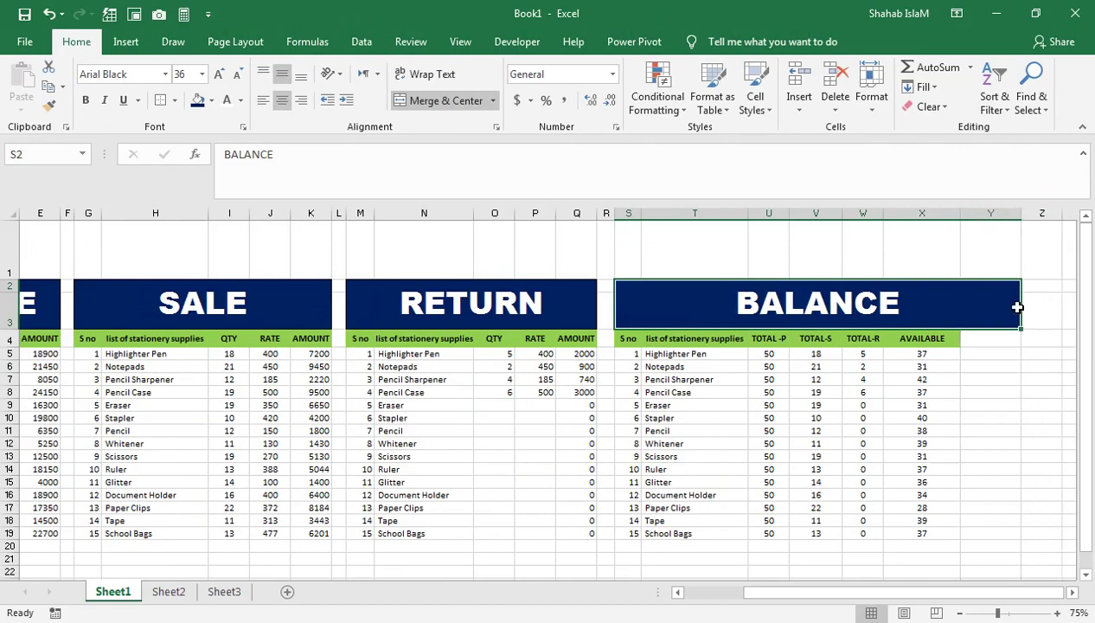
{"action": "left_click", "coordinate": [999, 337]}
{"action": "type", "text": "TOTAL SALE"}
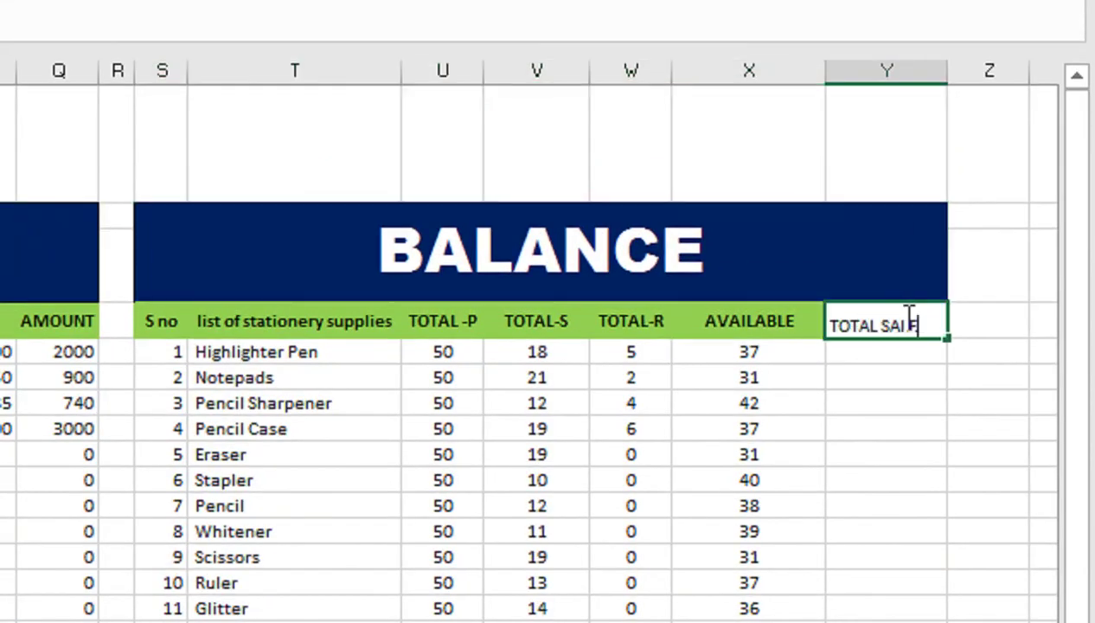
{"action": "key", "text": "Return"}
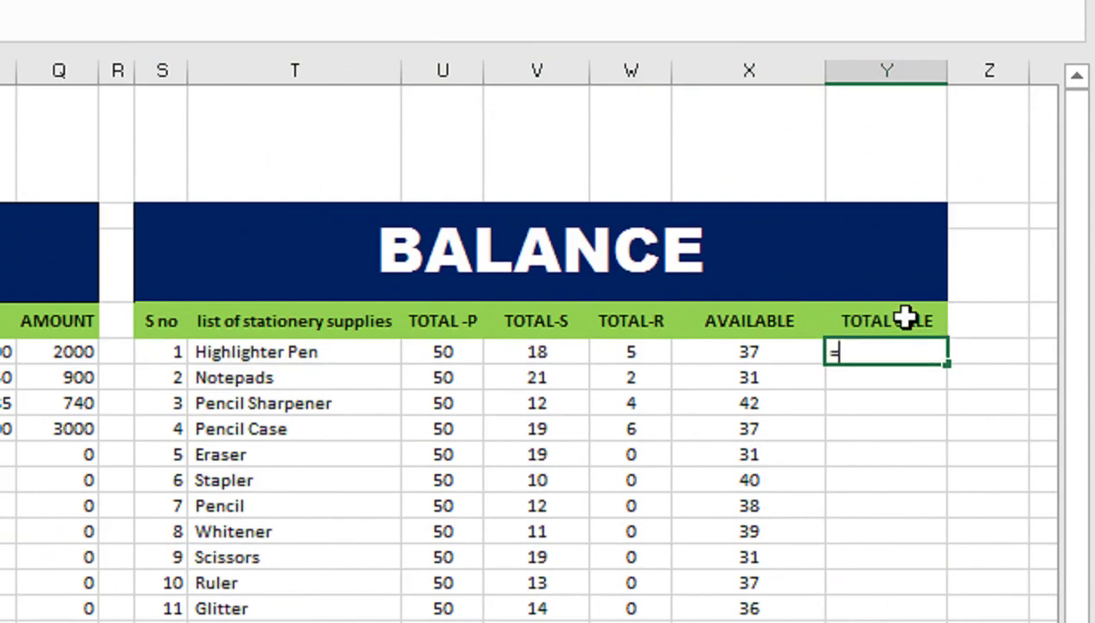
{"action": "type", "text": "SUMIF("}
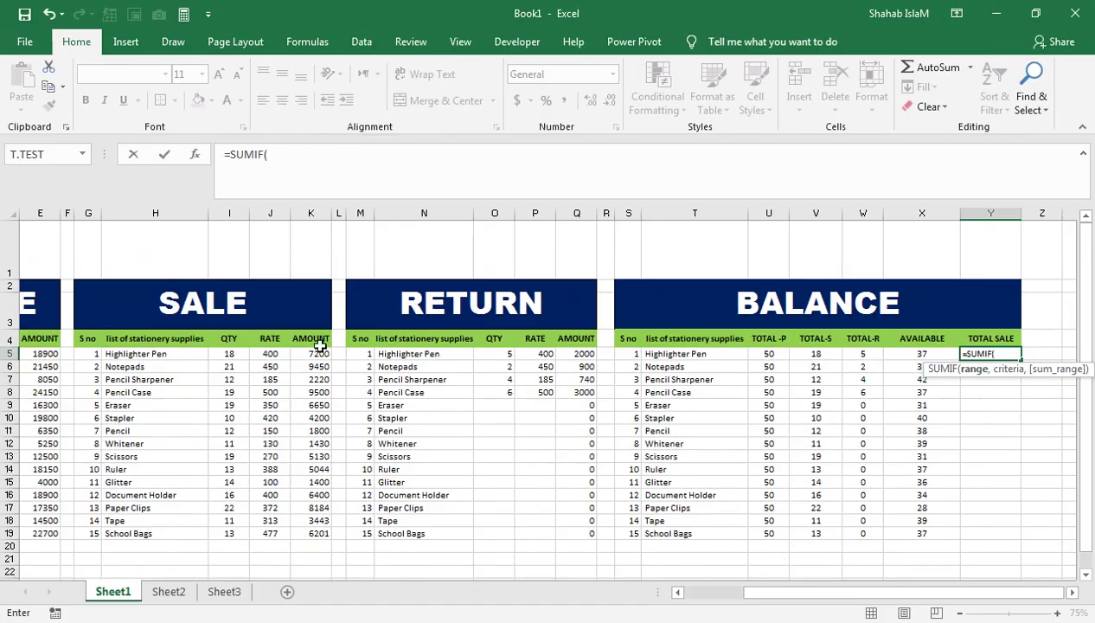
Build the first SUMIF in Y5, summing $K$5:$K$19 where $H$5:$H$19 matches T5
{"action": "left_click_drag", "start_coordinate": [199, 354], "coordinate": [195, 535]}
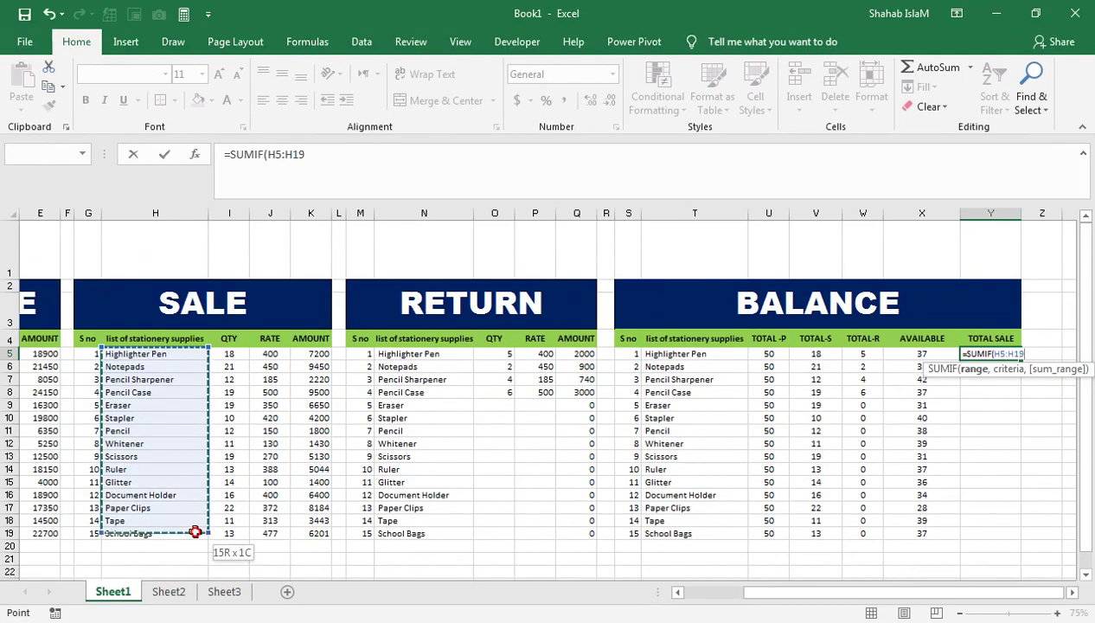
{"action": "key", "text": "F4"}
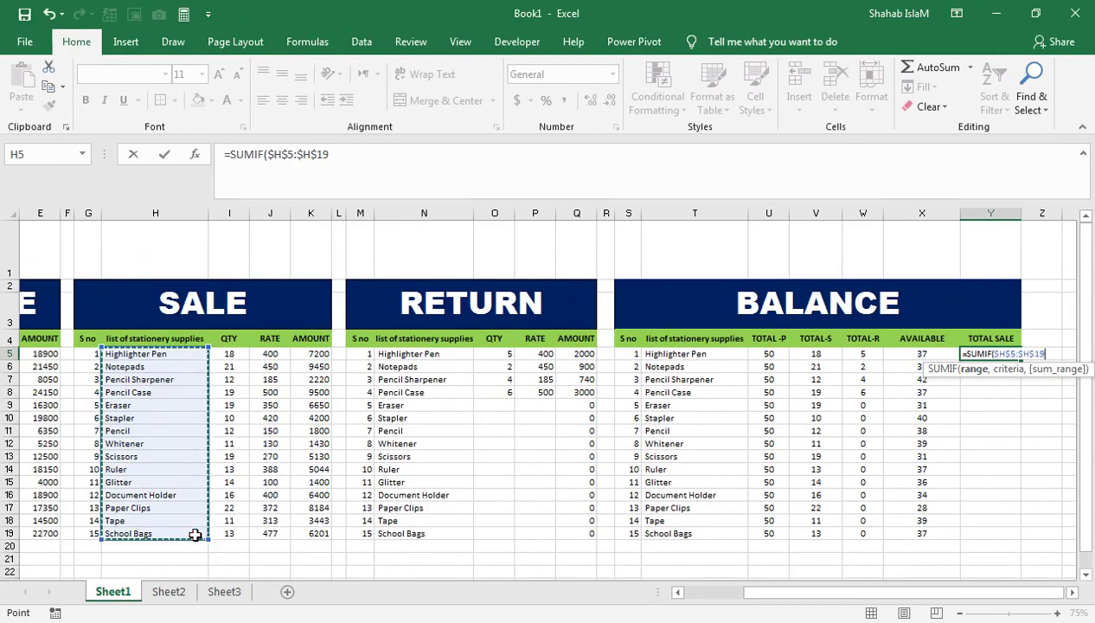
{"action": "type", "text": ","}
{"action": "left_click", "coordinate": [672, 353]}
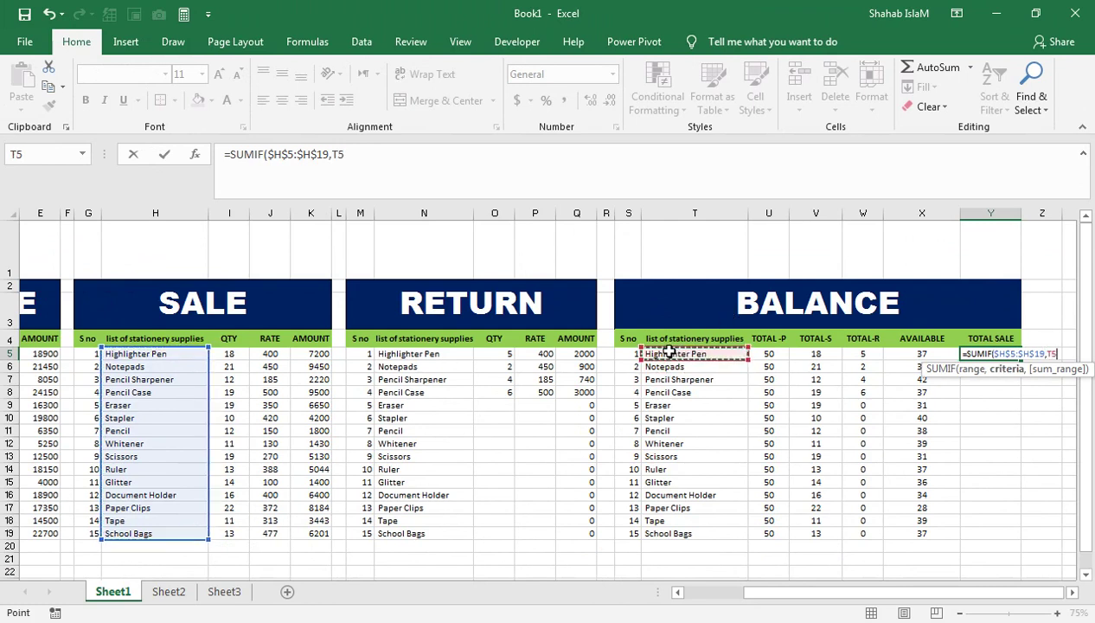
{"action": "type", "text": ","}
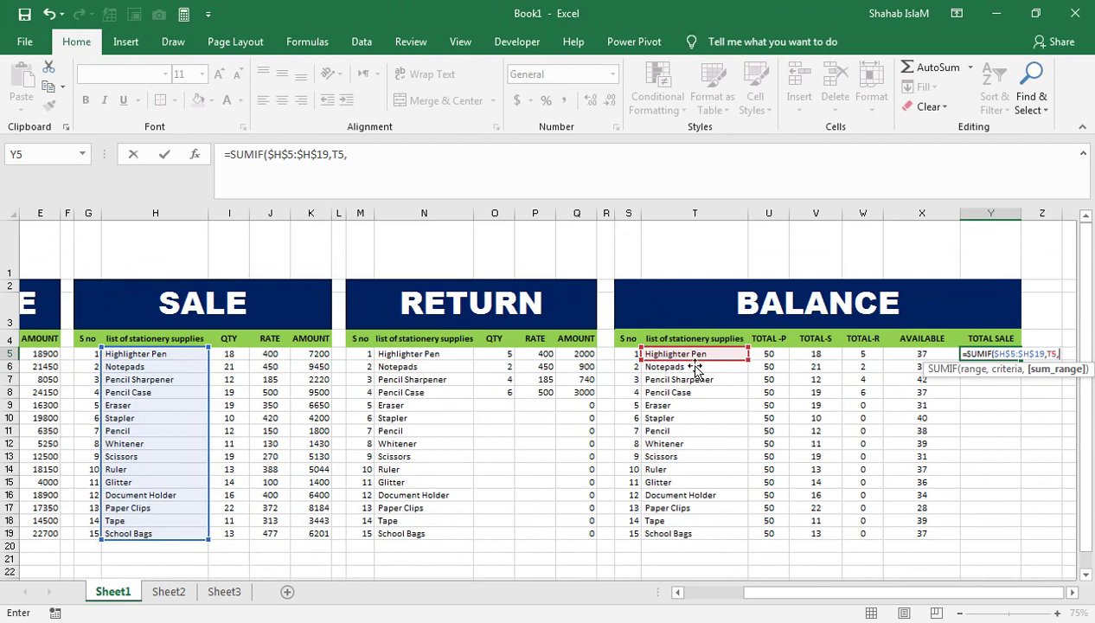
{"action": "left_click_drag", "start_coordinate": [323, 354], "coordinate": [327, 535]}
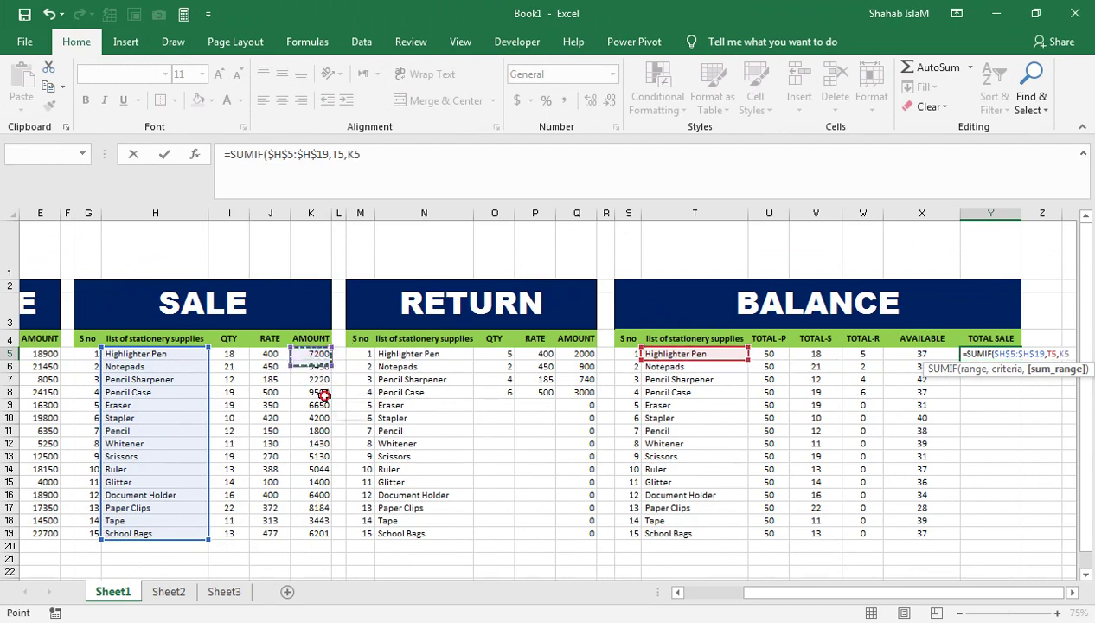
{"action": "key", "text": "F4"}
{"action": "type", "text": ")"}
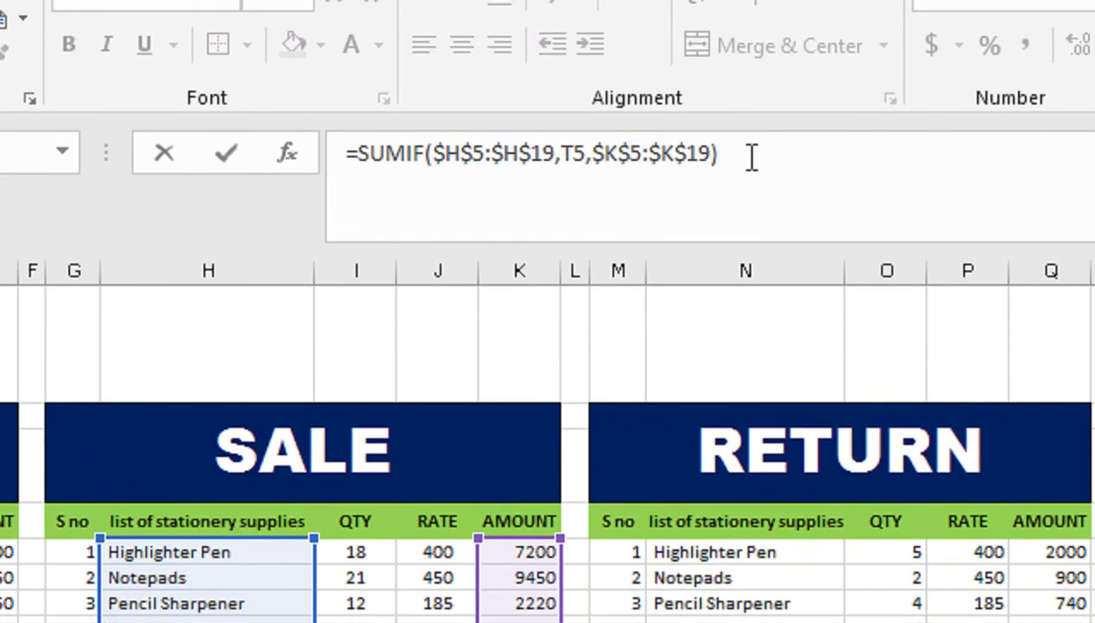
Subtract SUMIF($N$5:$N$19,T5,$Q$5:$Q$19) for returns and commit, giving 5200 for Highlighter Pen
{"action": "left_click", "coordinate": [752, 158]}
{"action": "type", "text": "-"}
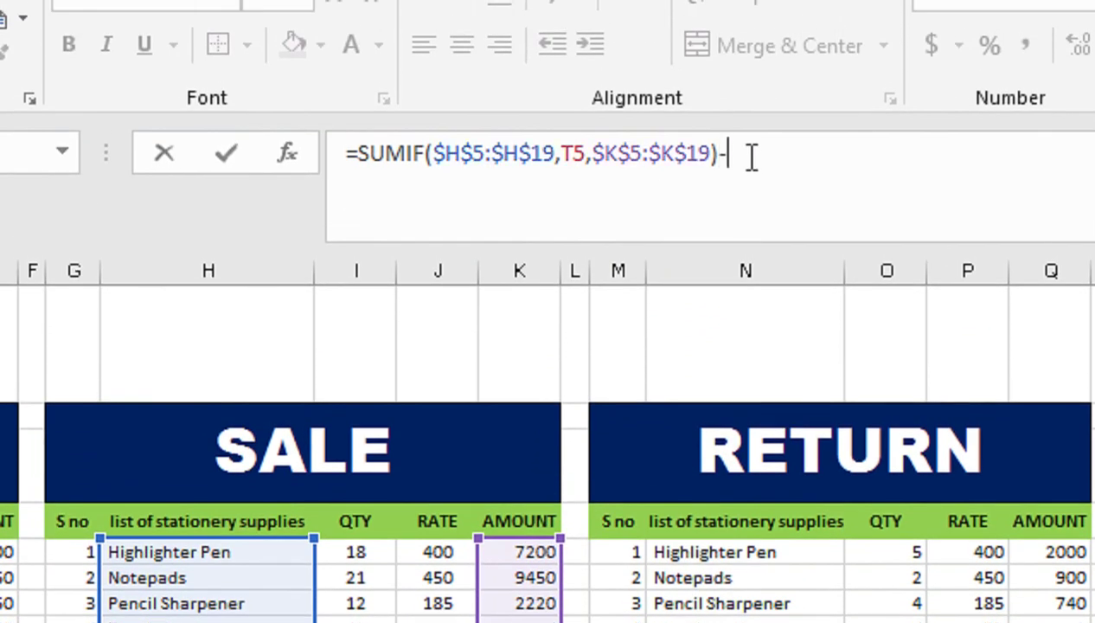
{"action": "type", "text": "SUMIF("}
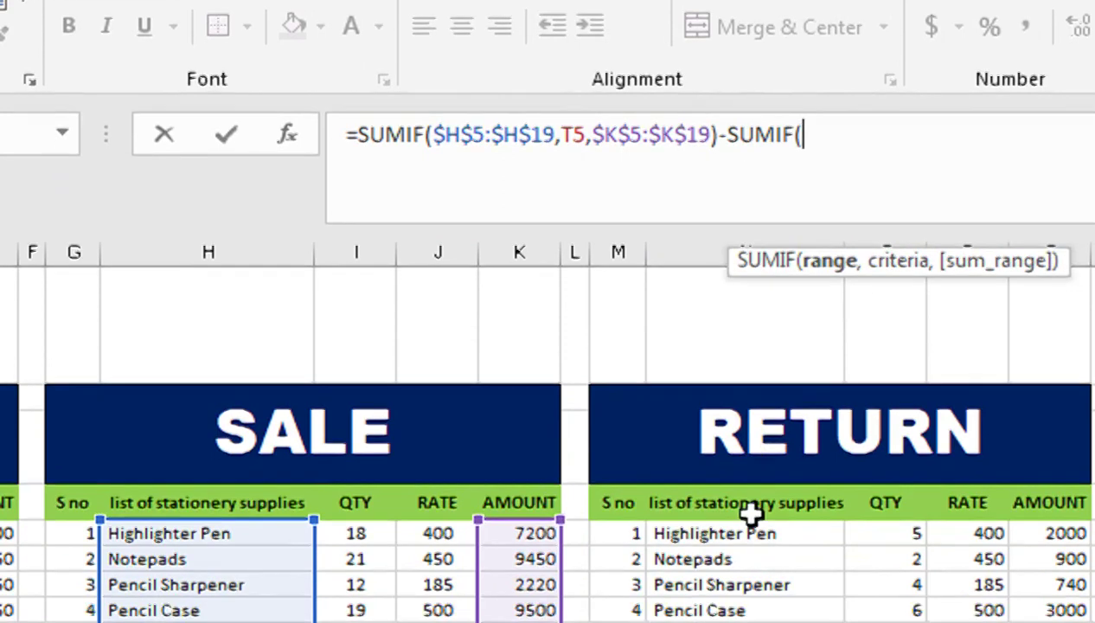
{"action": "mouse_move", "coordinate": [748, 456]}
{"action": "left_mouse_down"}
{"action": "mouse_move", "coordinate": [741, 573]}
{"action": "mouse_move", "coordinate": [736, 474]}
{"action": "left_mouse_up"}
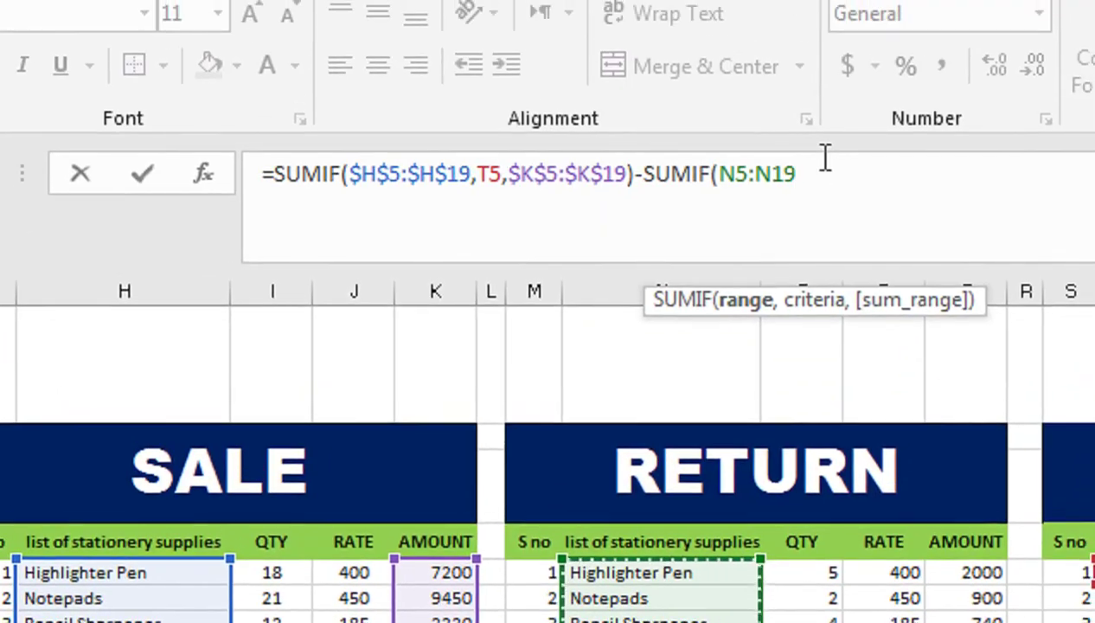
{"action": "type", "text": ","}
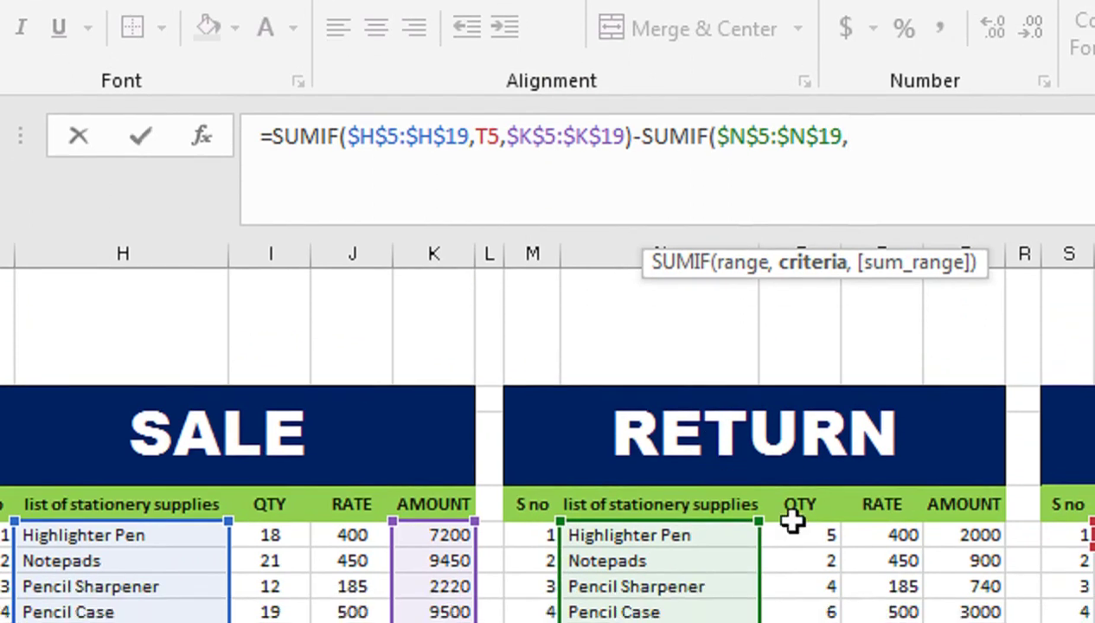
{"action": "left_click", "coordinate": [882, 471]}
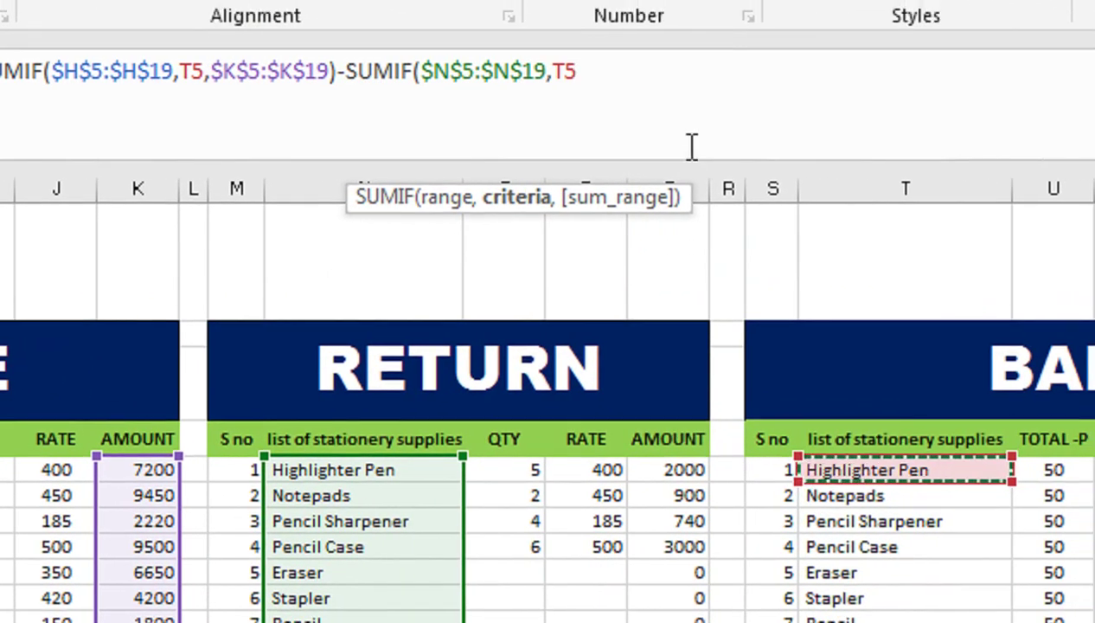
{"action": "type", "text": ","}
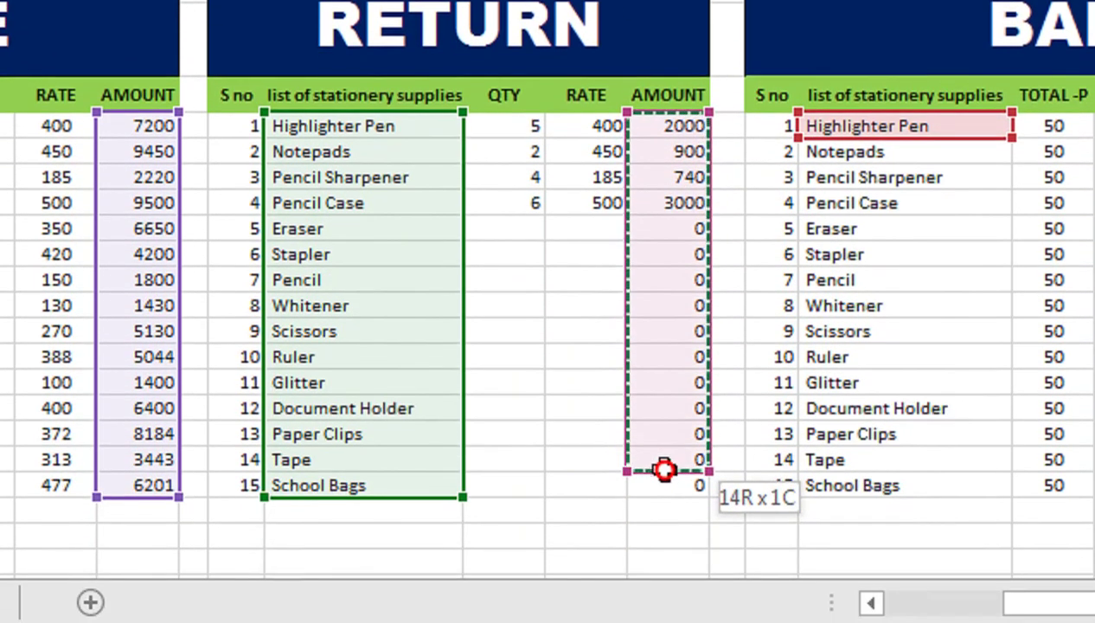
{"action": "left_click_drag", "start_coordinate": [671, 533], "coordinate": [665, 484]}
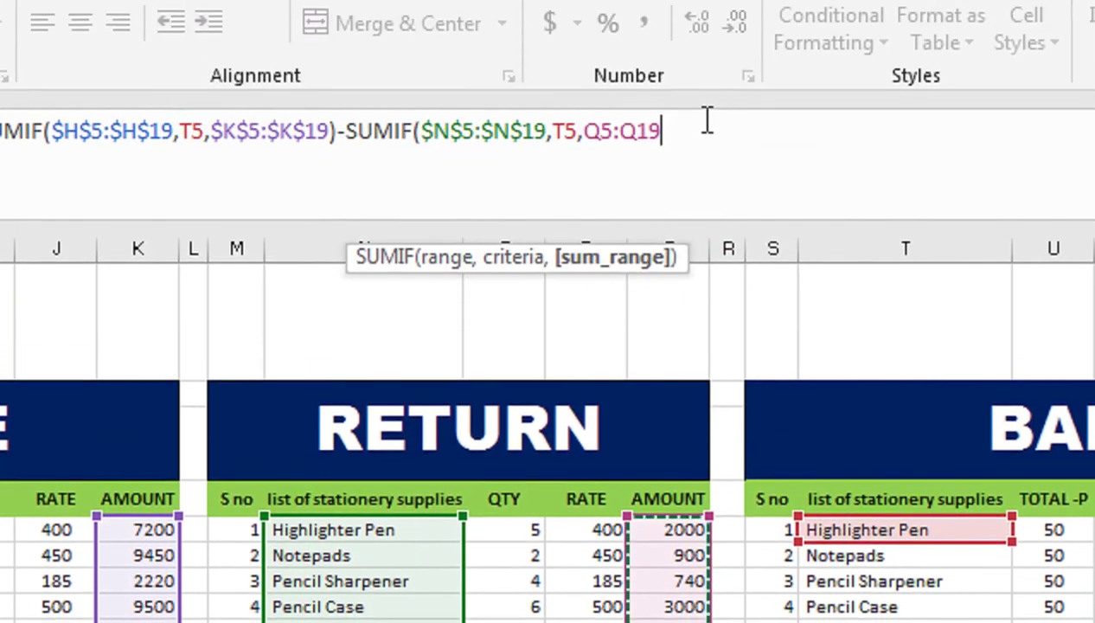
{"action": "type", "text": ")"}
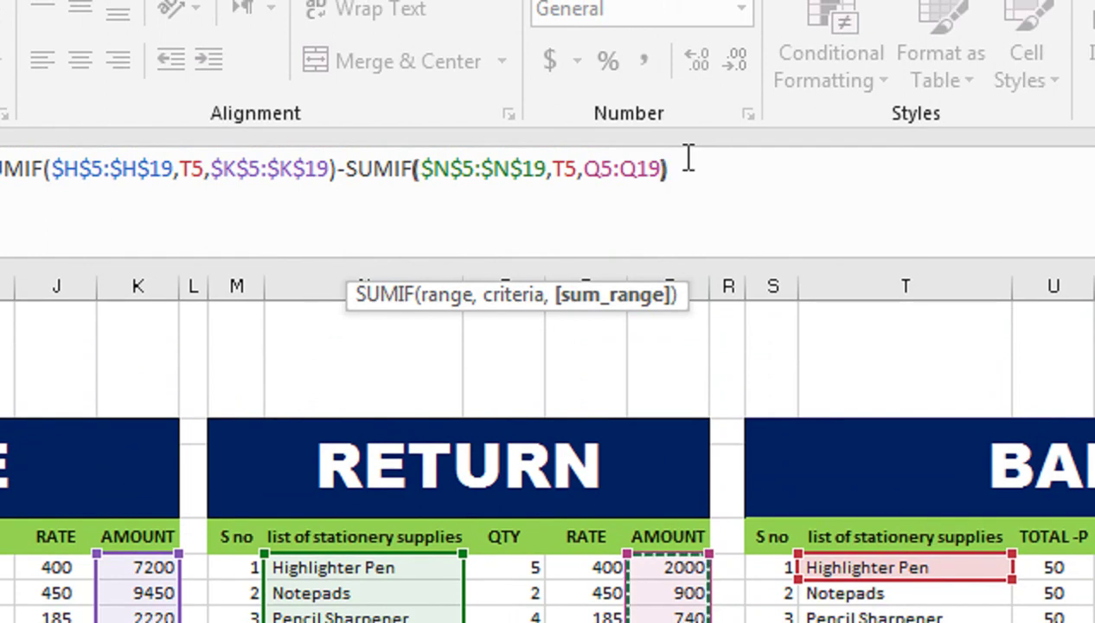
{"action": "left_click_drag", "start_coordinate": [659, 169], "coordinate": [584, 179]}
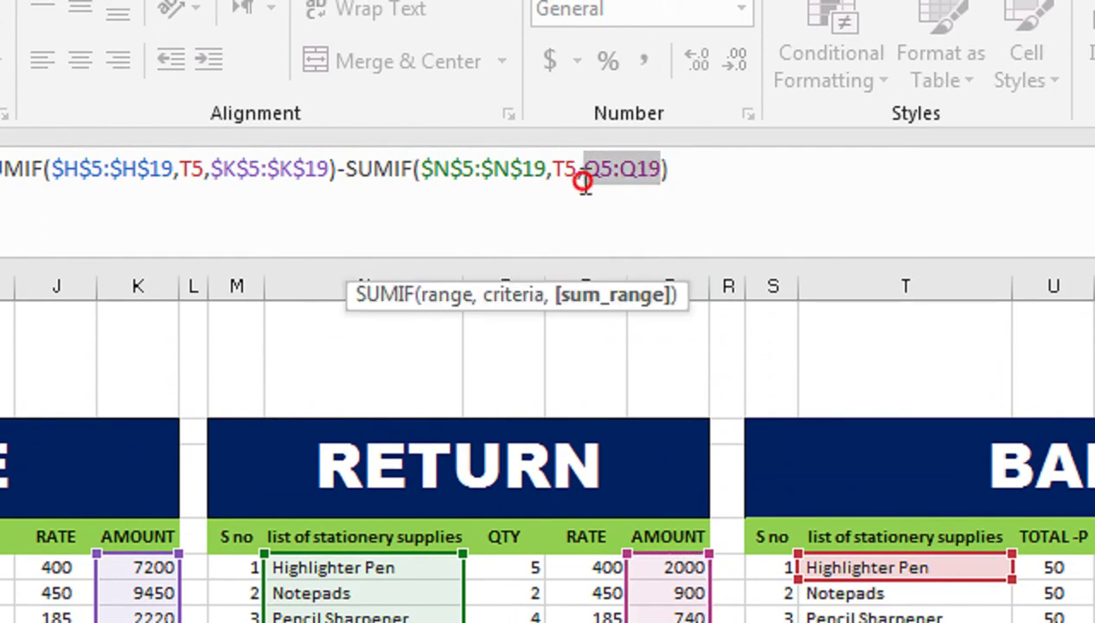
{"action": "key", "text": "F4"}
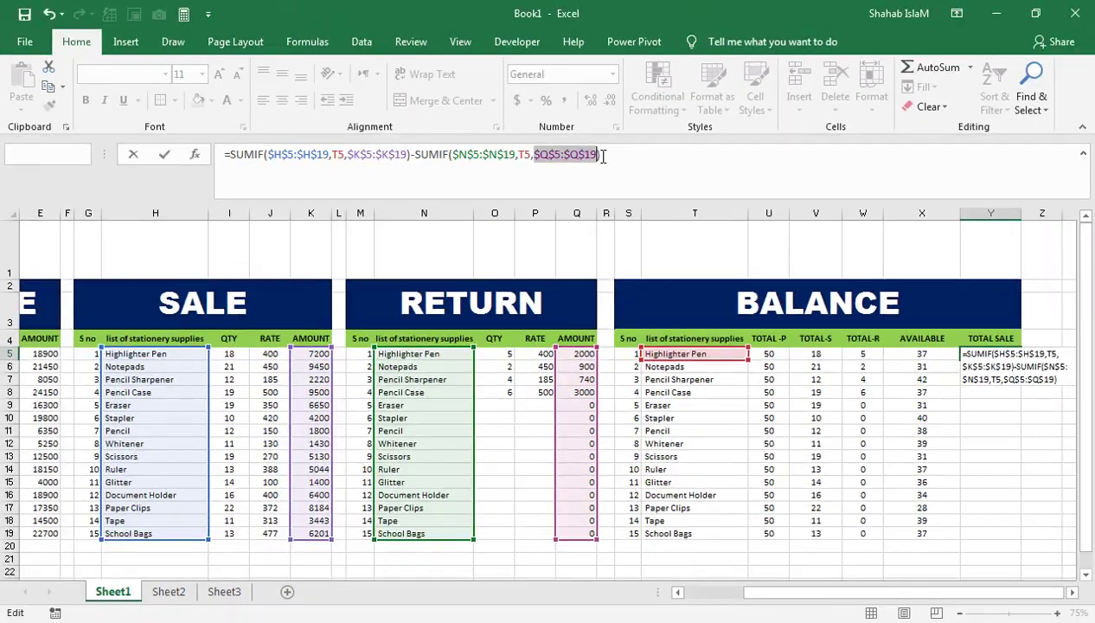
{"action": "key", "text": "Return"}
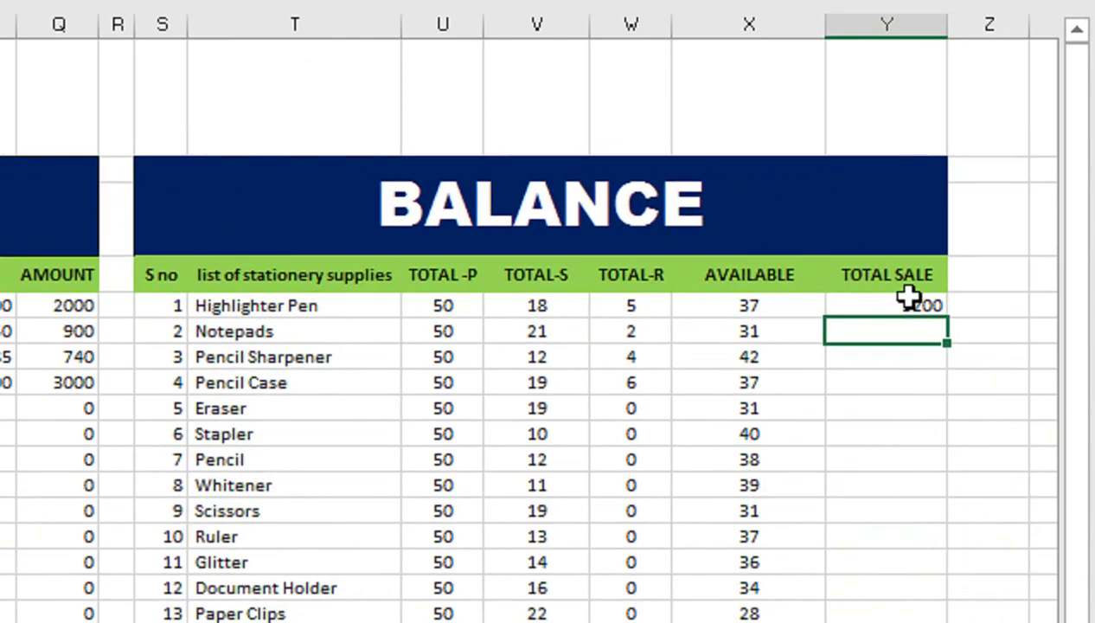
Copy Y5's net sale formula down all Balance items (8550, 1480, 6500…)
{"action": "left_click", "coordinate": [923, 307]}
{"action": "left_click", "coordinate": [951, 331]}
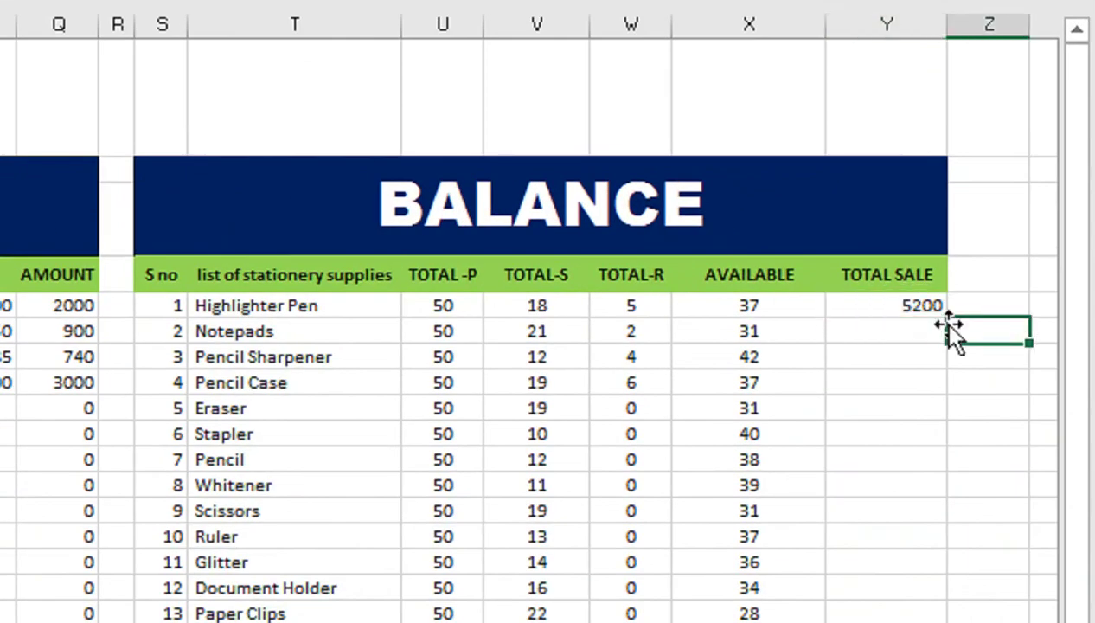
{"action": "left_click", "coordinate": [937, 310]}
{"action": "double_click", "coordinate": [945, 318]}
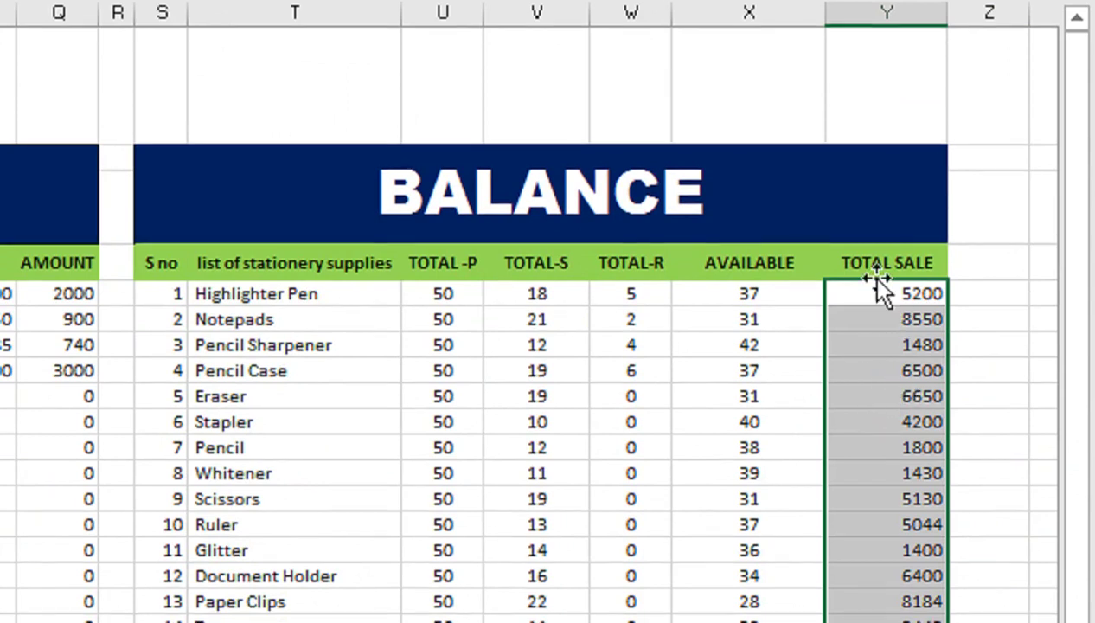
Rename the Y4 column header from TOTAL SALE to NET SALE
{"action": "left_click", "coordinate": [873, 263]}
{"action": "type", "text": "NET SALE"}
{"action": "key", "text": "Return"}
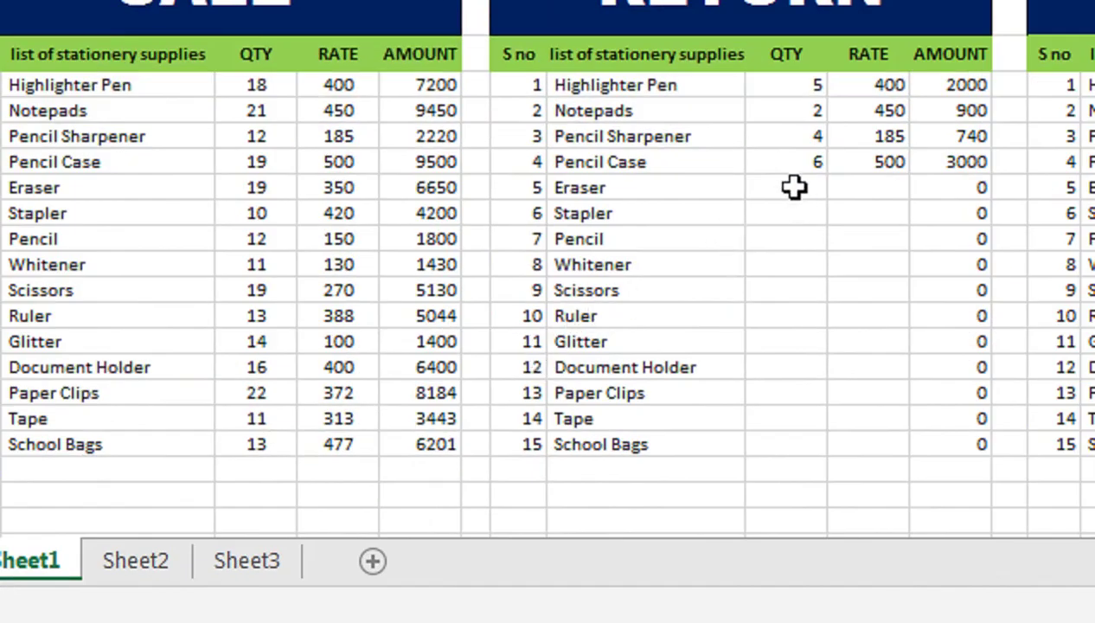
Enter an Eraser return of quantity 5 at rate 350 in the RETURN table
{"action": "left_click", "coordinate": [793, 187]}
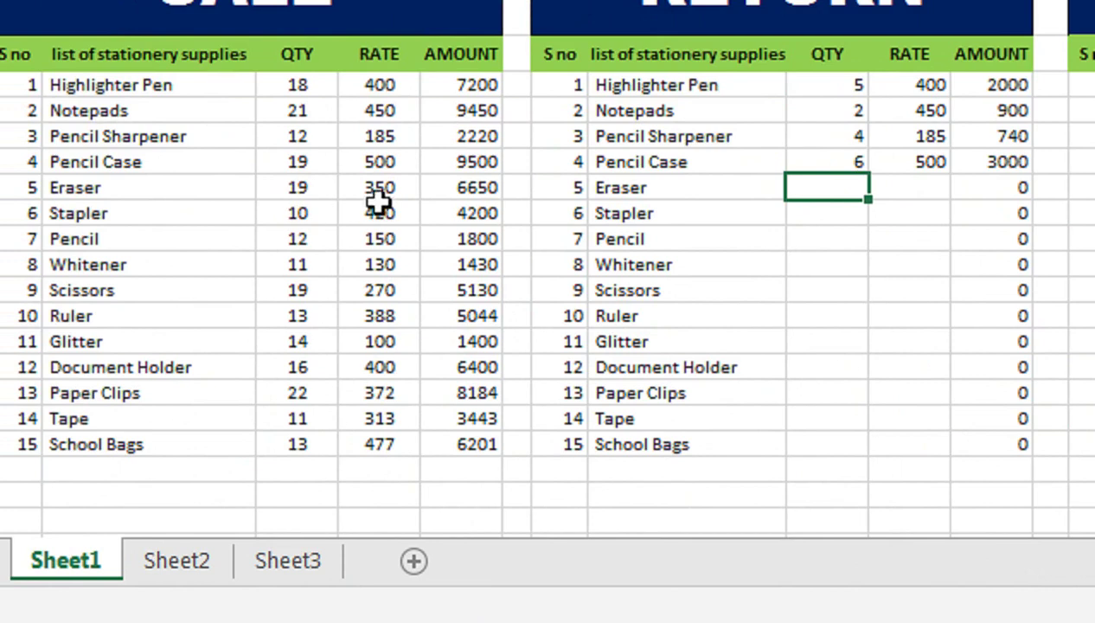
{"action": "double_click", "coordinate": [797, 187]}
{"action": "key", "text": "Return"}
{"action": "left_click", "coordinate": [794, 181]}
{"action": "key", "text": "Right"}
{"action": "type", "text": "350"}
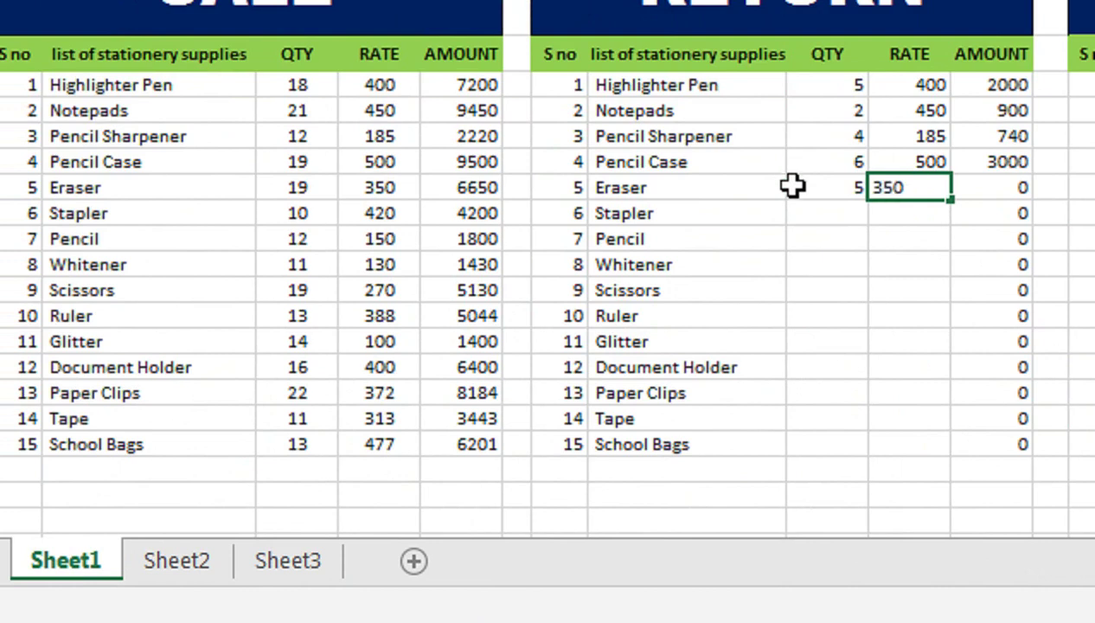
{"action": "key", "text": "Return"}
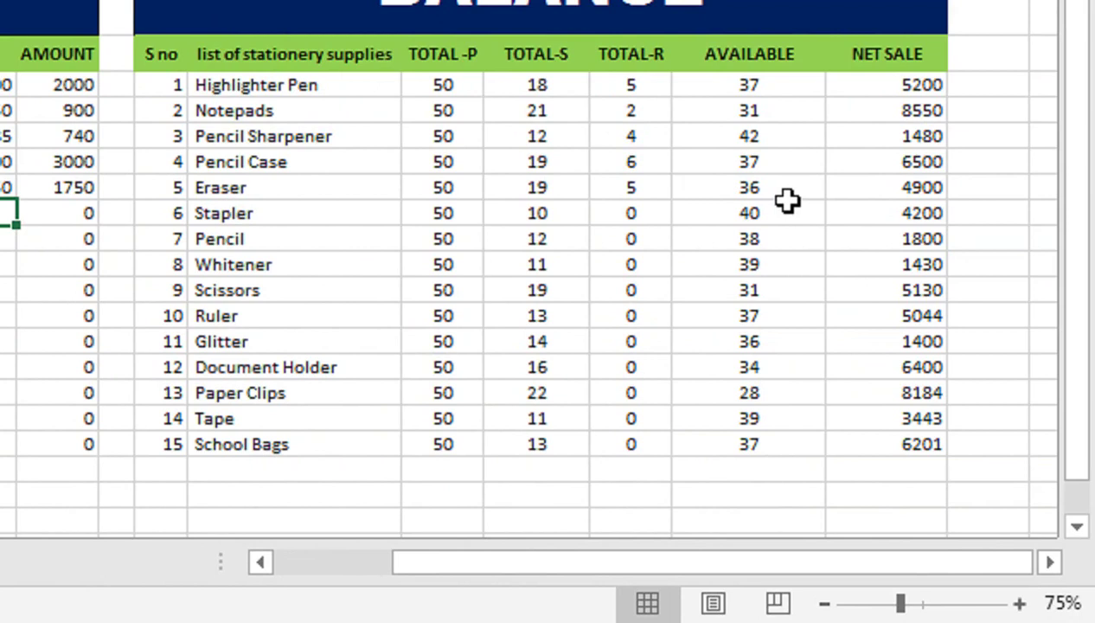
Clear the Eraser return entries, then undo to restore its 1750 return amount
{"action": "key", "text": "Up"}
{"action": "key", "text": "Delete"}
{"action": "key", "text": "Left"}
{"action": "key", "text": "Delete"}
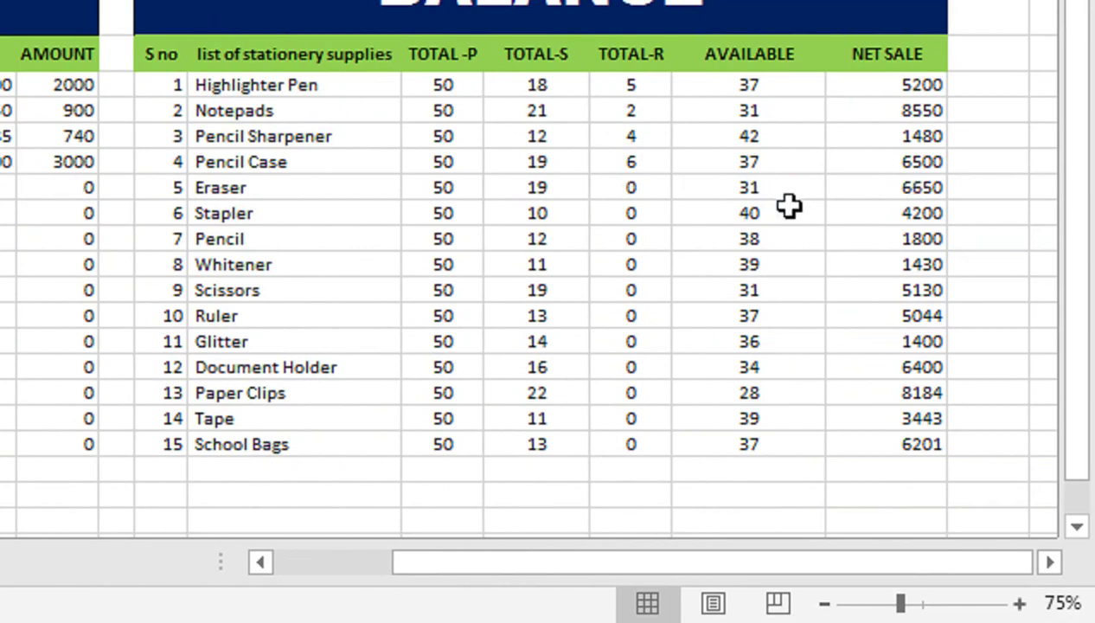
{"action": "key", "text": "ctrl+z"}
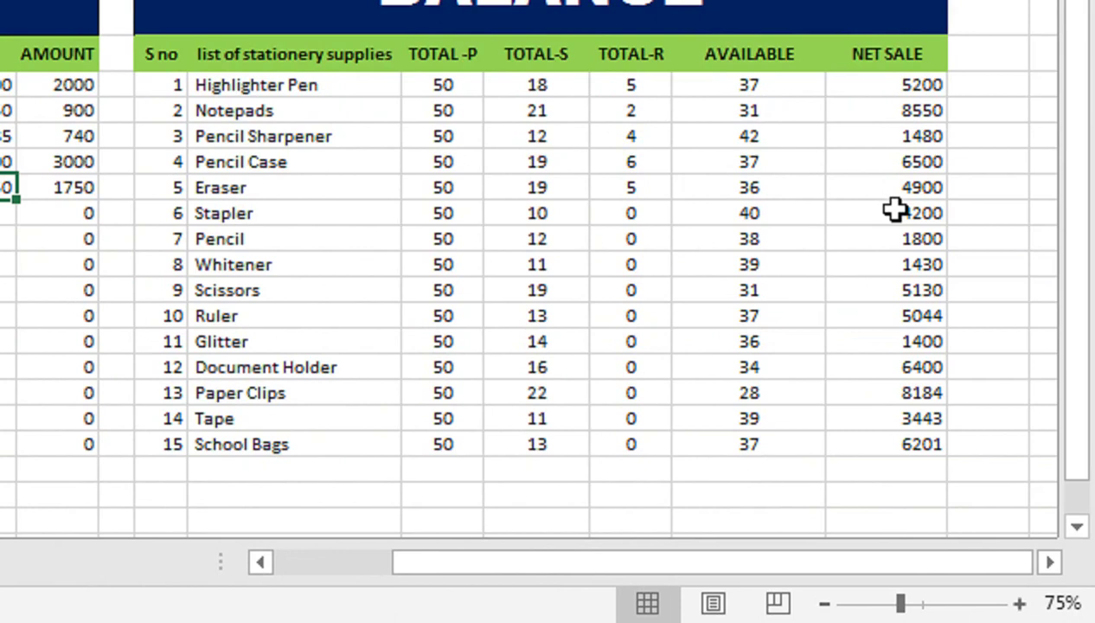
Select the AVAILABLE stock values X5:X19 in the Balance table
{"action": "left_click", "coordinate": [257, 288]}
{"action": "scroll", "coordinate": [247, 260], "scroll_direction": "left", "scroll_amount": 3}
{"action": "scroll", "coordinate": [241, 250], "scroll_direction": "left", "scroll_amount": 1}
{"action": "scroll", "coordinate": [255, 232], "scroll_direction": "left", "scroll_amount": 2}
{"action": "scroll", "coordinate": [242, 235], "scroll_direction": "left", "scroll_amount": 2}
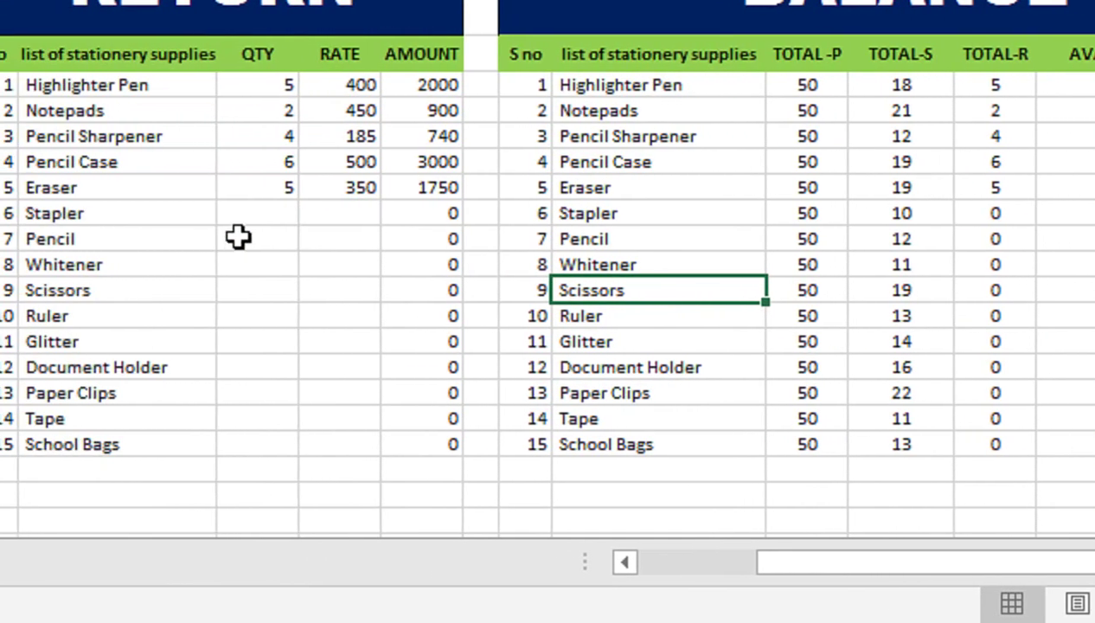
{"action": "scroll", "coordinate": [221, 240], "scroll_direction": "left", "scroll_amount": 3}
{"action": "scroll", "coordinate": [207, 241], "scroll_direction": "left", "scroll_amount": 3}
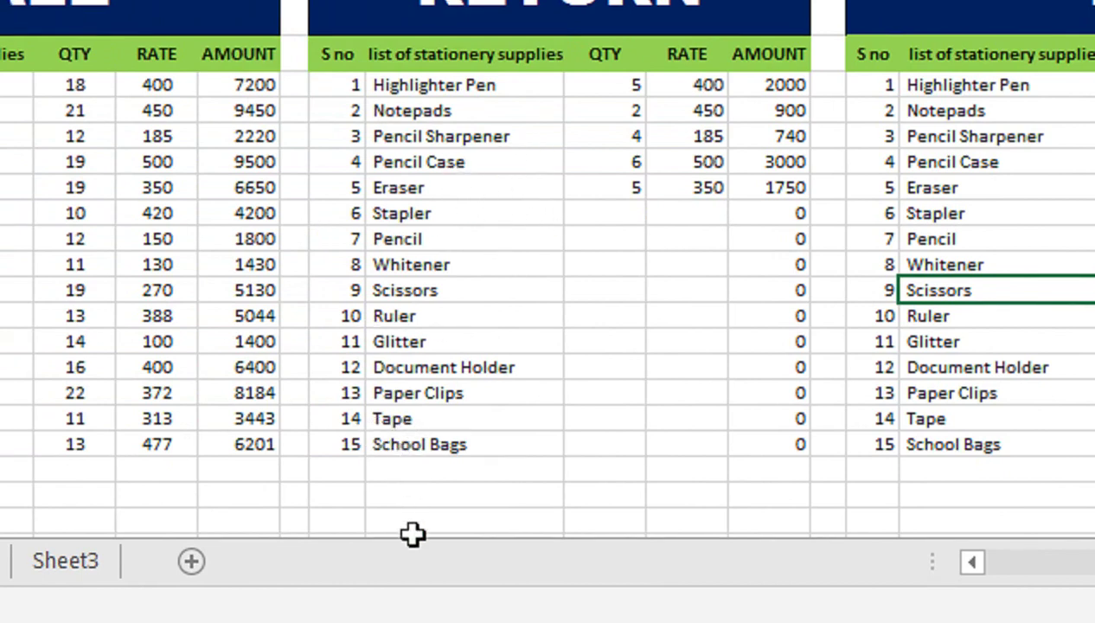
{"action": "scroll", "coordinate": [203, 496], "scroll_direction": "left", "scroll_amount": 2}
{"action": "scroll", "coordinate": [203, 464], "scroll_direction": "left", "scroll_amount": 2}
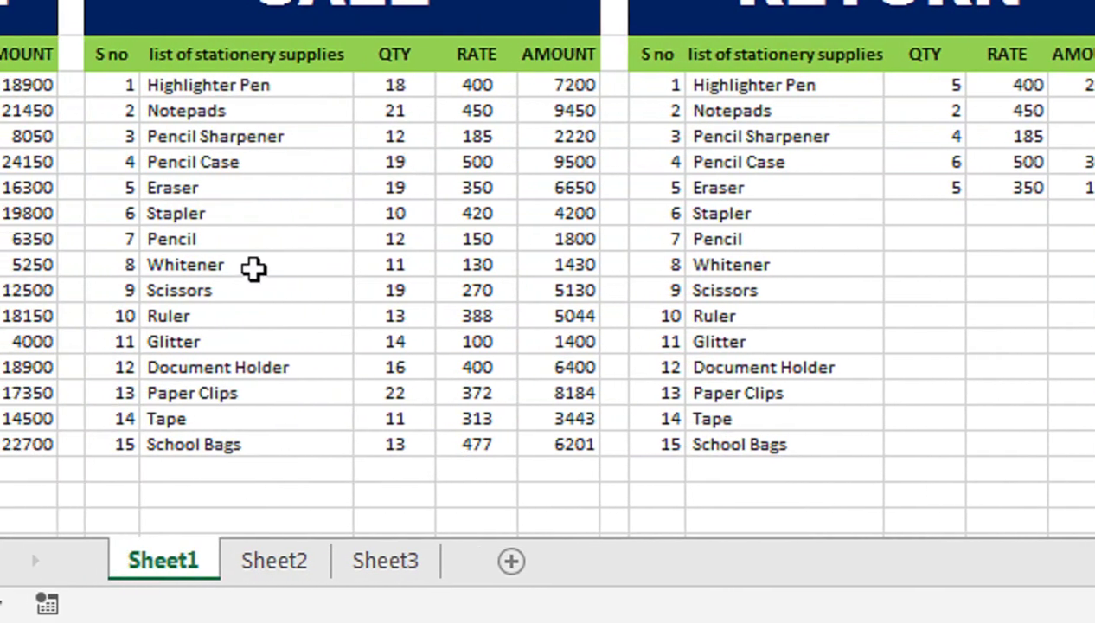
{"action": "scroll", "coordinate": [1009, 384], "scroll_direction": "right", "scroll_amount": 2}
{"action": "scroll", "coordinate": [1014, 115], "scroll_direction": "right", "scroll_amount": 5}
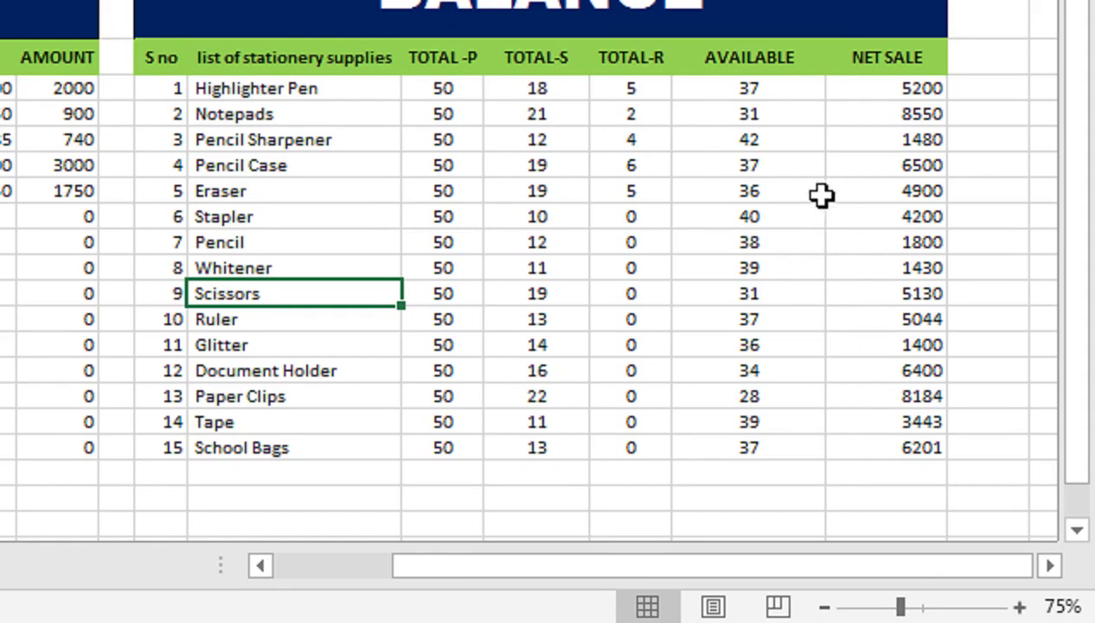
{"action": "left_click_drag", "start_coordinate": [920, 354], "coordinate": [918, 537]}
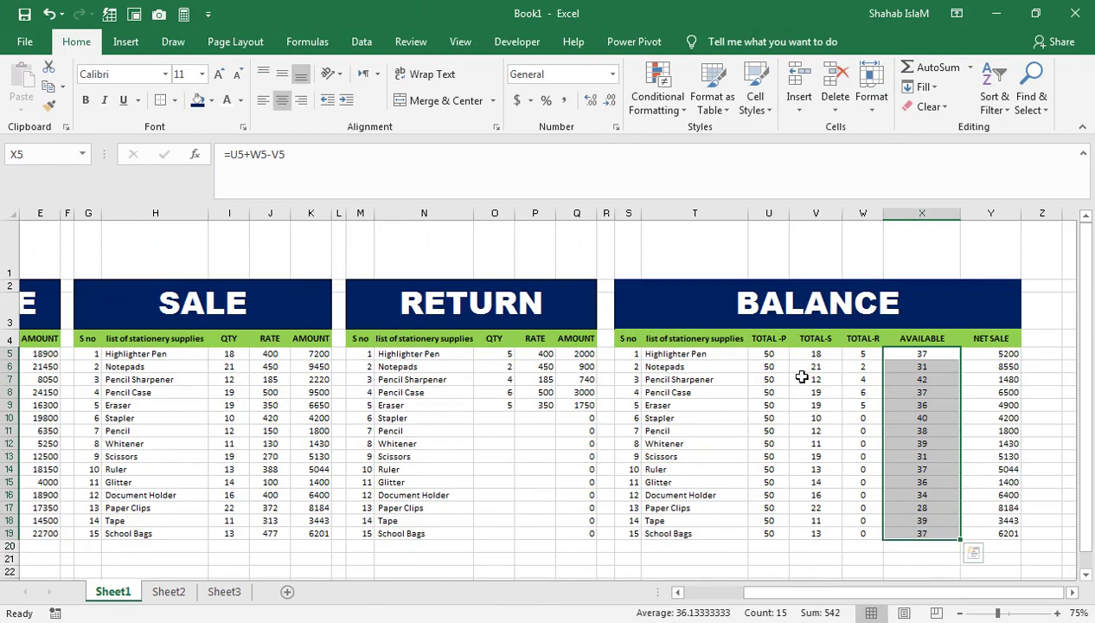
Start a Highlight Cells Less Than rule on AVAILABLE values with threshold 35
{"action": "left_click", "coordinate": [664, 103]}
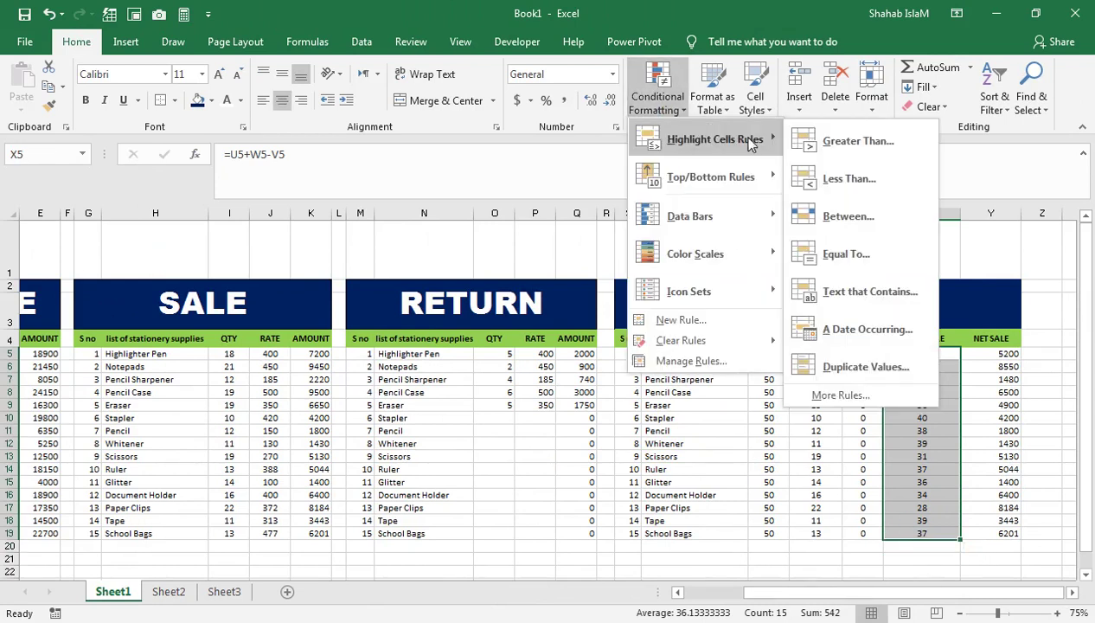
{"action": "mouse_move", "coordinate": [746, 222]}
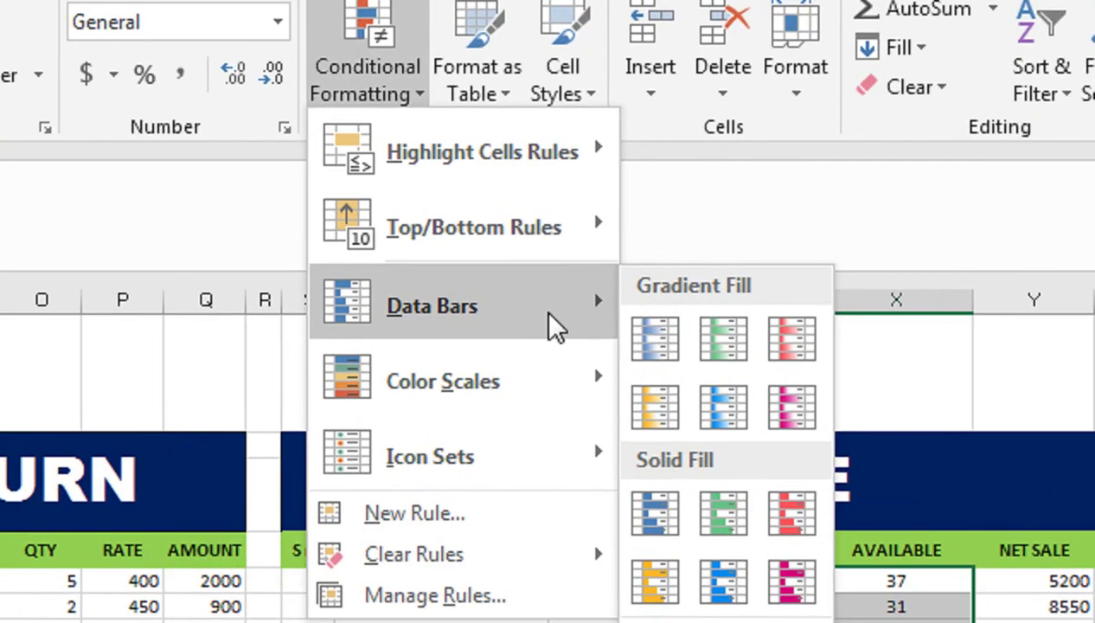
{"action": "mouse_move", "coordinate": [758, 150]}
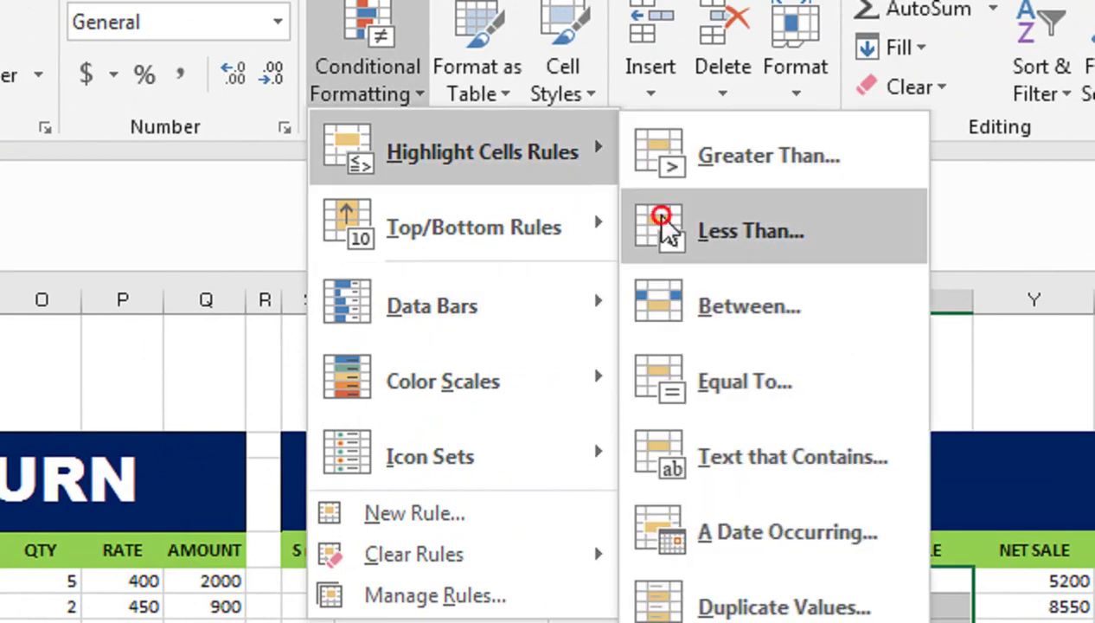
{"action": "left_click", "coordinate": [665, 225]}
{"action": "type", "text": "35"}
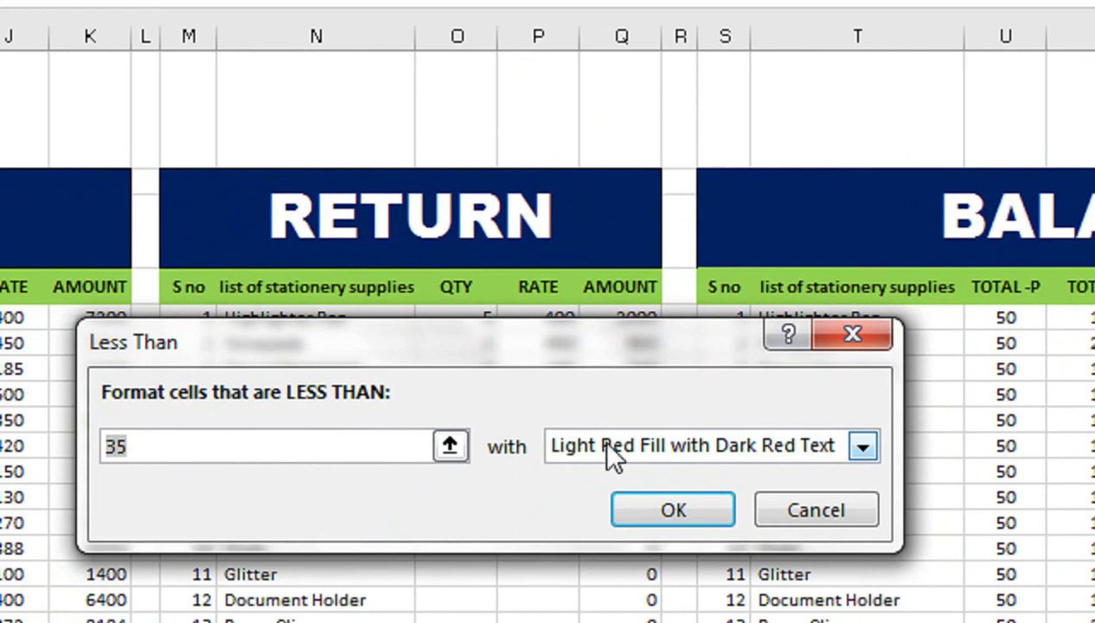
{"action": "left_click", "coordinate": [617, 437]}
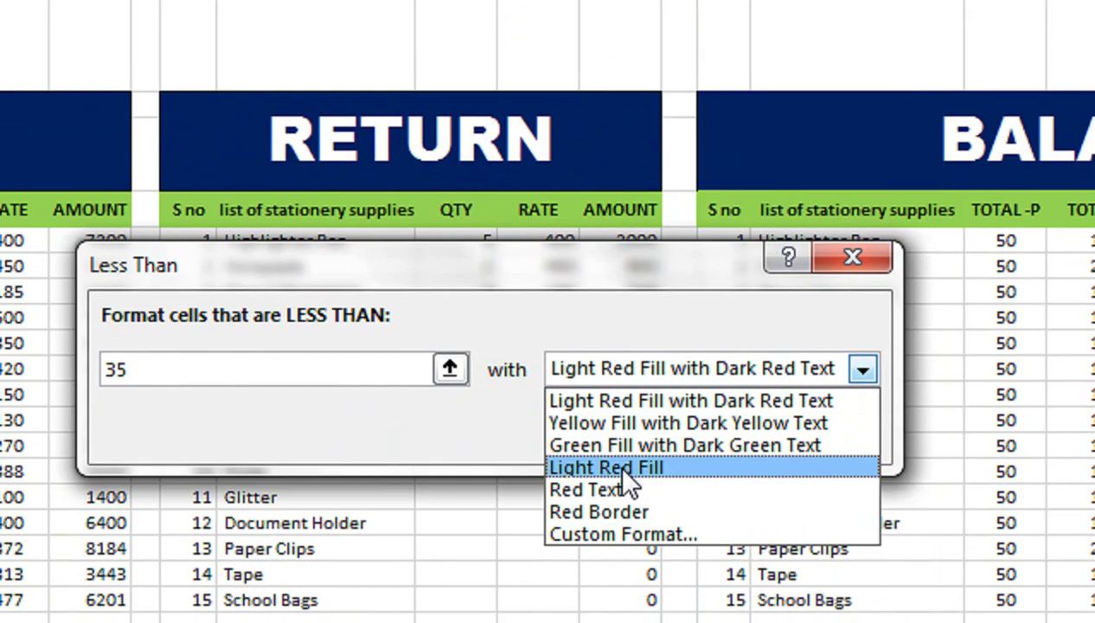
{"action": "left_click", "coordinate": [623, 472]}
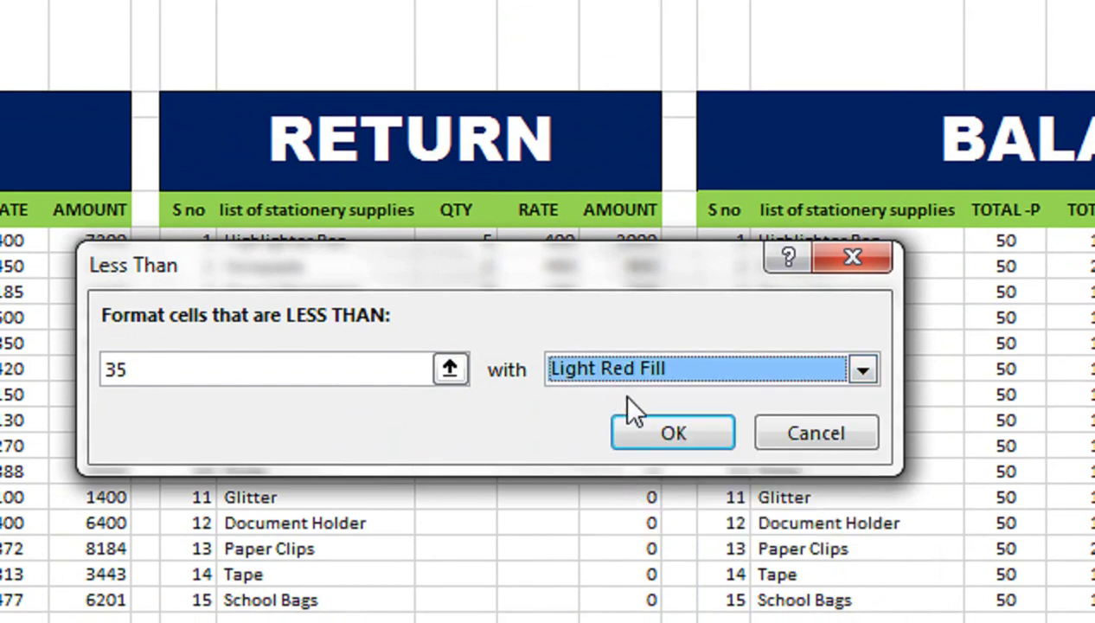
Give the rule a custom dark red fill with white bold text and apply it
{"action": "left_click", "coordinate": [623, 380]}
{"action": "left_click", "coordinate": [603, 467]}
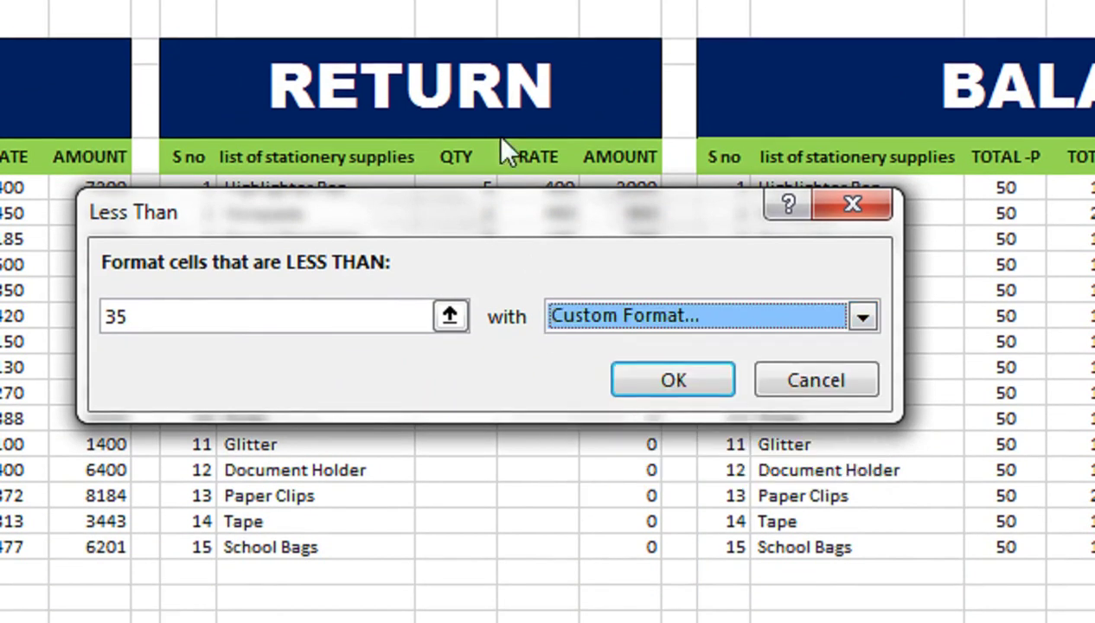
{"action": "left_click", "coordinate": [435, 147]}
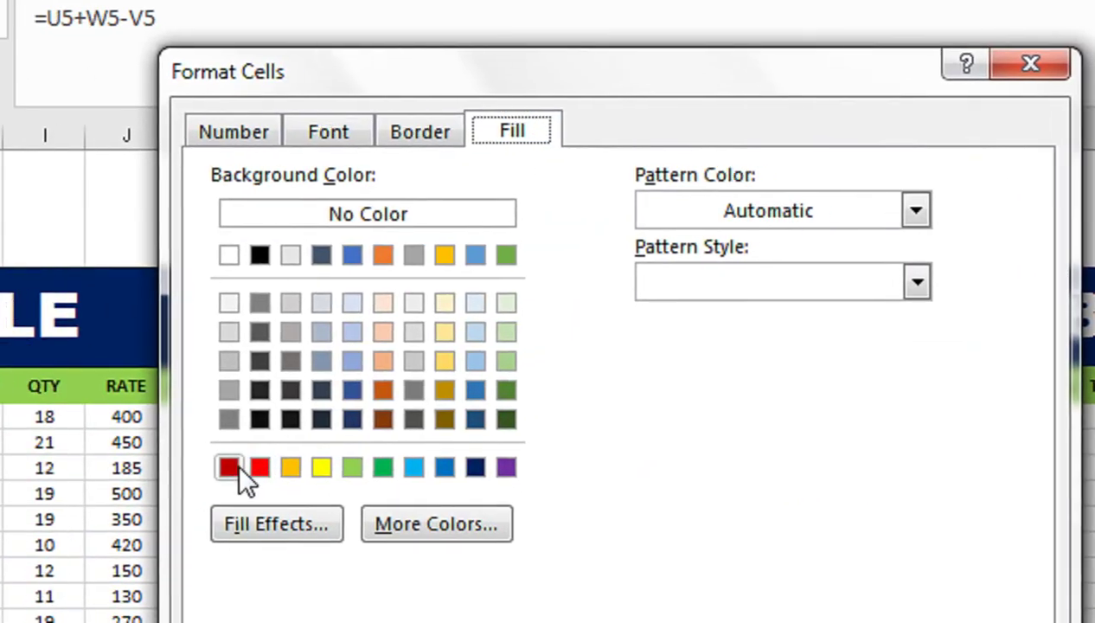
{"action": "left_click", "coordinate": [271, 467]}
{"action": "left_click", "coordinate": [367, 132]}
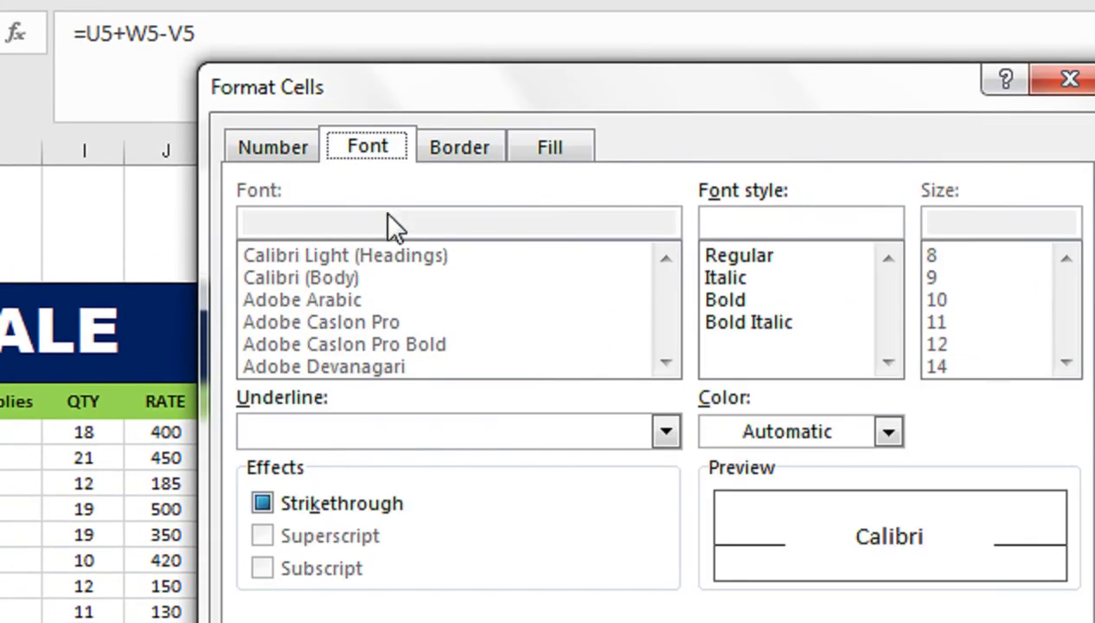
{"action": "left_click", "coordinate": [777, 430]}
{"action": "left_click", "coordinate": [714, 545]}
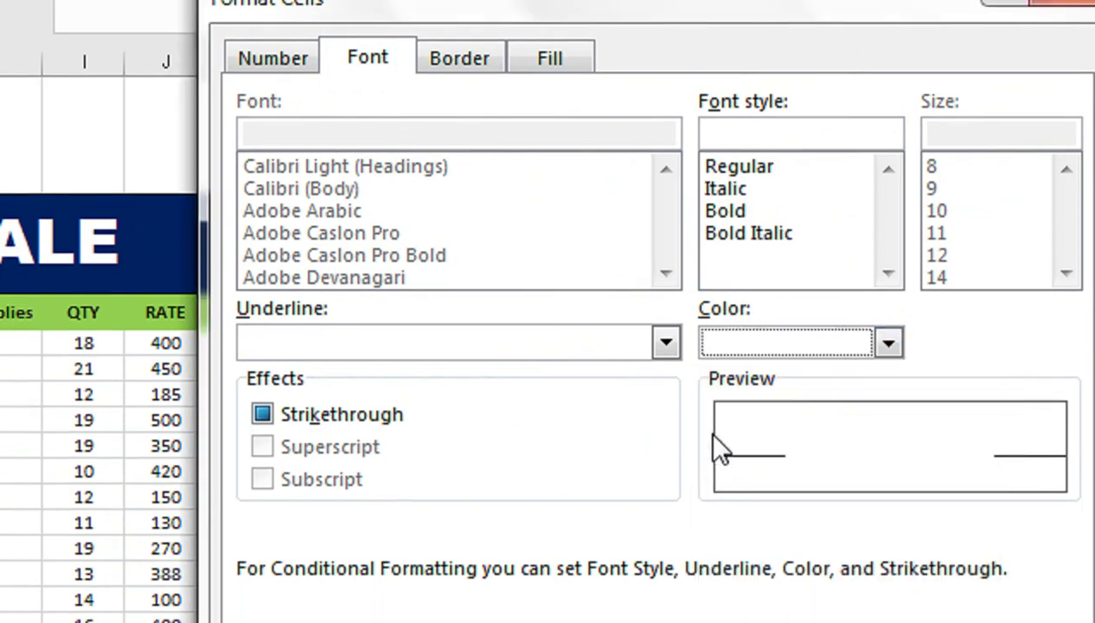
{"action": "left_click", "coordinate": [723, 227]}
{"action": "left_click", "coordinate": [640, 574]}
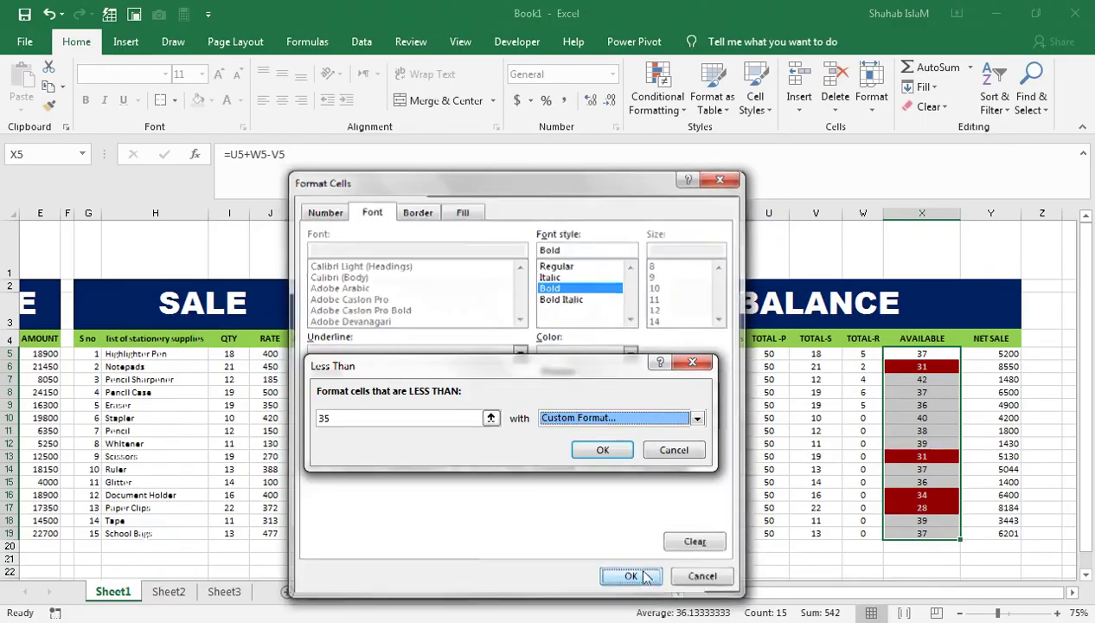
{"action": "left_click", "coordinate": [616, 451]}
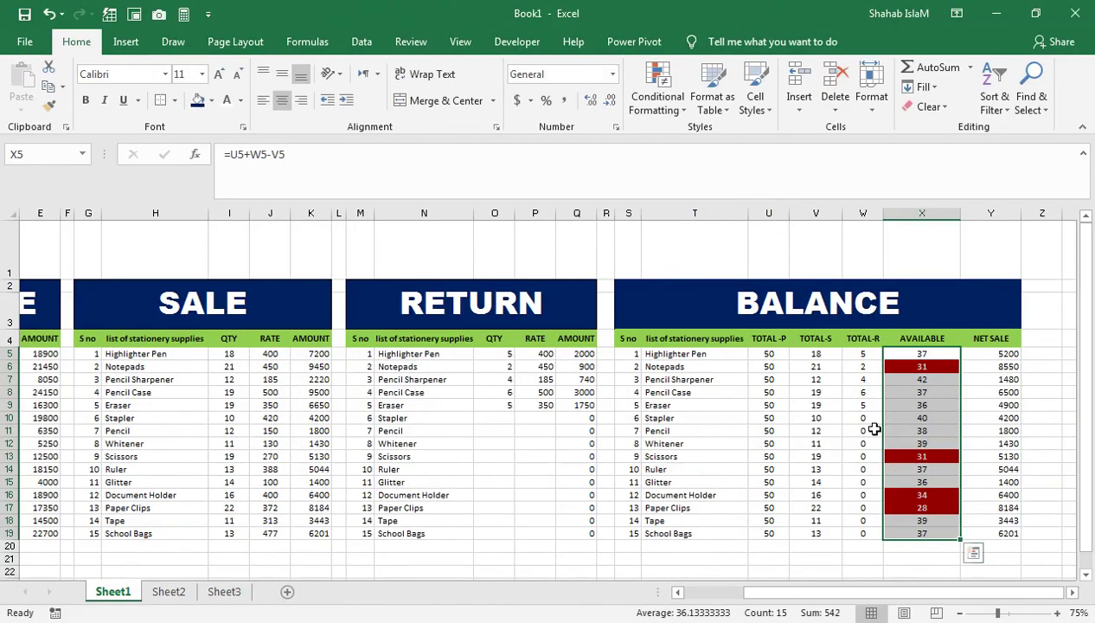
{"action": "left_click", "coordinate": [891, 430]}
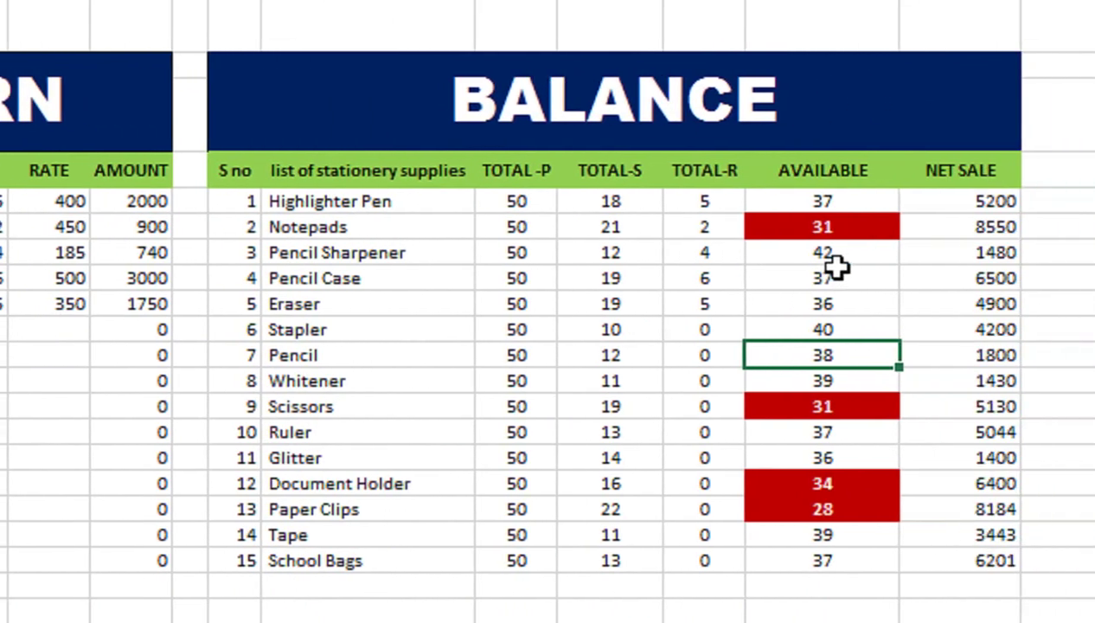
Enter =SUM(Y5:Y19) below the NET SALE column, totalling 69862
{"action": "left_click_drag", "start_coordinate": [836, 267], "coordinate": [821, 259]}
{"action": "left_click", "coordinate": [856, 404]}
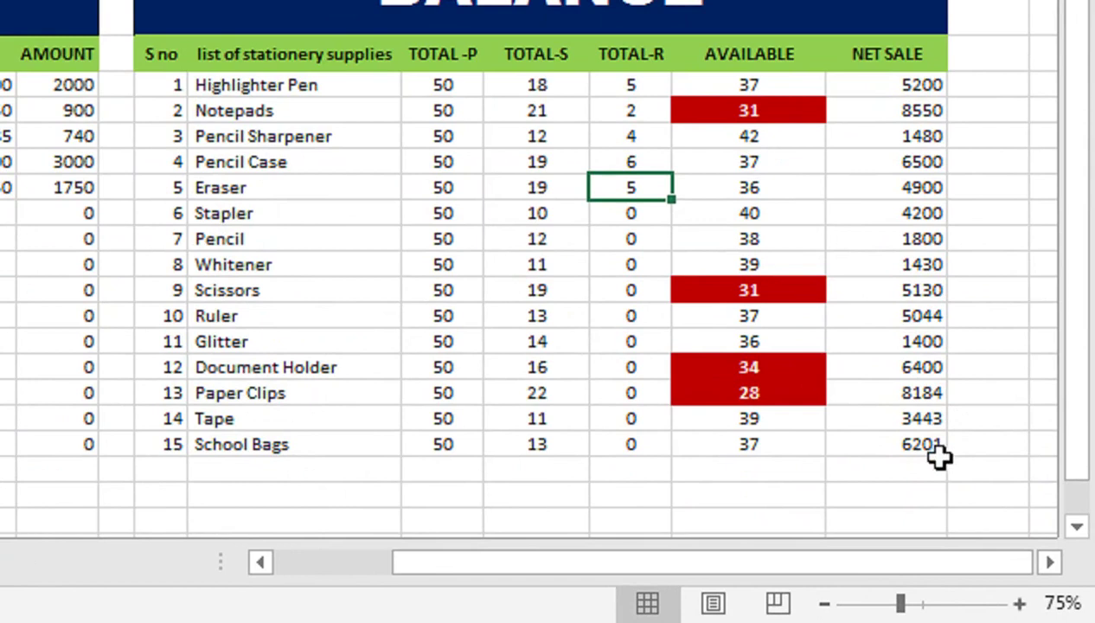
{"action": "left_click", "coordinate": [1010, 544]}
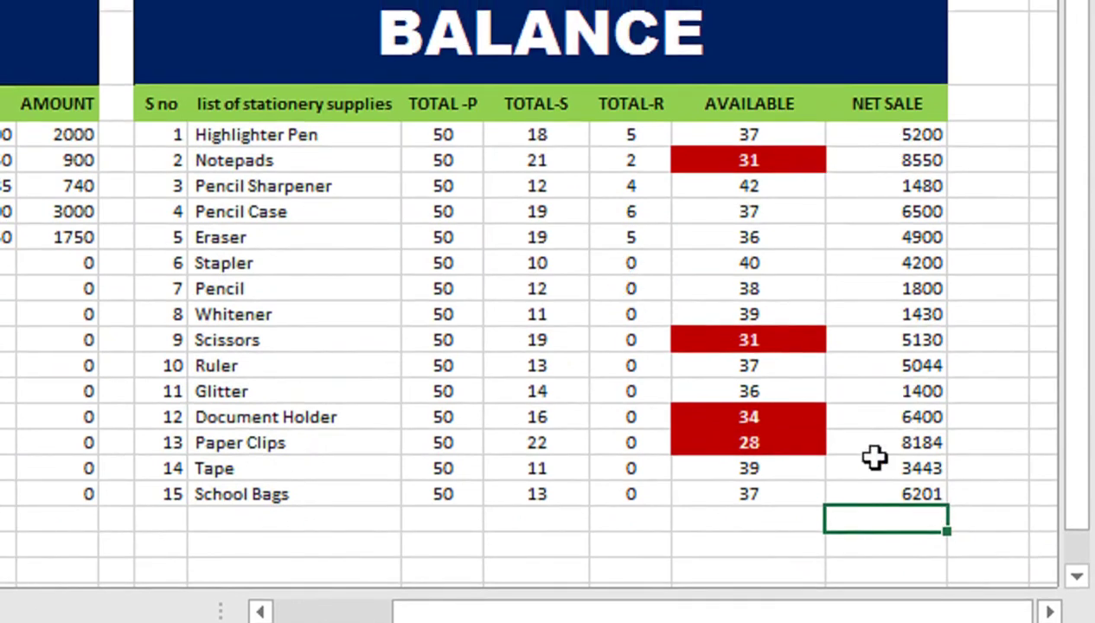
{"action": "type", "text": "=SU"}
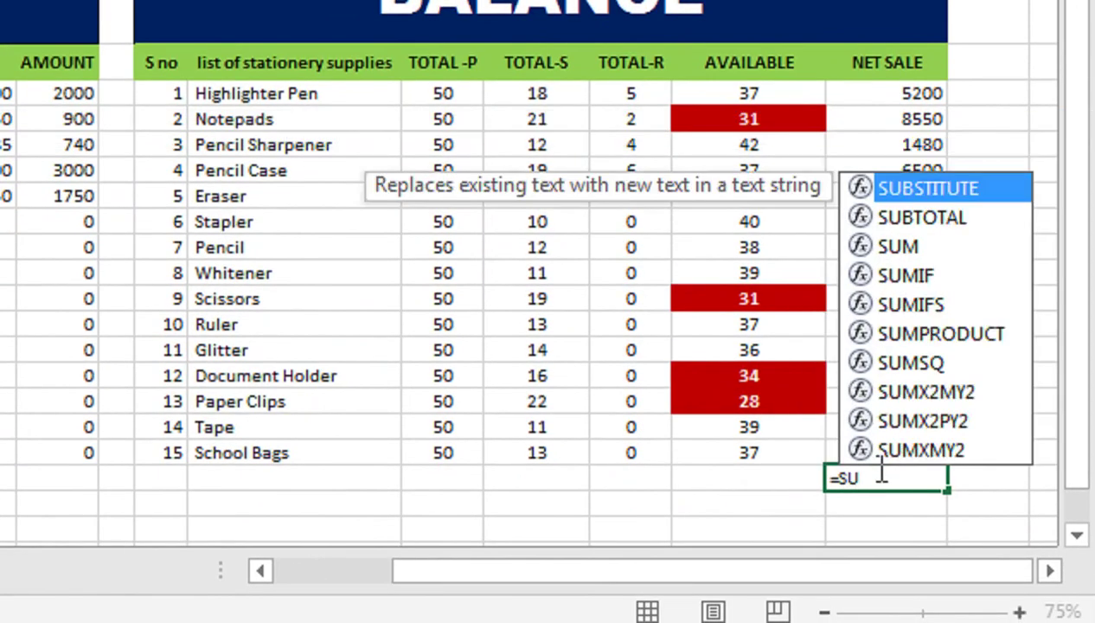
{"action": "type", "text": "M("}
{"action": "left_click", "coordinate": [881, 454]}
{"action": "key", "text": "shift+Up"}
{"action": "key", "text": "shift+Up"}
{"action": "key", "text": "shift+Up"}
{"action": "key", "text": "shift+Up"}
{"action": "key", "text": "shift+Up"}
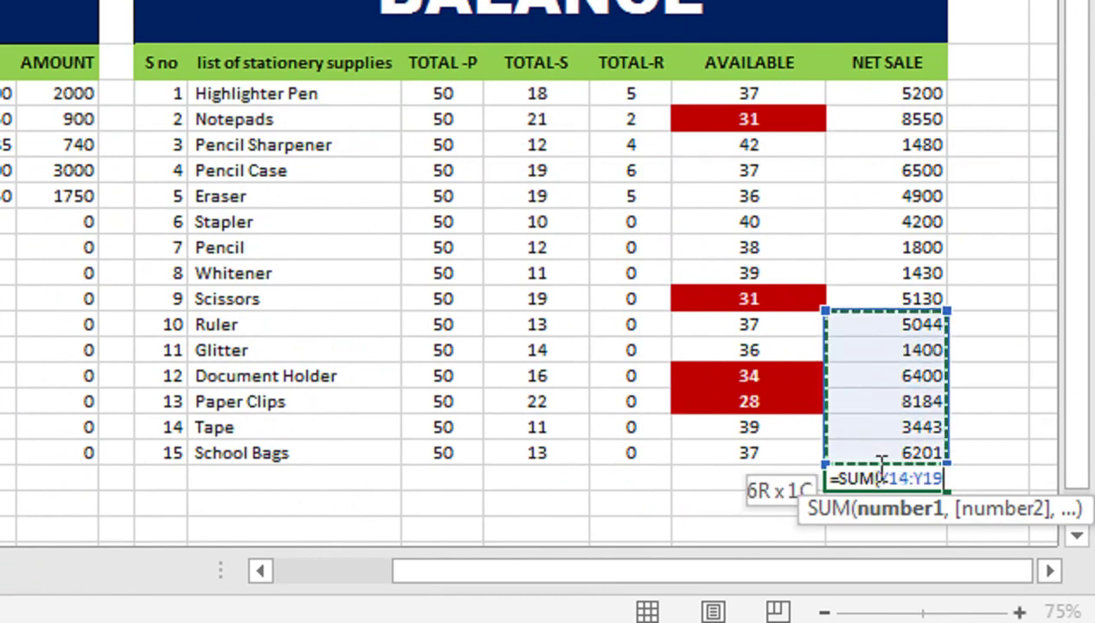
{"action": "key", "text": "shift+Up"}
{"action": "key", "text": "shift+Up"}
{"action": "key", "text": "shift+Up"}
{"action": "key", "text": "shift+Up"}
{"action": "key", "text": "shift+Up"}
{"action": "key", "text": "shift+Up"}
{"action": "key", "text": "shift+Up"}
{"action": "key", "text": "shift+Up"}
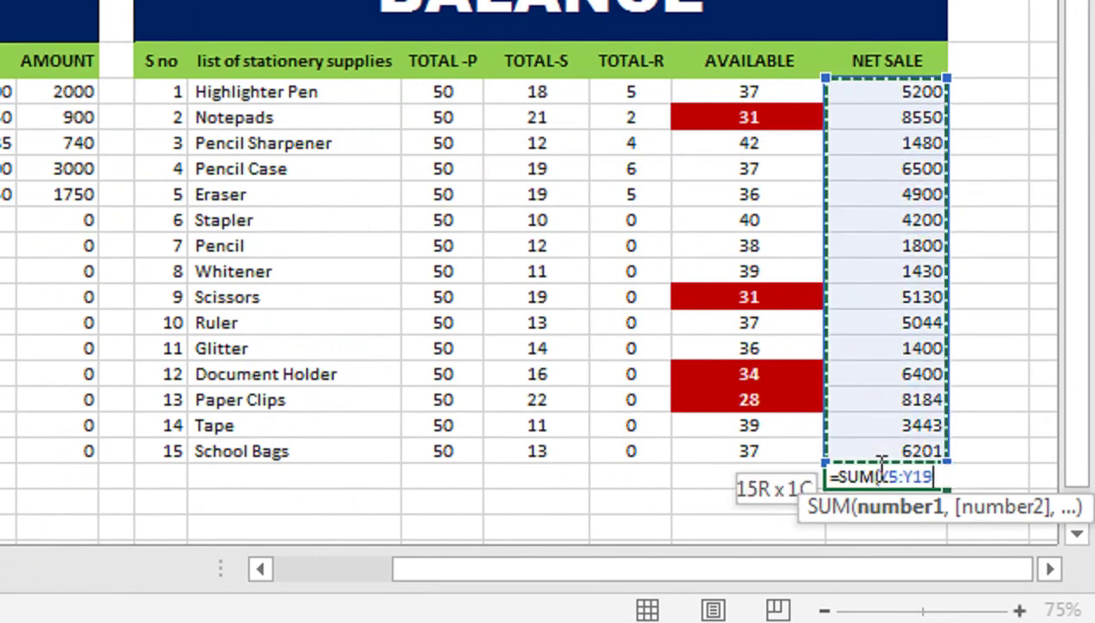
{"action": "type", "text": ")"}
{"action": "key", "text": "Return"}
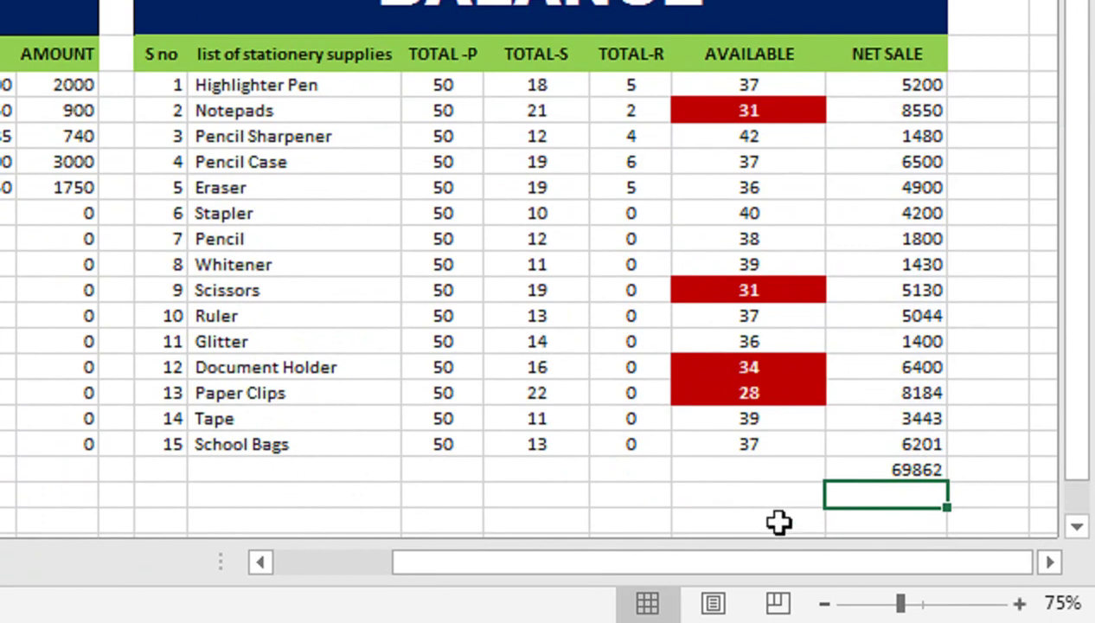
Add the TOTAL SALE label in X20 and select the label with its total
{"action": "left_click", "coordinate": [872, 472]}
{"action": "left_click", "coordinate": [760, 473]}
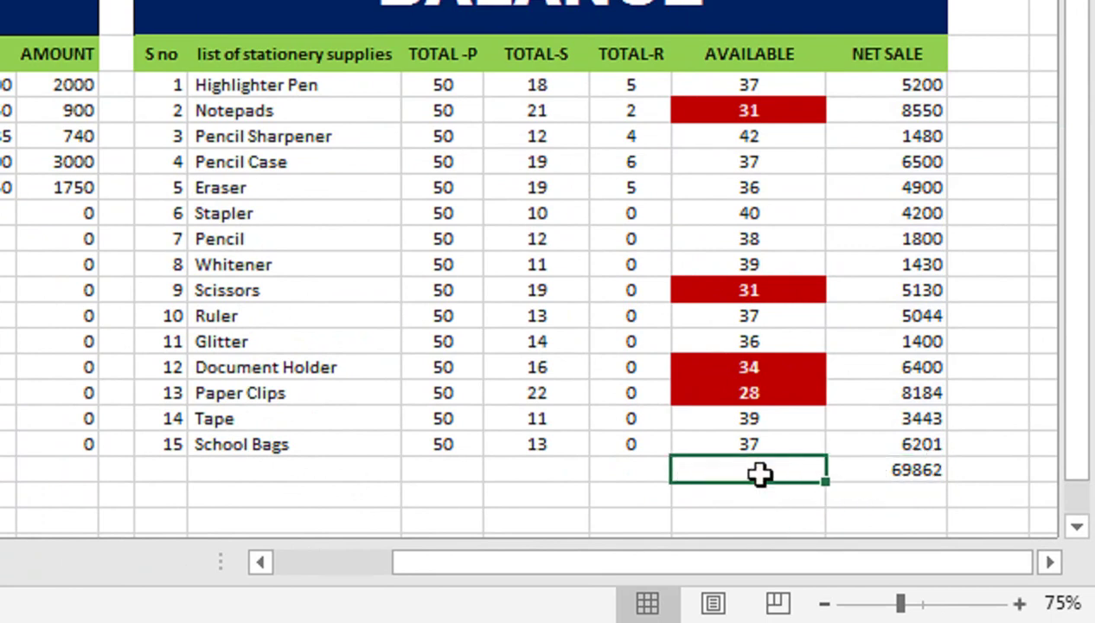
{"action": "type", "text": "TOTAL SALE"}
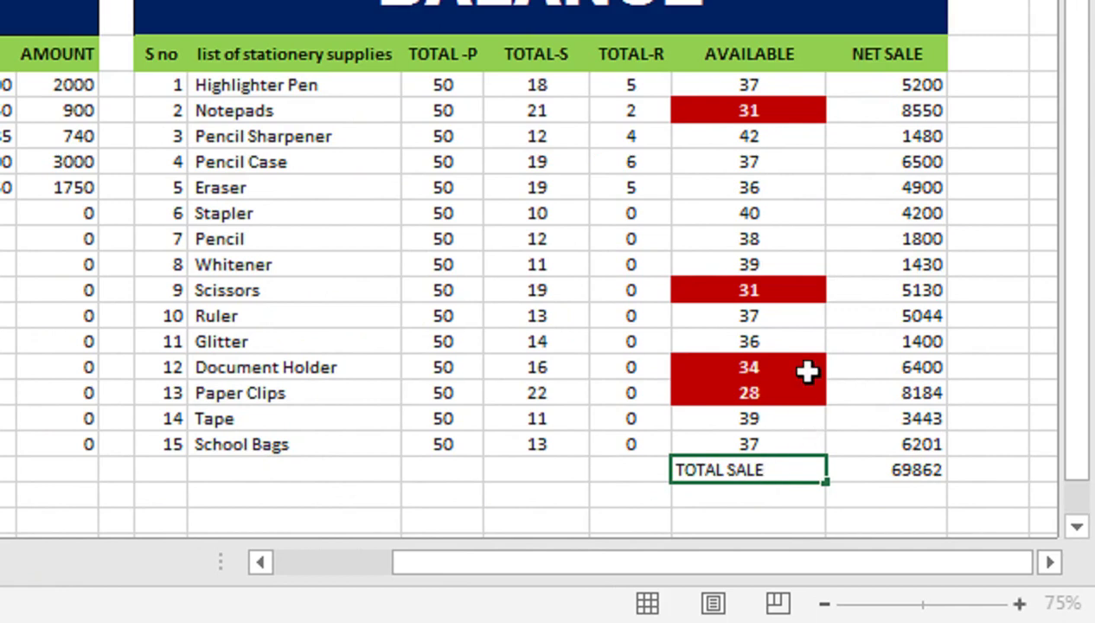
{"action": "left_click_drag", "start_coordinate": [882, 468], "coordinate": [787, 473]}
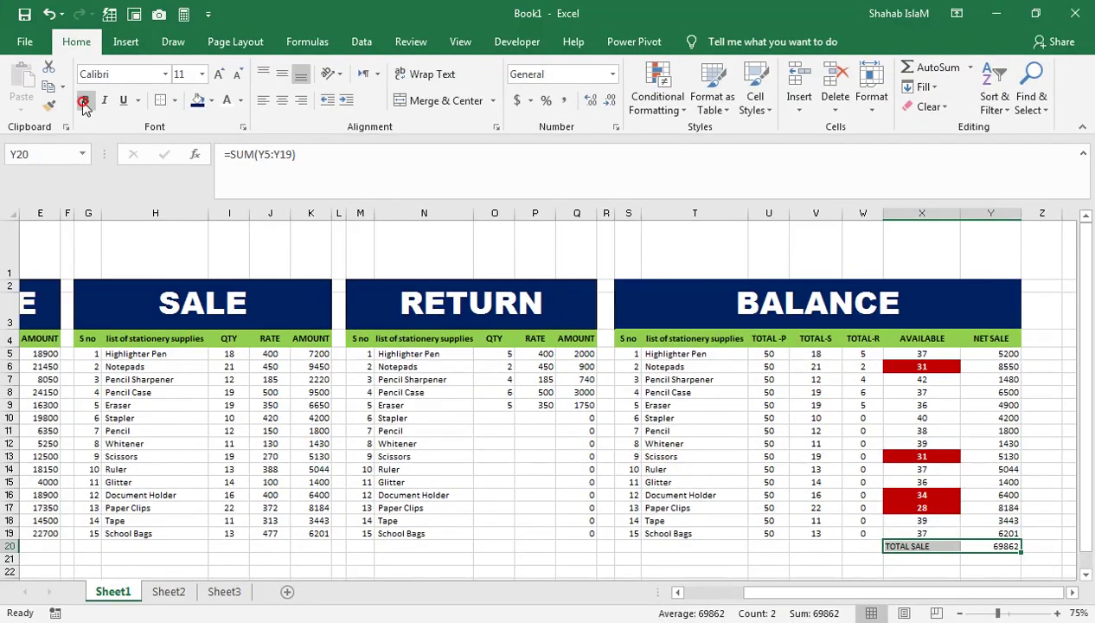
Give the total row a dark blue fill, white text and a taller row 20
{"action": "left_click", "coordinate": [197, 100]}
{"action": "left_click", "coordinate": [226, 101]}
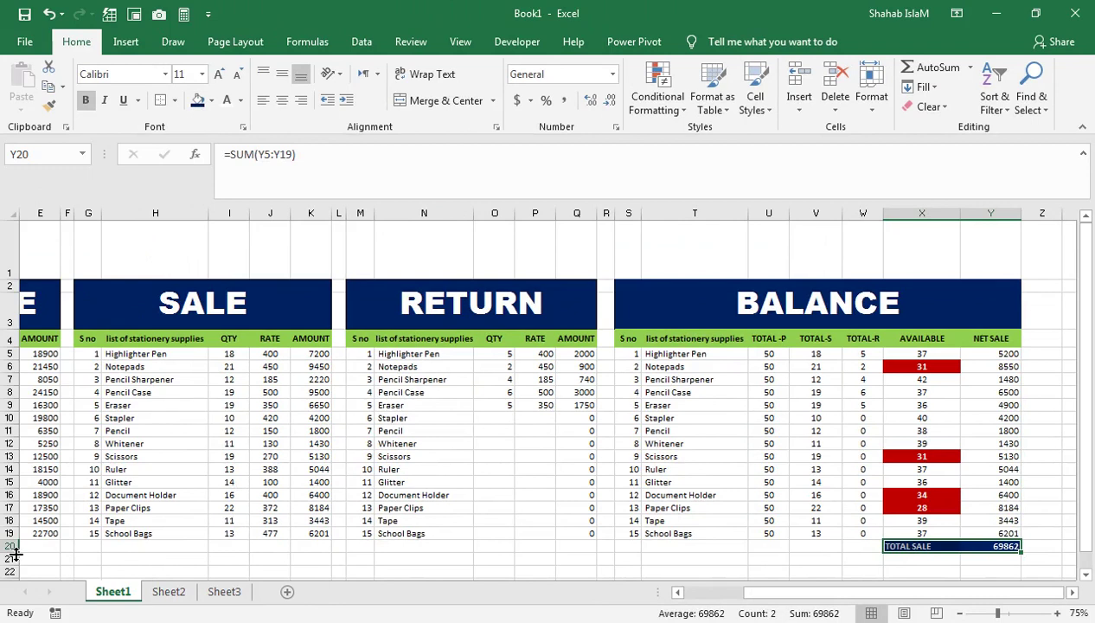
{"action": "left_click_drag", "start_coordinate": [15, 551], "coordinate": [15, 563]}
Merge and centre the TOTAL SALE label across T20:X20, middle-aligned with a larger font
{"action": "mouse_move", "coordinate": [904, 550]}
{"action": "left_mouse_down"}
{"action": "mouse_move", "coordinate": [687, 564]}
{"action": "mouse_move", "coordinate": [644, 555]}
{"action": "left_mouse_up"}
{"action": "left_click", "coordinate": [432, 100]}
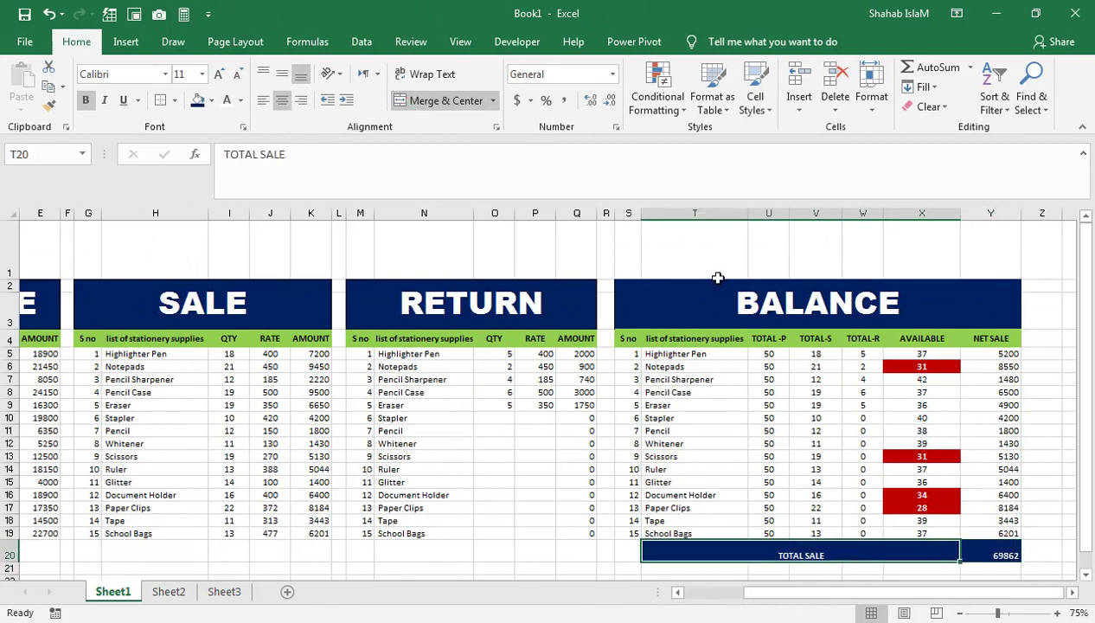
{"action": "left_click", "coordinate": [282, 74]}
{"action": "left_click", "coordinate": [219, 74]}
{"action": "left_click", "coordinate": [219, 74]}
{"action": "left_click", "coordinate": [219, 75]}
{"action": "left_click", "coordinate": [217, 78]}
Centre the 69862 total horizontally and vertically and enlarge it to 20-point
{"action": "left_click", "coordinate": [994, 554]}
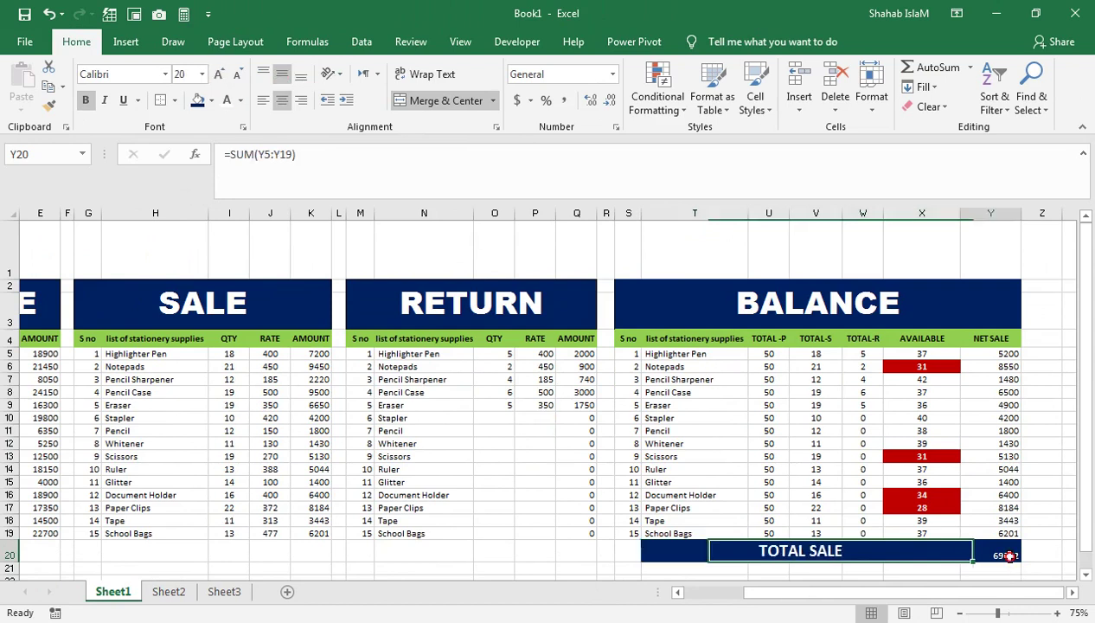
{"action": "left_click", "coordinate": [282, 100]}
{"action": "left_click", "coordinate": [282, 73]}
{"action": "left_click", "coordinate": [219, 75]}
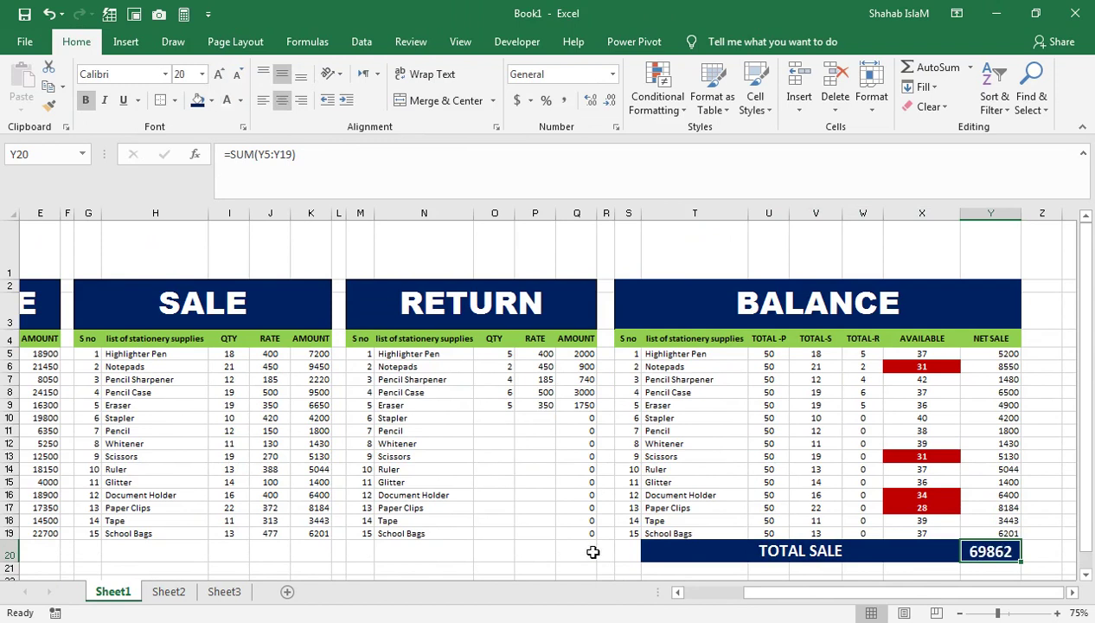
{"action": "left_click", "coordinate": [570, 442]}
{"action": "left_click", "coordinate": [219, 368]}
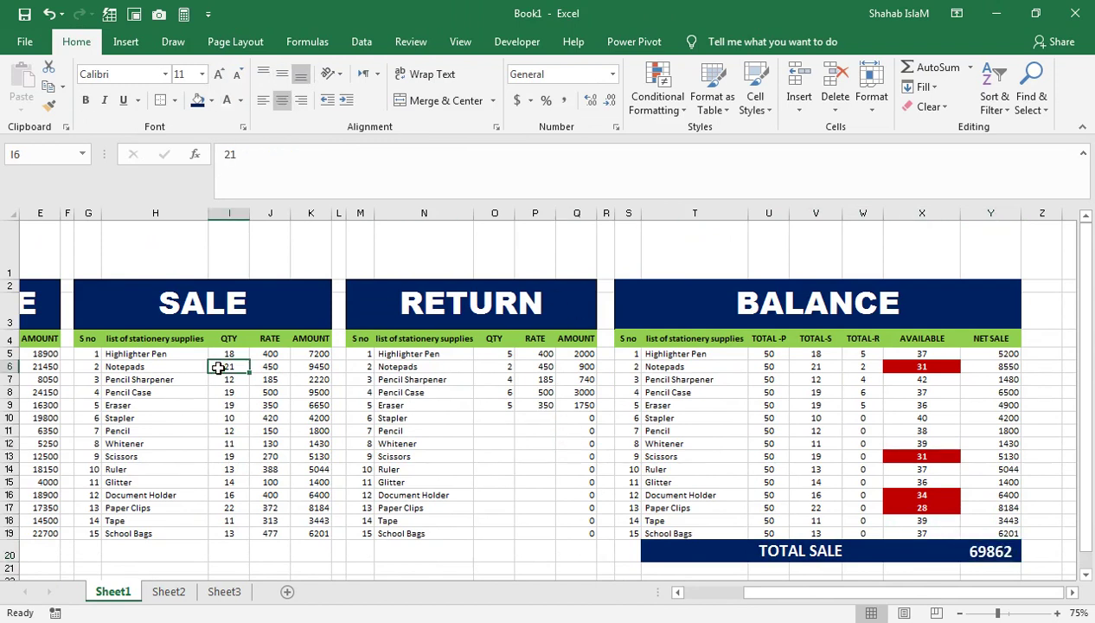